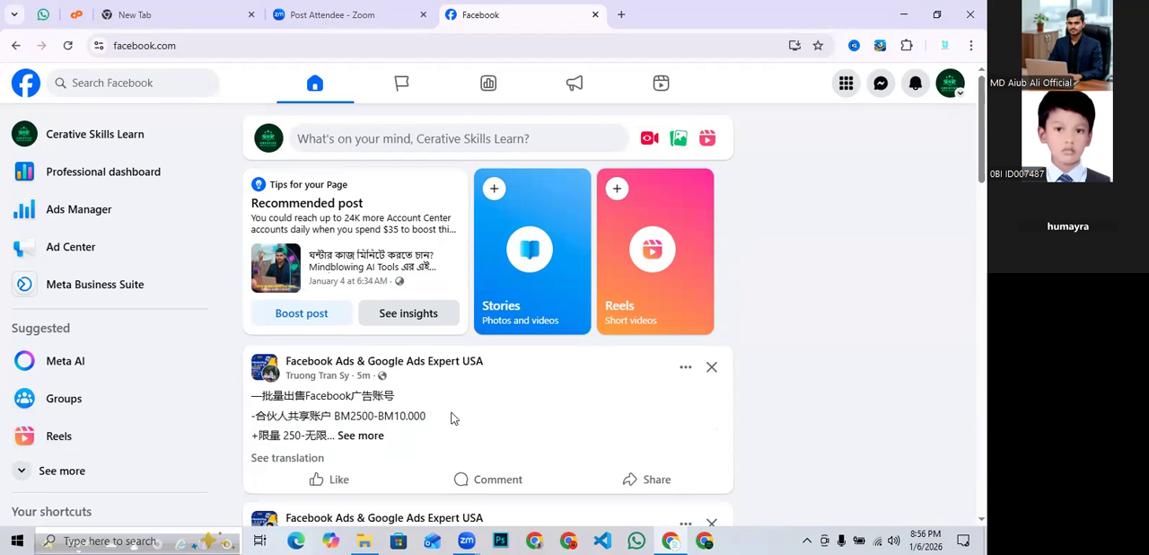
{"action": "scroll", "coordinate": [652, 405], "scroll_direction": "down", "scroll_amount": 3}
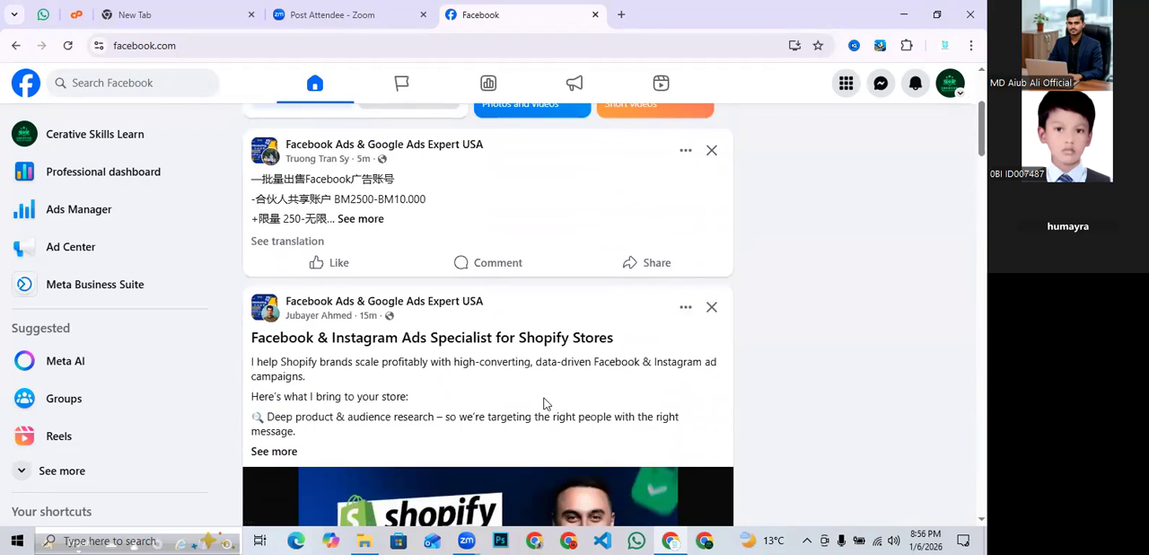
{"action": "scroll", "coordinate": [543, 404], "scroll_direction": "up", "scroll_amount": 3}
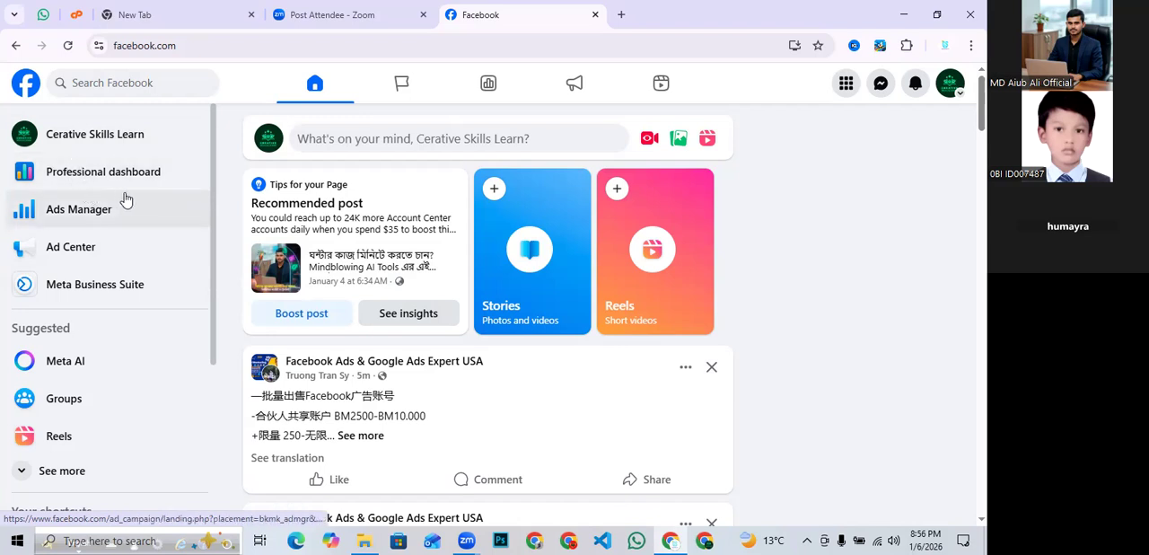
- Open Ads Manager in a new browser tab and switch to it
{"action": "right_click", "coordinate": [51, 218]}
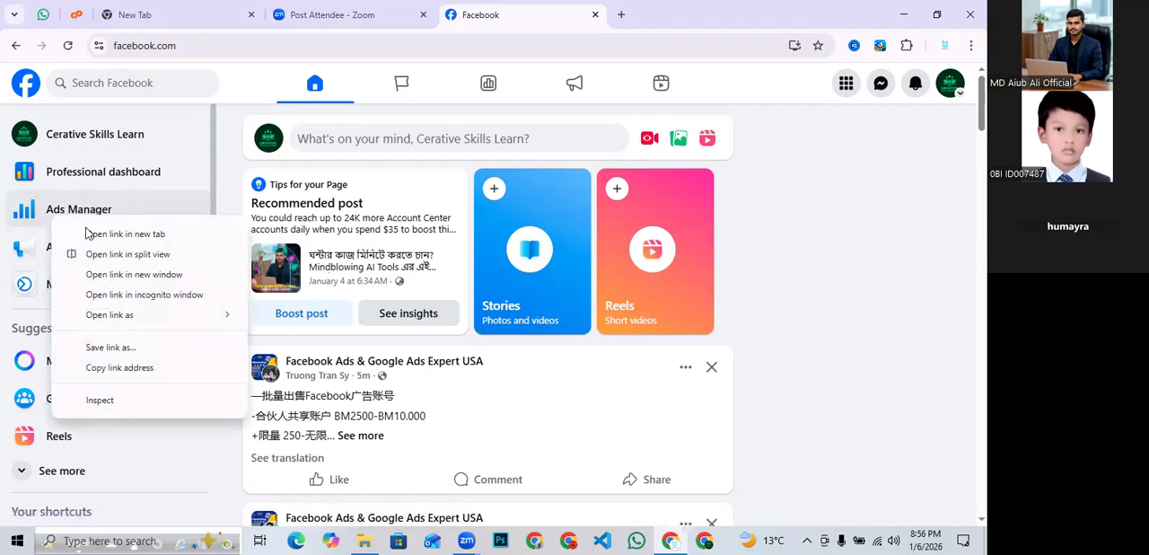
{"action": "left_click", "coordinate": [89, 234]}
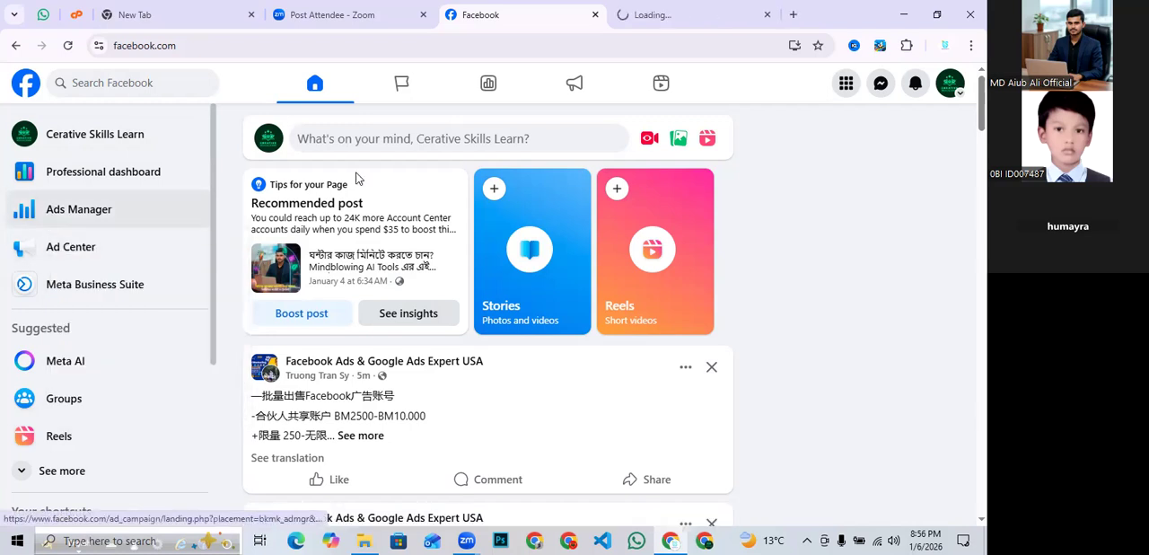
{"action": "left_click", "coordinate": [642, 15]}
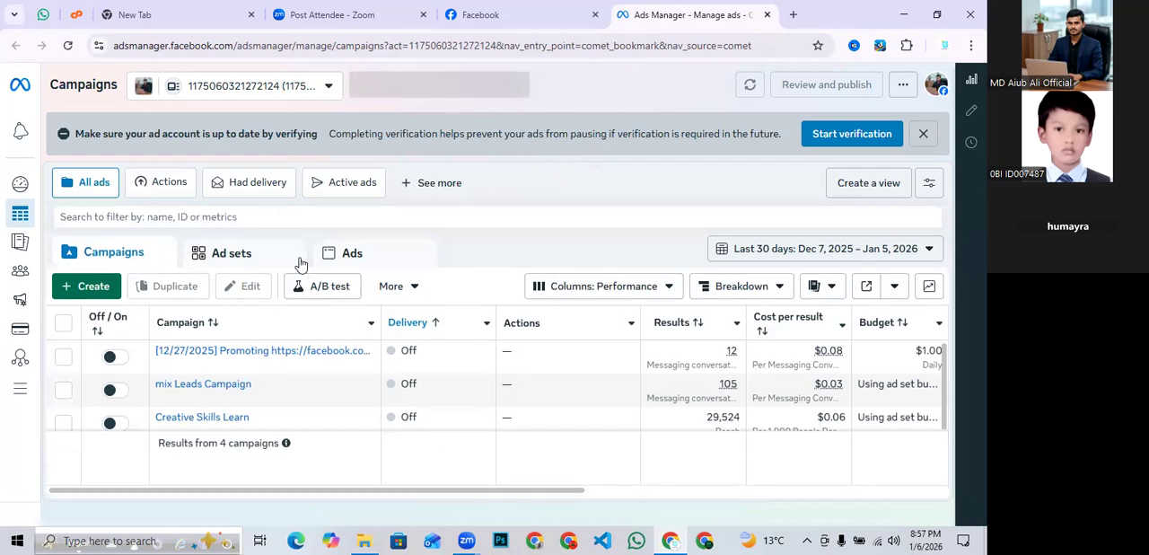
- Open the ad account settings and go to Billing & payments
{"action": "scroll", "coordinate": [95, 369], "scroll_direction": "down", "scroll_amount": 1}
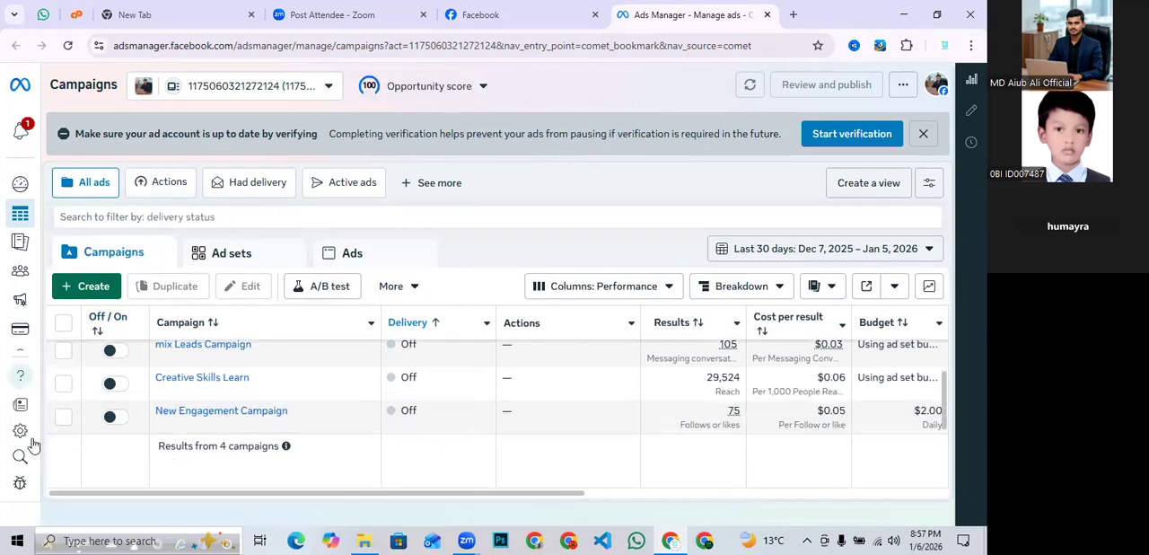
{"action": "left_click", "coordinate": [21, 433]}
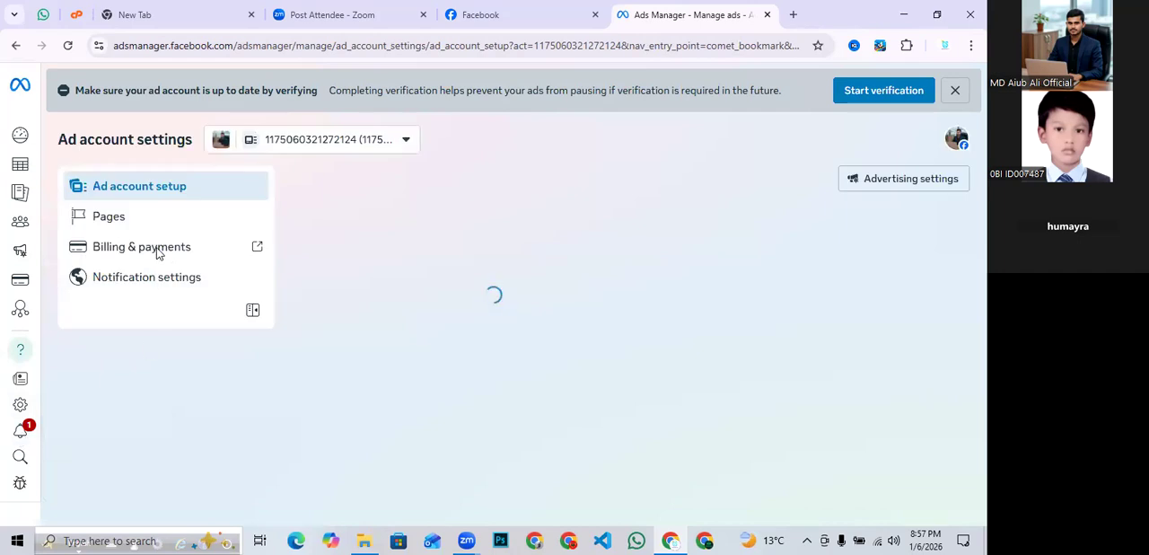
{"action": "left_click", "coordinate": [109, 255]}
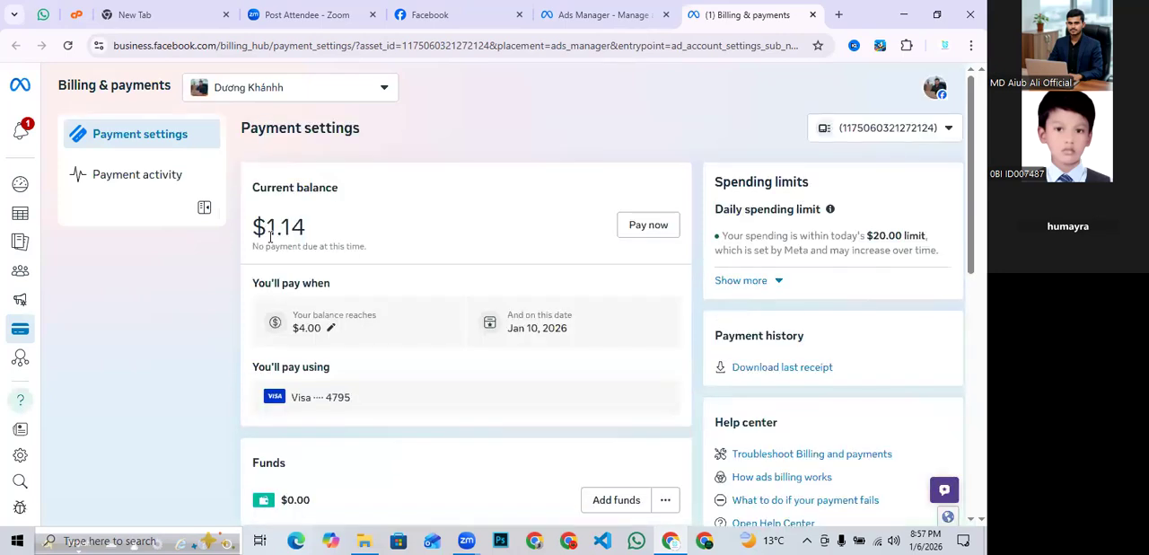
- Review the payment settings page: balance, funds, payment methods, payment activity and business info
{"action": "scroll", "coordinate": [270, 235], "scroll_direction": "down", "scroll_amount": 3}
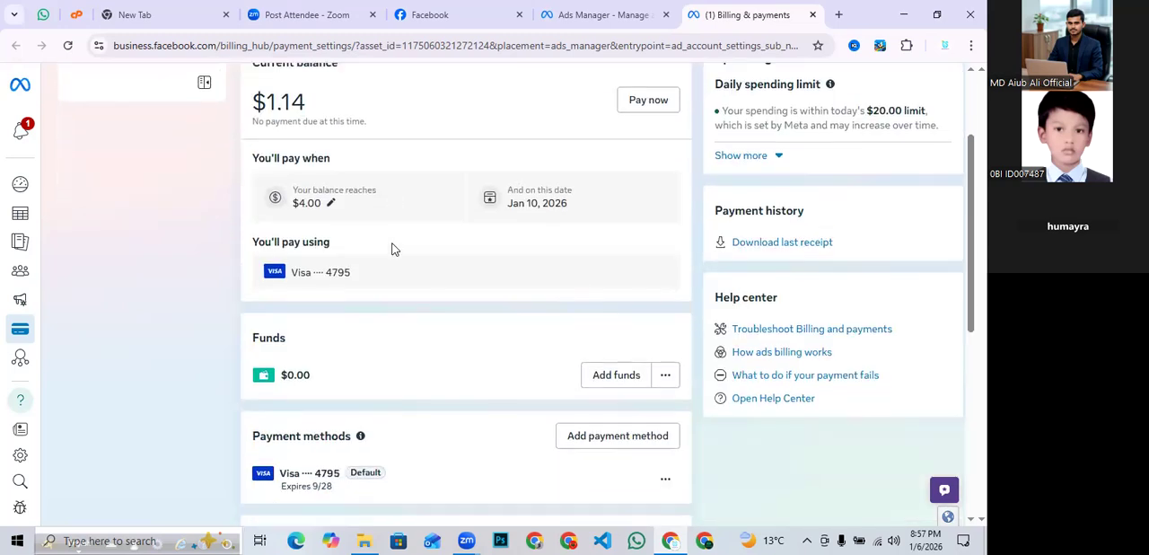
{"action": "scroll", "coordinate": [206, 247], "scroll_direction": "up", "scroll_amount": 3}
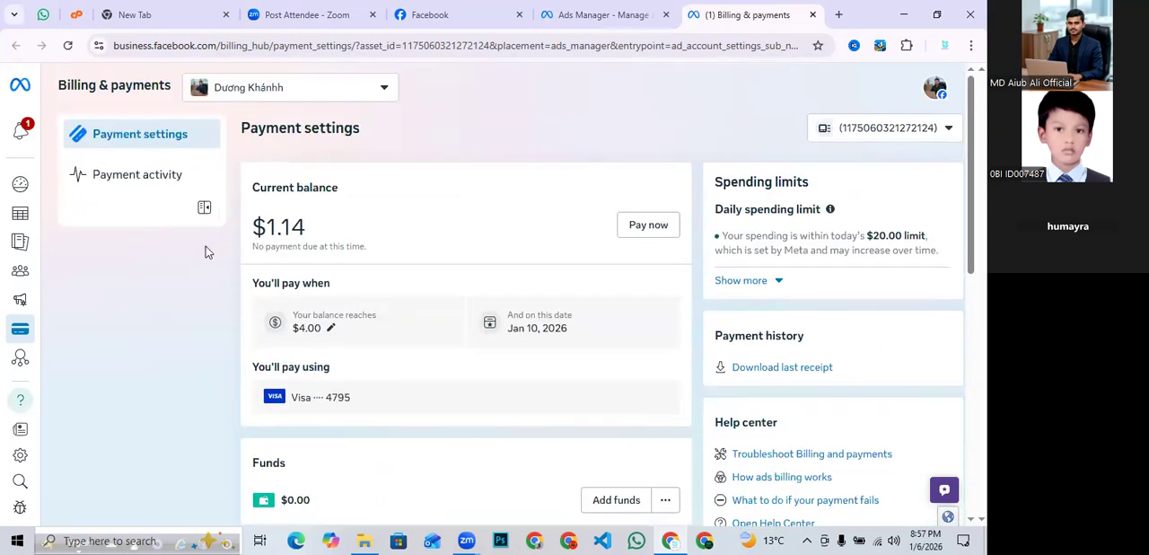
{"action": "scroll", "coordinate": [403, 301], "scroll_direction": "down", "scroll_amount": 3}
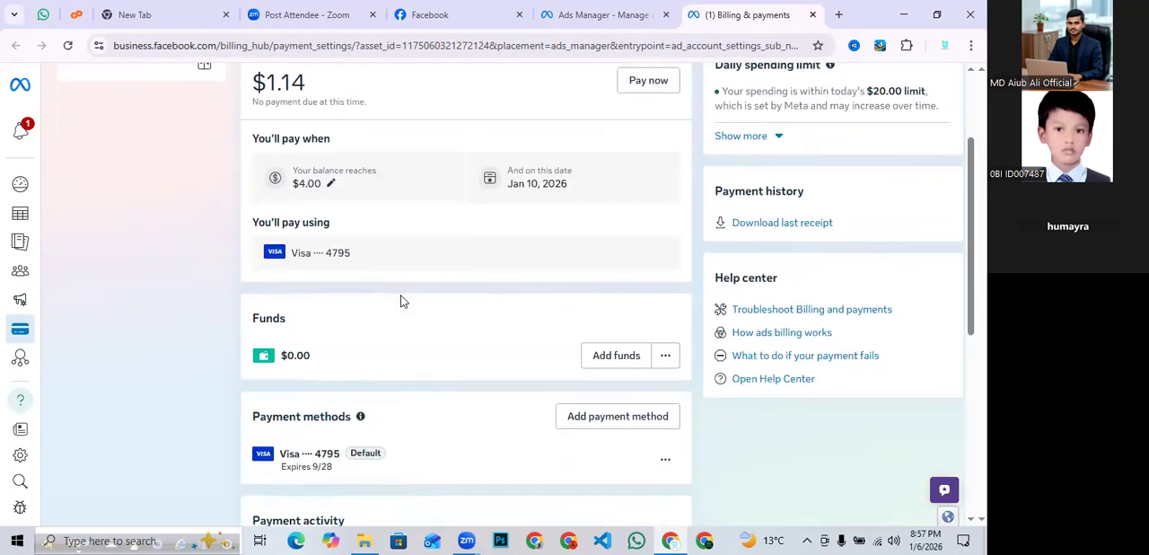
{"action": "scroll", "coordinate": [401, 302], "scroll_direction": "down", "scroll_amount": 3}
{"action": "scroll", "coordinate": [401, 301], "scroll_direction": "down", "scroll_amount": 5}
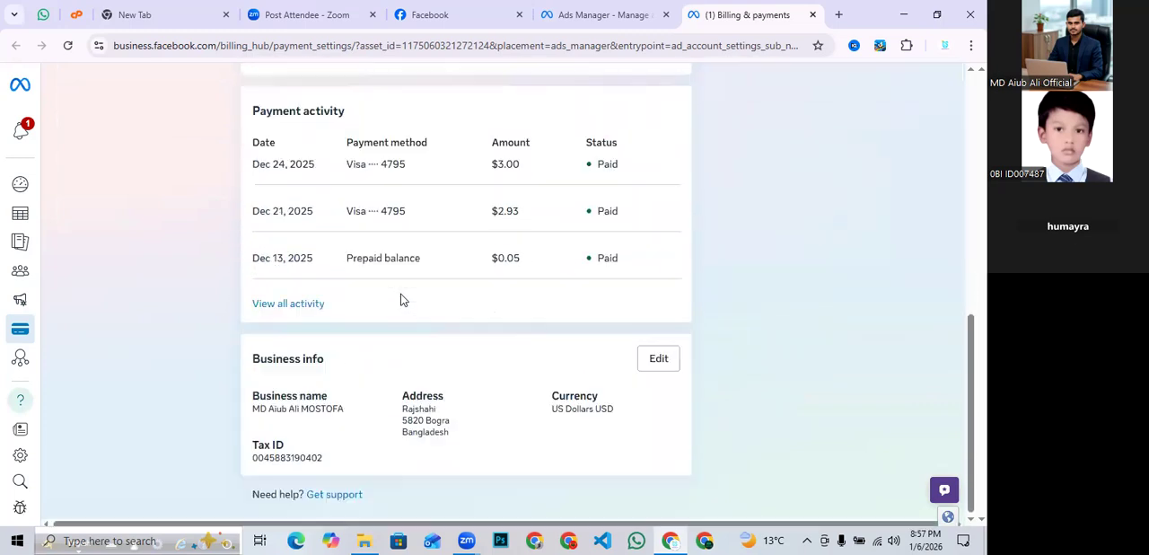
{"action": "left_click_drag", "start_coordinate": [372, 356], "coordinate": [214, 362]}
{"action": "left_click", "coordinate": [203, 377]}
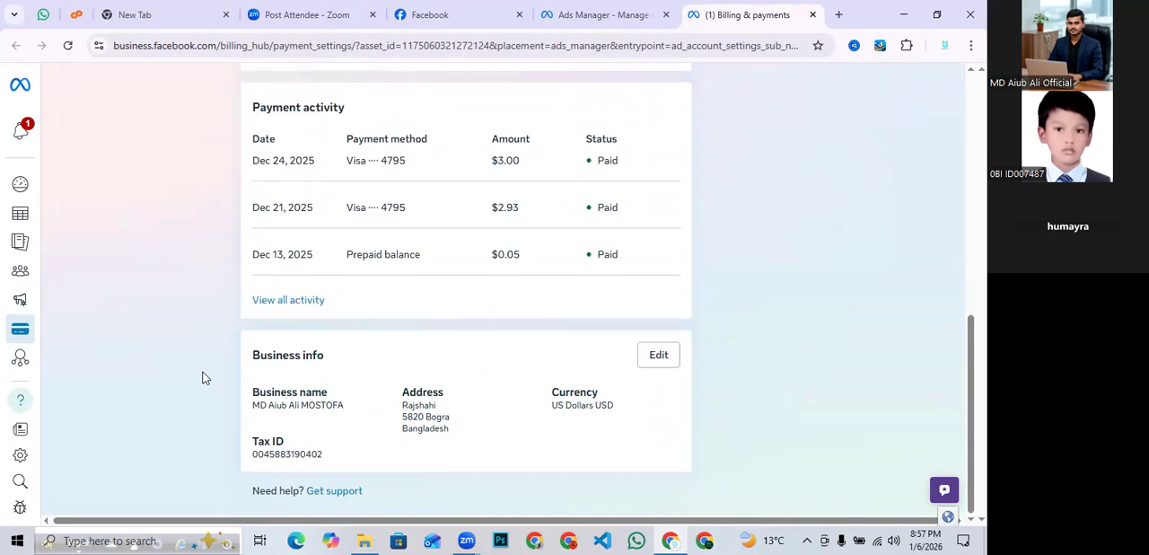
- Edit the business info and set the currency to US Dollars
{"action": "left_click", "coordinate": [658, 357]}
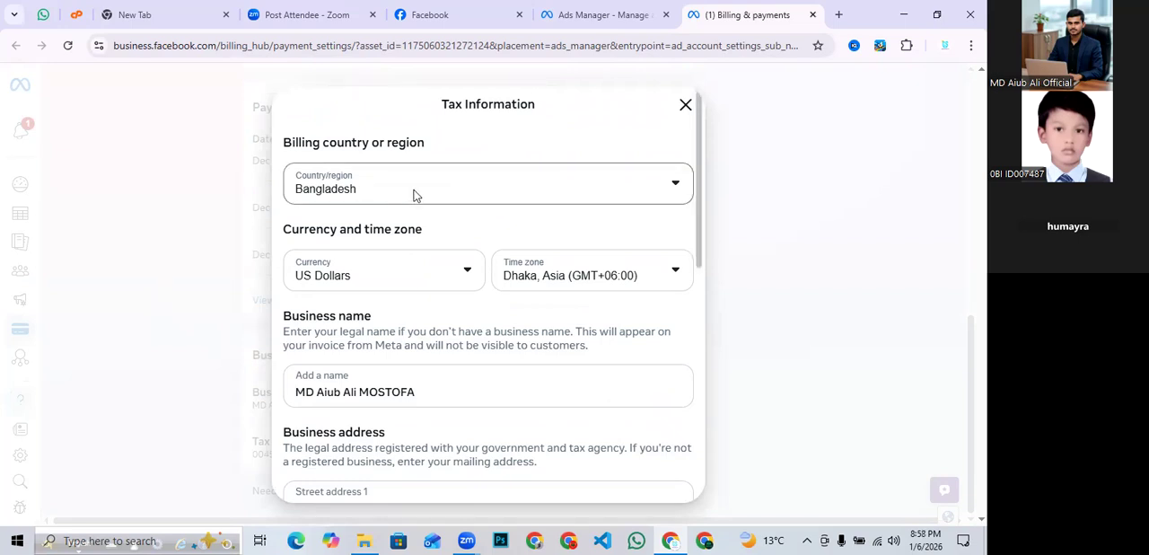
{"action": "left_click", "coordinate": [455, 278]}
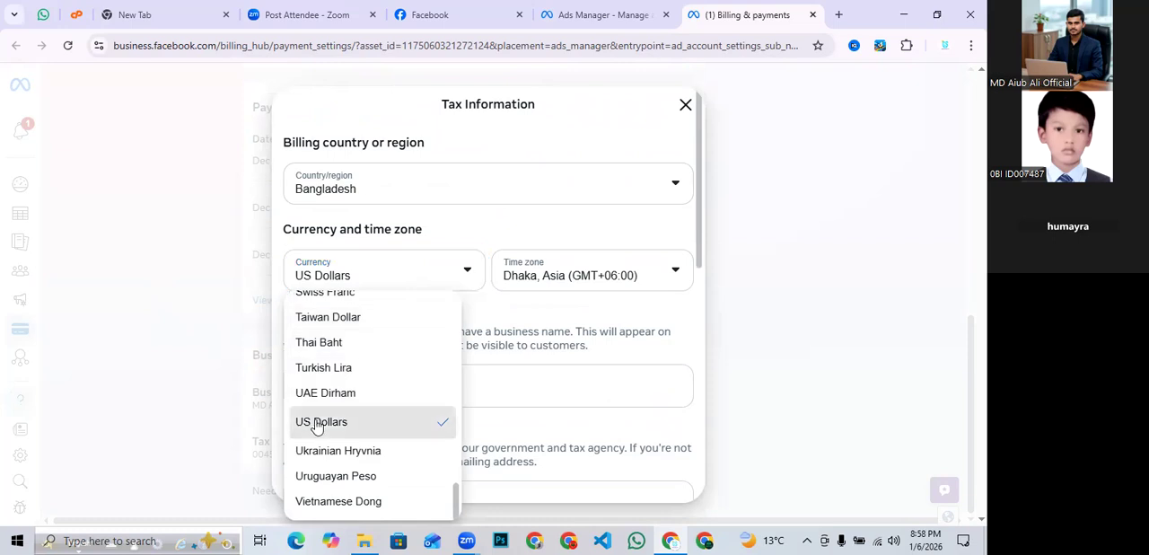
{"action": "left_click", "coordinate": [316, 424]}
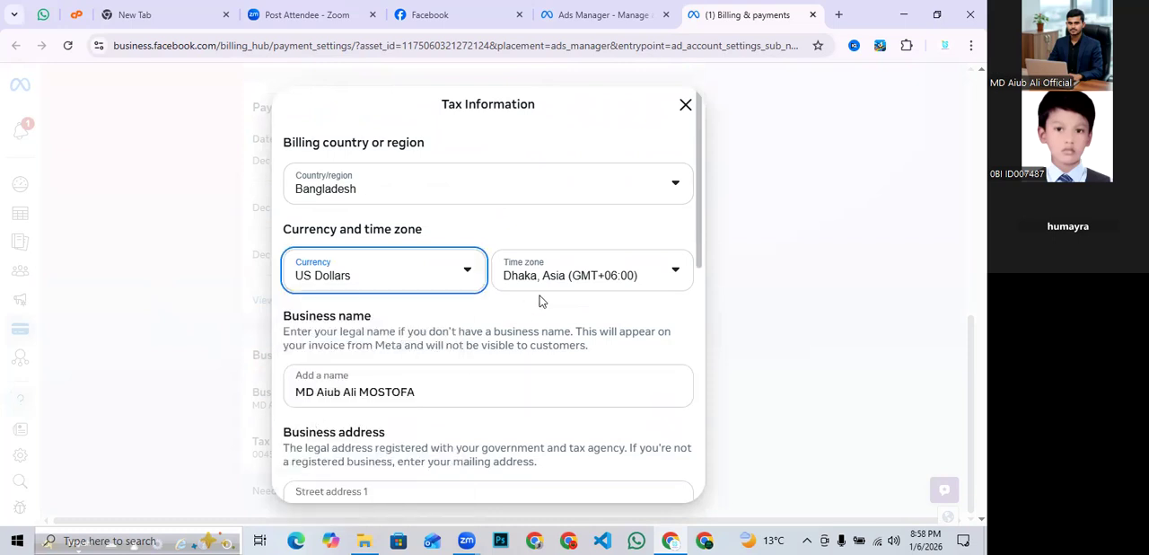
- Review the business name, address and BIN fields in the tax information form, then save it
{"action": "scroll", "coordinate": [540, 301], "scroll_direction": "down", "scroll_amount": 2}
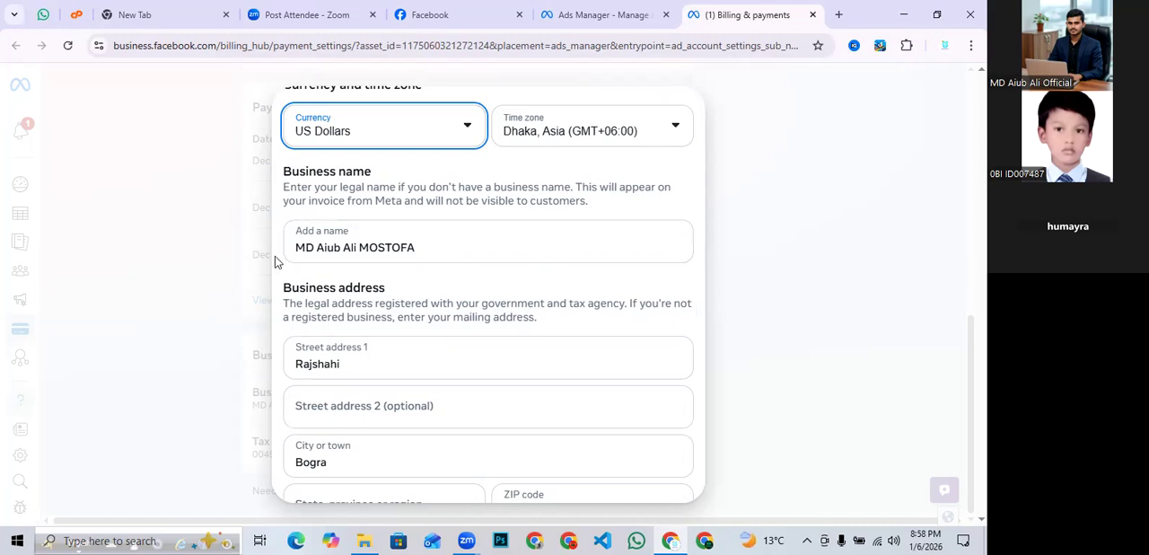
{"action": "scroll", "coordinate": [422, 246], "scroll_direction": "down", "scroll_amount": 1}
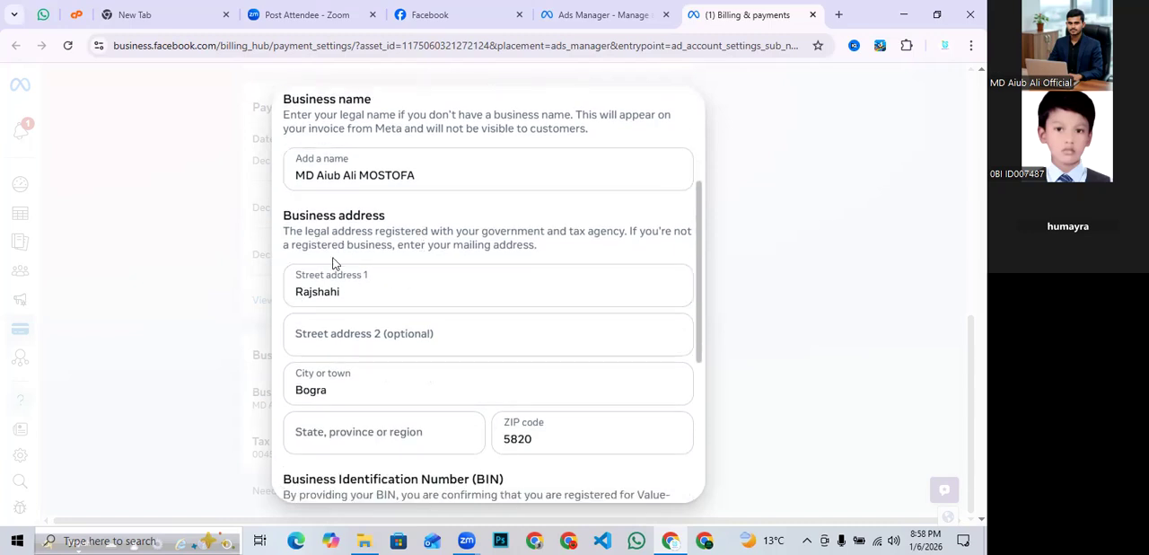
{"action": "scroll", "coordinate": [348, 259], "scroll_direction": "down", "scroll_amount": 1}
{"action": "scroll", "coordinate": [359, 265], "scroll_direction": "down", "scroll_amount": 1}
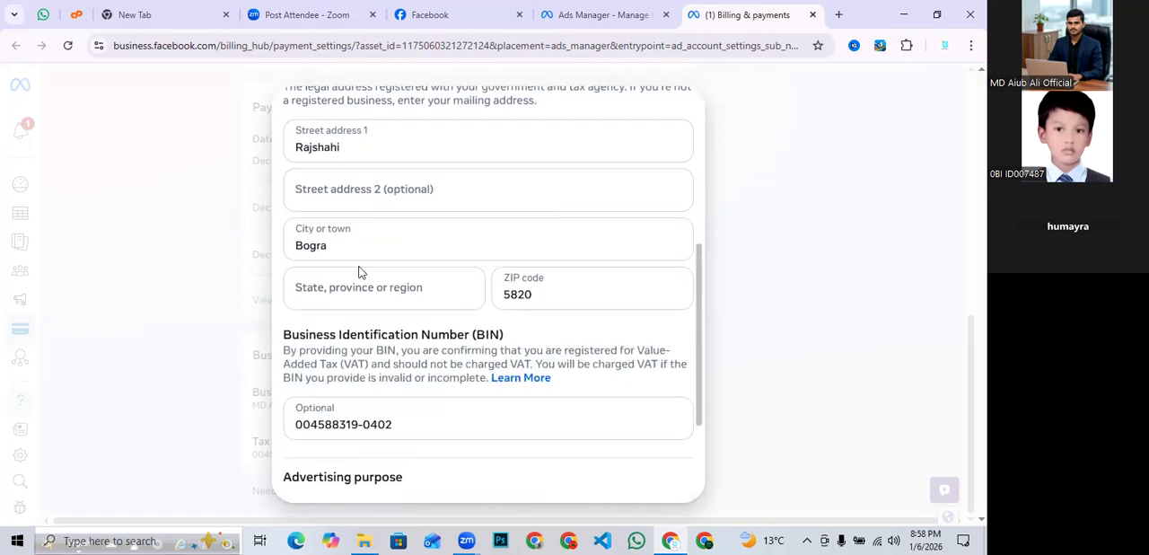
{"action": "scroll", "coordinate": [363, 279], "scroll_direction": "down", "scroll_amount": 2}
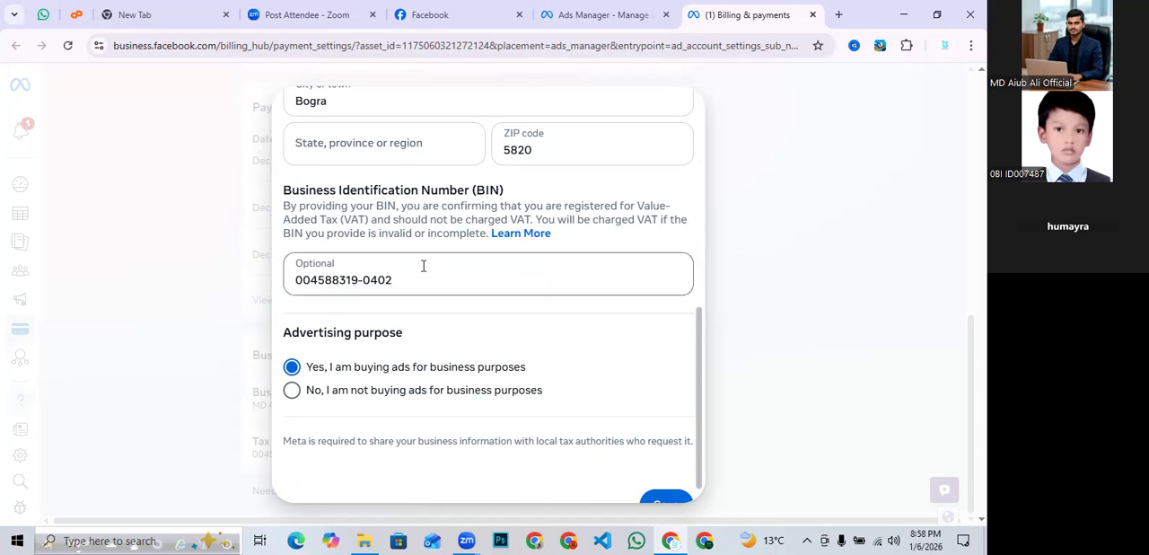
{"action": "left_click", "coordinate": [298, 280]}
{"action": "left_click_drag", "start_coordinate": [298, 280], "coordinate": [401, 280]}
{"action": "left_click", "coordinate": [415, 279]}
{"action": "left_click_drag", "start_coordinate": [415, 279], "coordinate": [294, 281]}
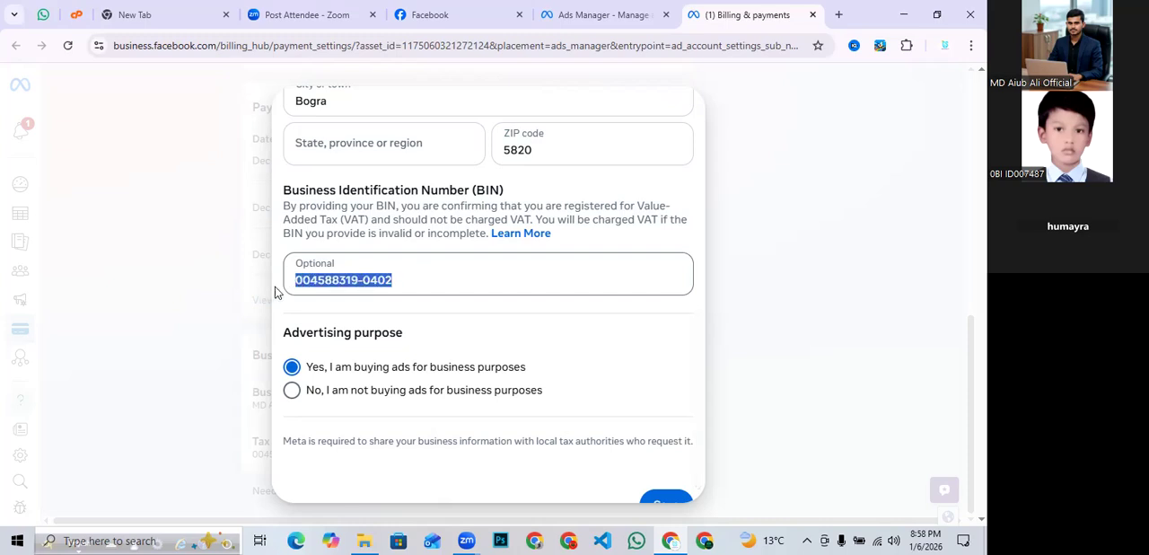
{"action": "left_click", "coordinate": [425, 280]}
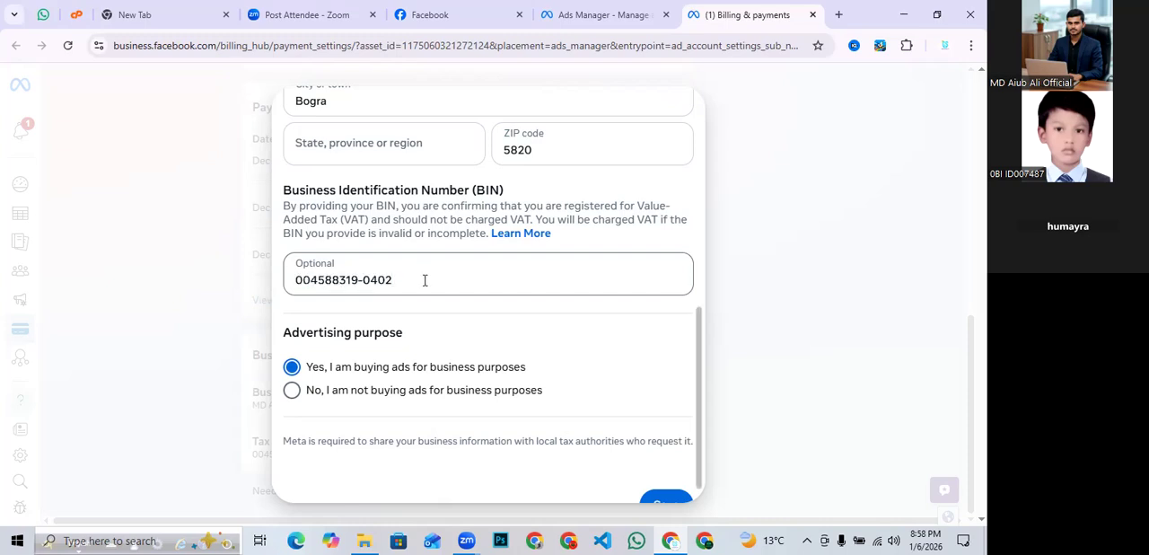
{"action": "scroll", "coordinate": [425, 280], "scroll_direction": "down", "scroll_amount": 1}
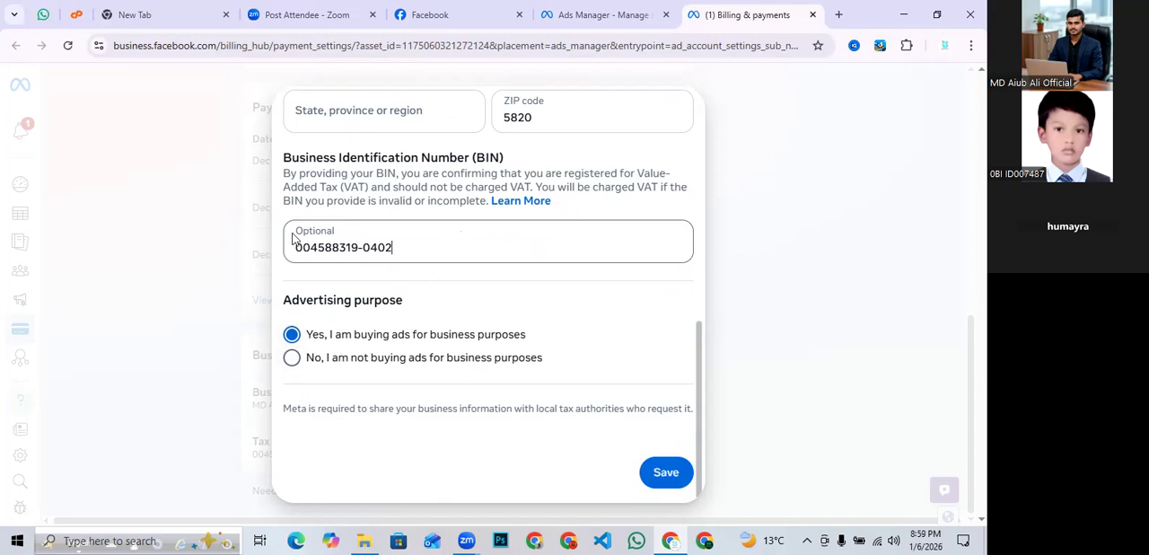
{"action": "scroll", "coordinate": [400, 242], "scroll_direction": "up", "scroll_amount": 2}
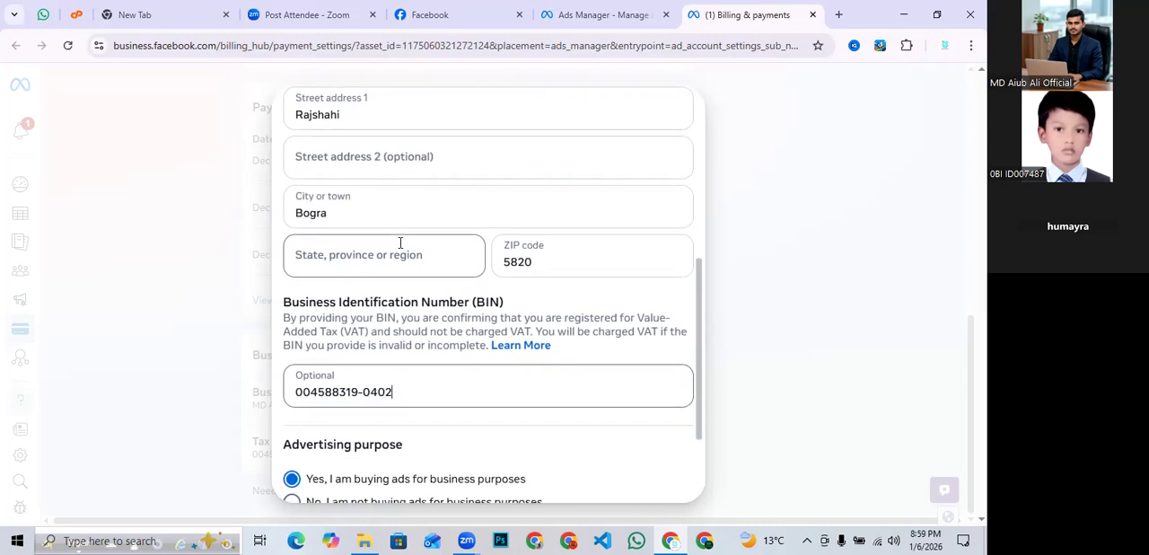
{"action": "scroll", "coordinate": [400, 243], "scroll_direction": "down", "scroll_amount": 2}
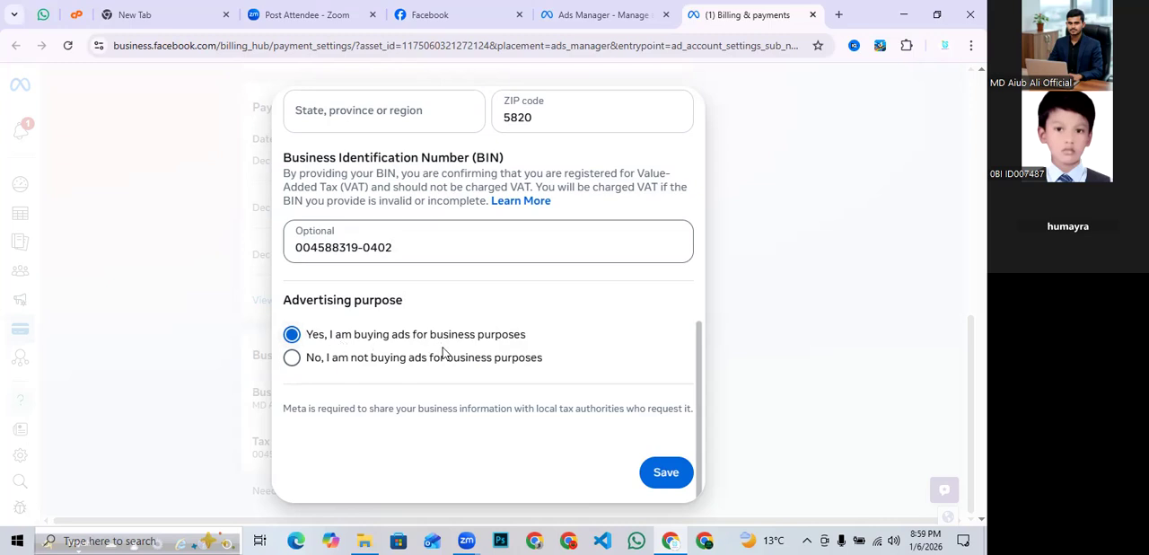
{"action": "left_click", "coordinate": [668, 483]}
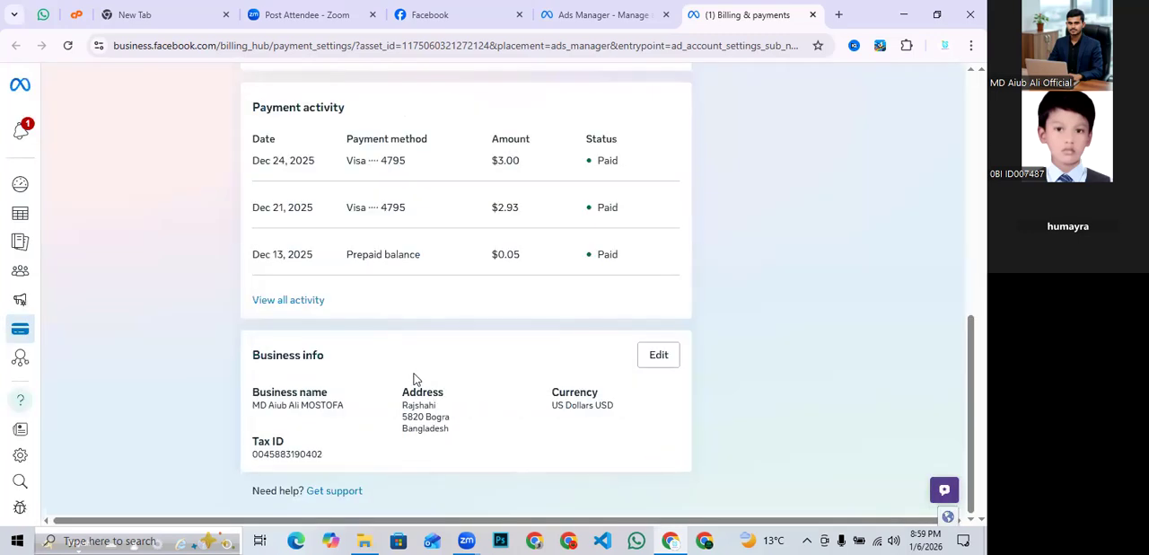
- Inspect the existing default Visa payment method entry
{"action": "scroll", "coordinate": [400, 363], "scroll_direction": "up", "scroll_amount": 4}
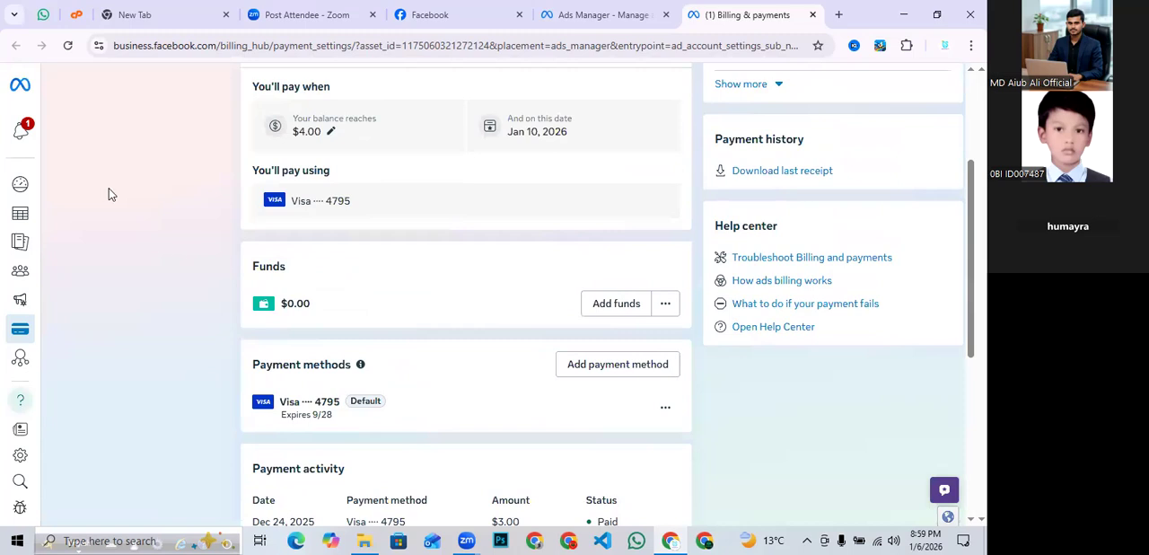
{"action": "scroll", "coordinate": [135, 246], "scroll_direction": "down", "scroll_amount": 2}
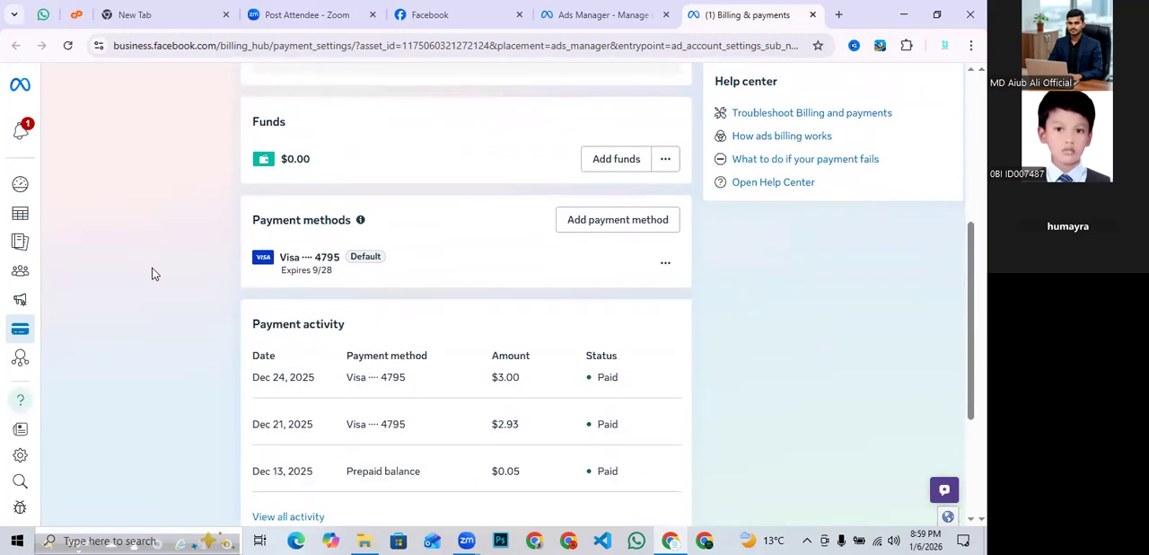
{"action": "left_click_drag", "start_coordinate": [241, 260], "coordinate": [450, 263]}
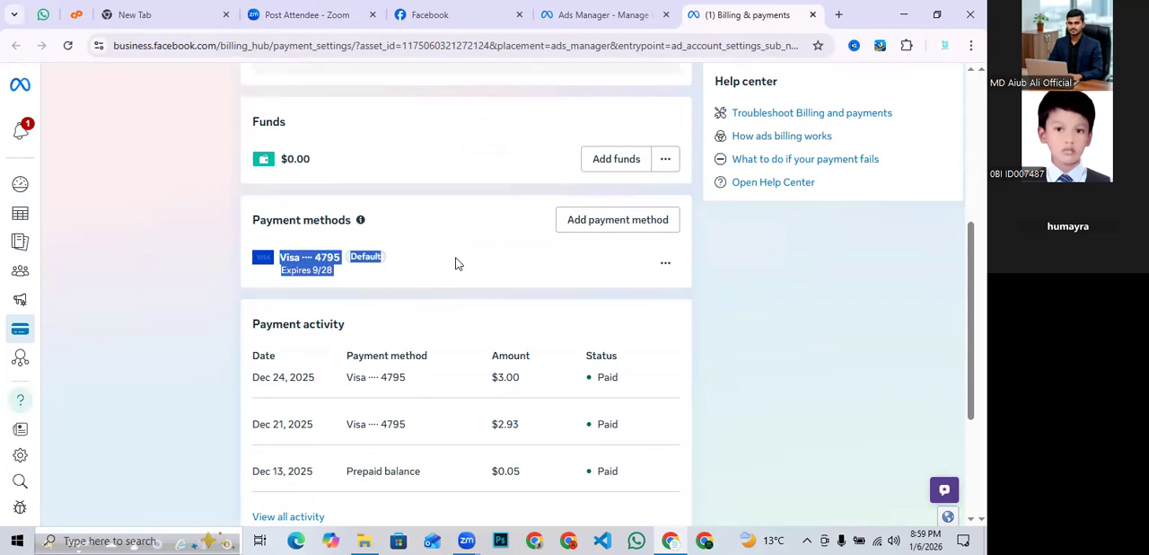
{"action": "left_click", "coordinate": [456, 263]}
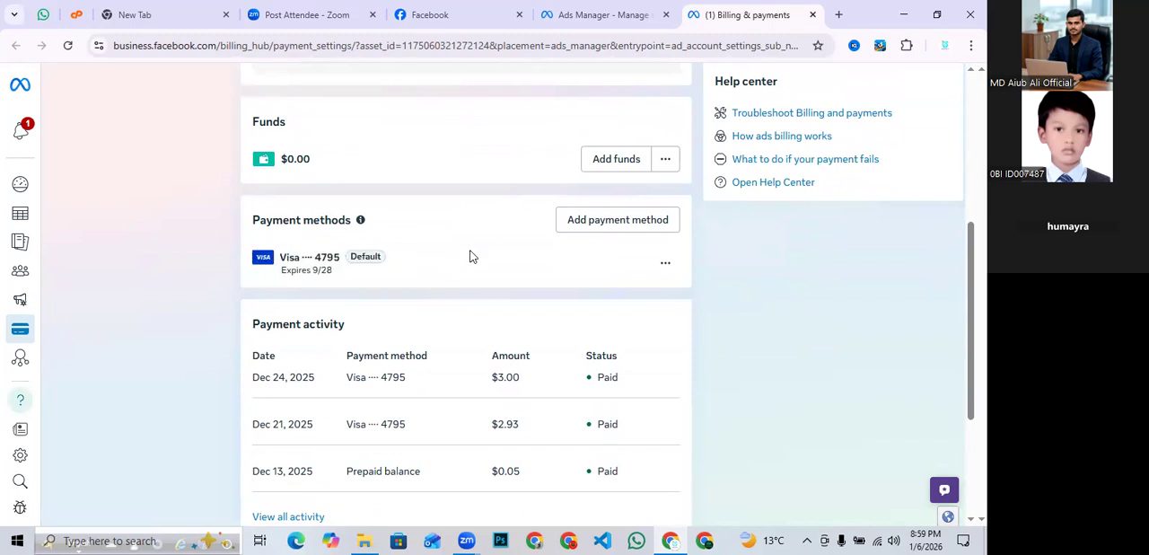
- Start adding a debit or credit card, autofill the card name and number from the saved card, then close the dialog
{"action": "left_click", "coordinate": [591, 225]}
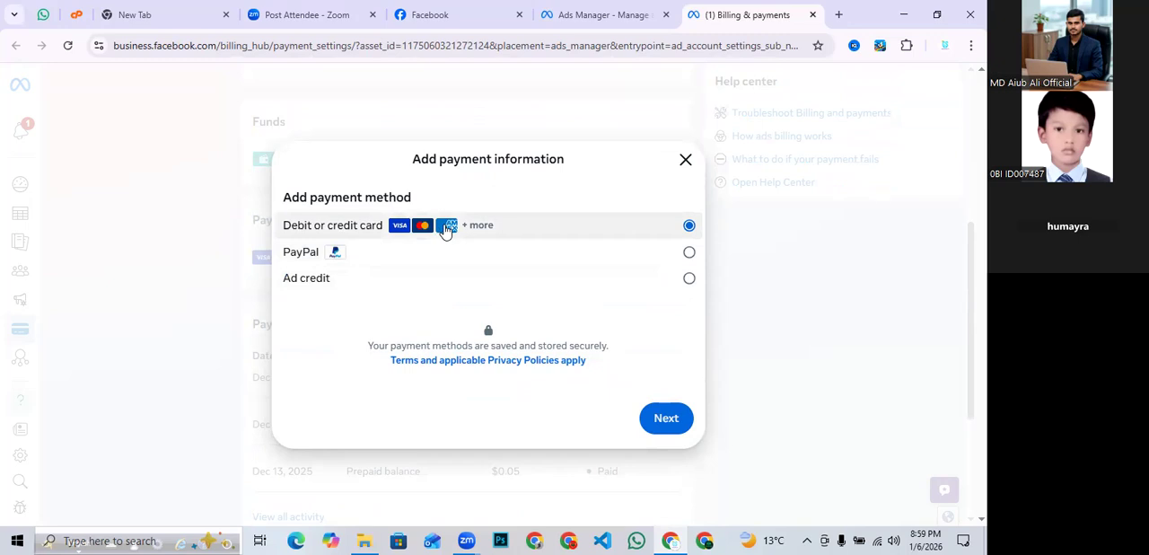
{"action": "left_click", "coordinate": [666, 417]}
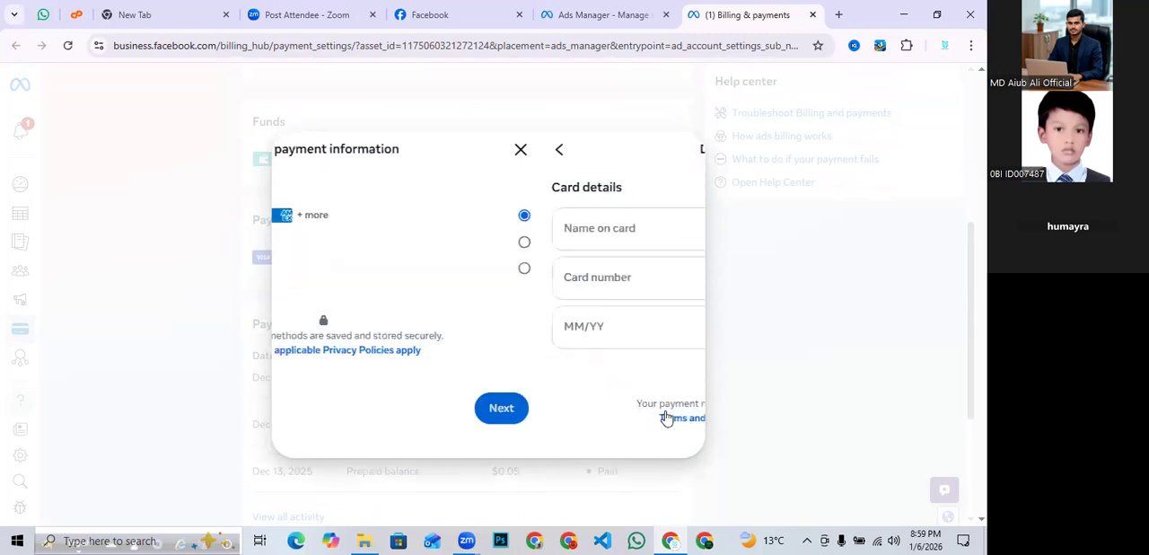
{"action": "left_click", "coordinate": [341, 215]}
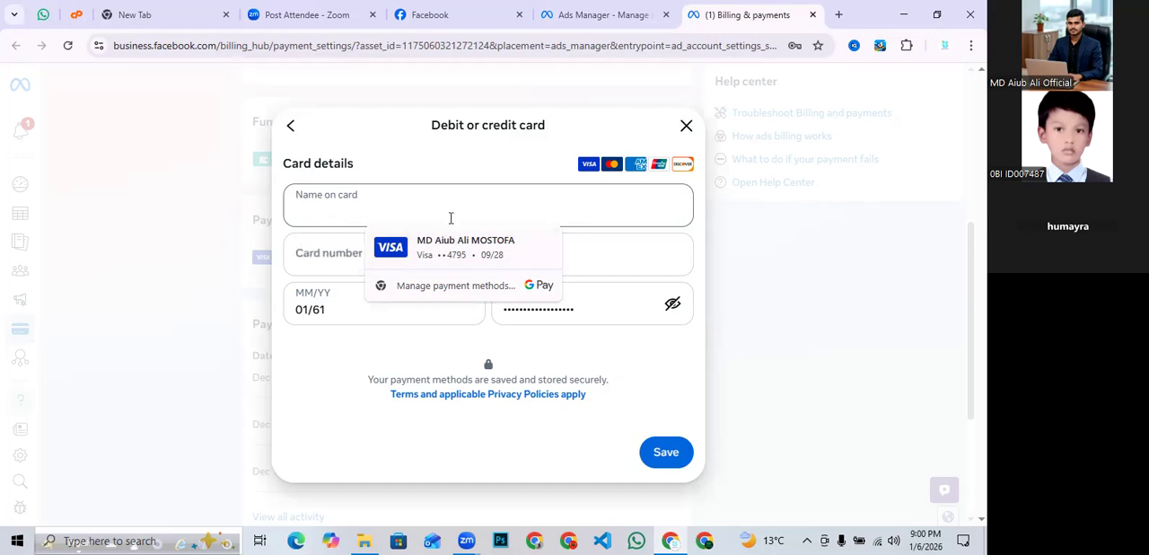
{"action": "left_click", "coordinate": [452, 247]}
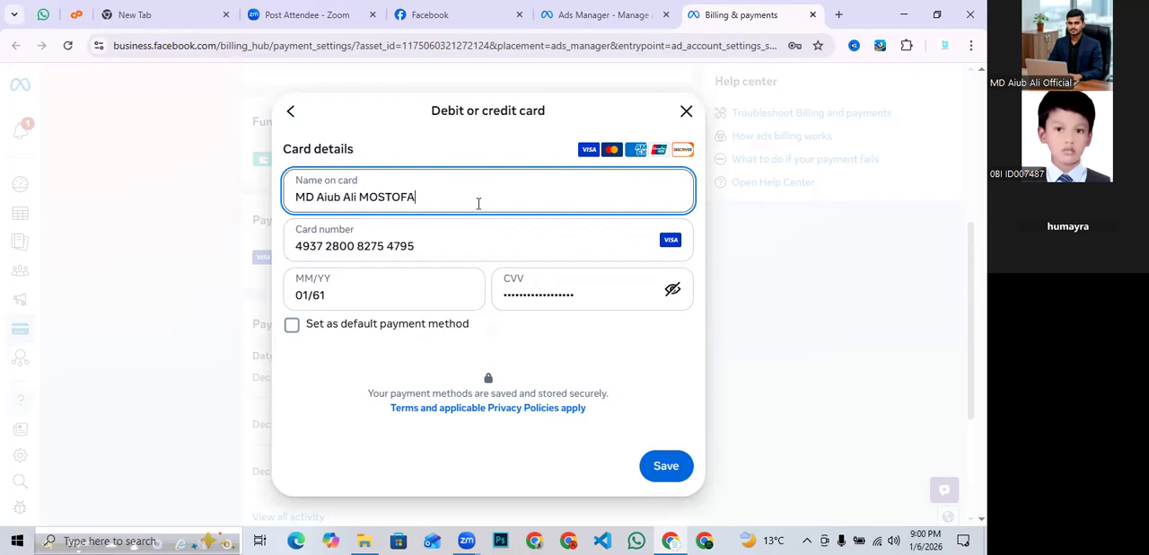
{"action": "left_click", "coordinate": [686, 110]}
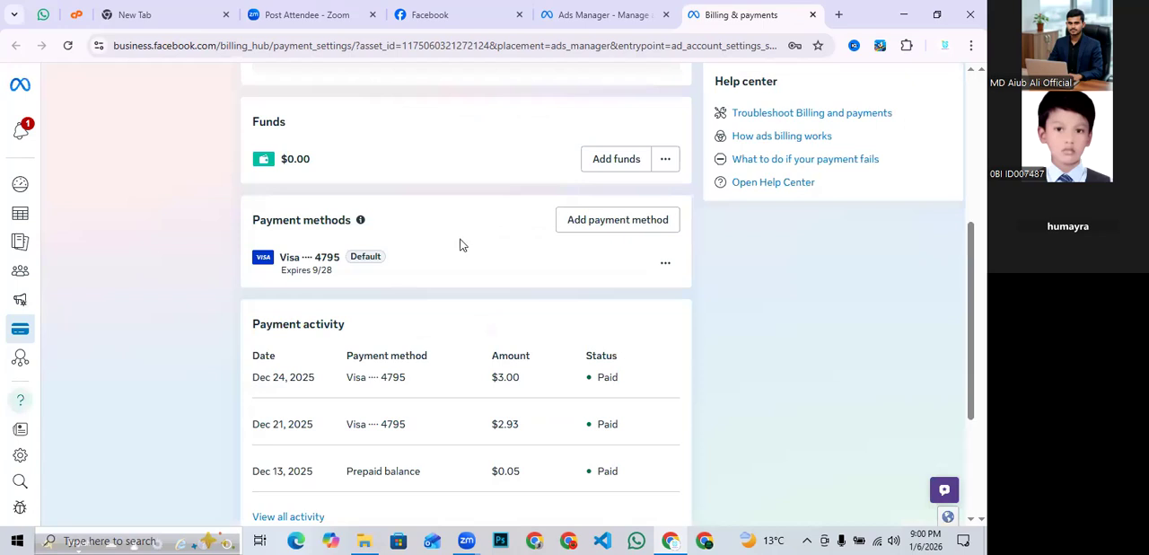
- Reopen the debit or credit card form, select the expiry date entry, then close the dialog without saving
{"action": "scroll", "coordinate": [449, 240], "scroll_direction": "down", "scroll_amount": 1}
{"action": "left_click", "coordinate": [604, 158]}
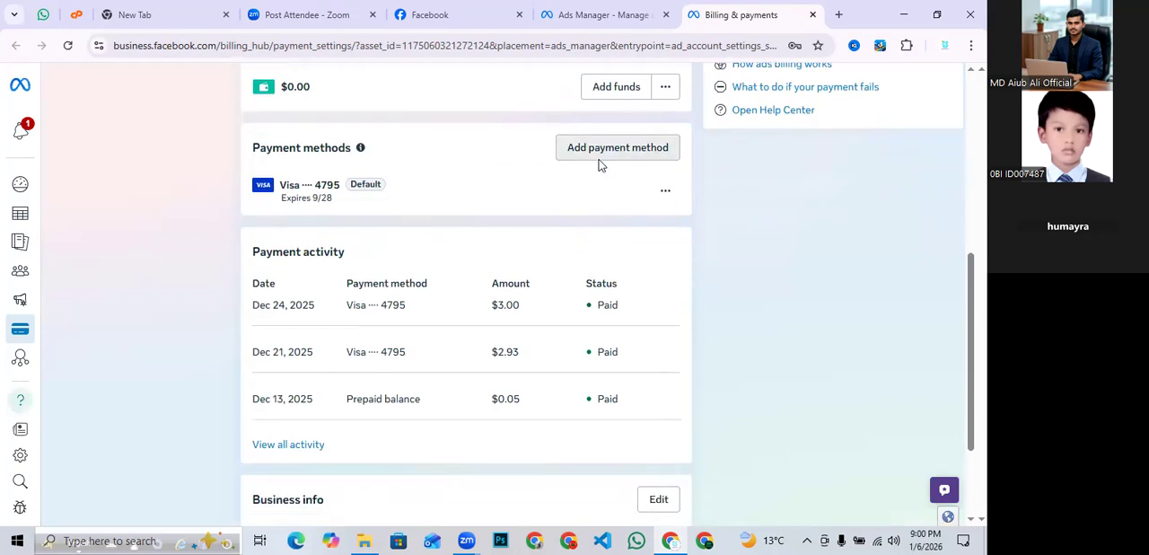
{"action": "left_click", "coordinate": [665, 419]}
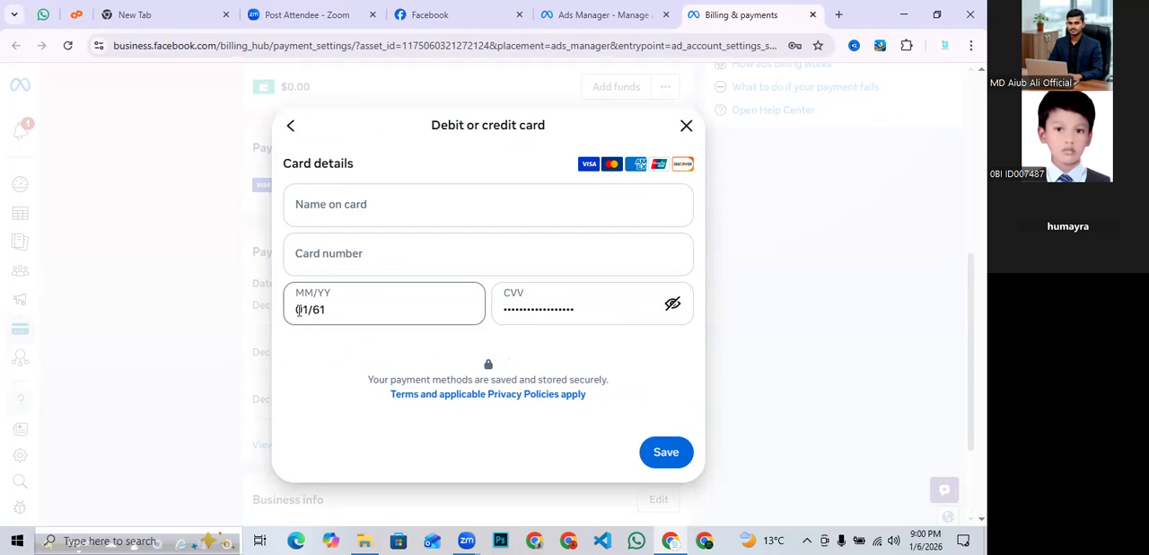
{"action": "left_click", "coordinate": [299, 310]}
{"action": "left_click_drag", "start_coordinate": [297, 310], "coordinate": [335, 310]}
{"action": "left_click", "coordinate": [337, 303]}
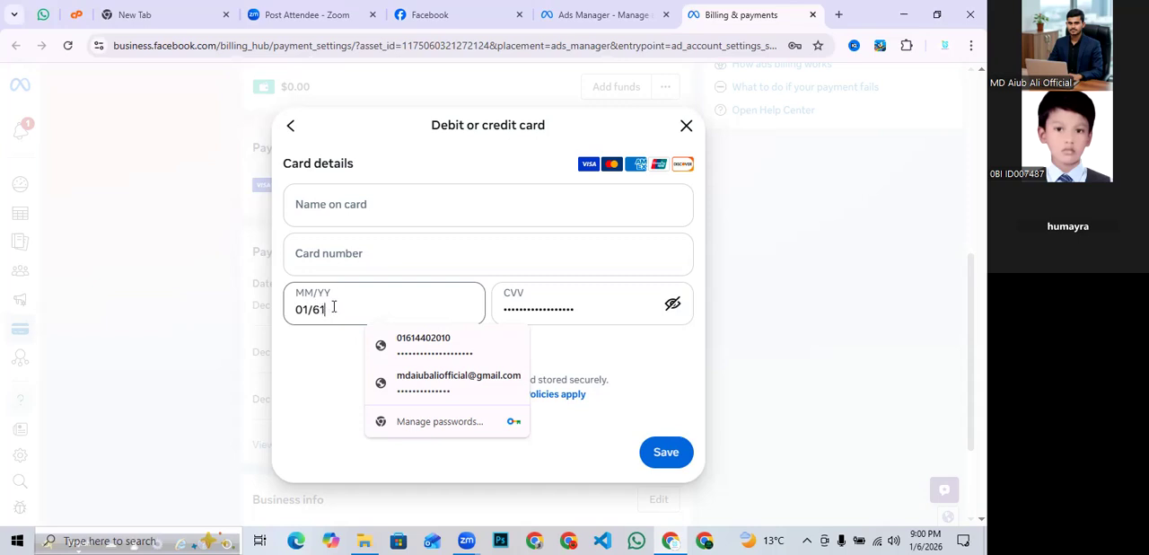
{"action": "left_click_drag", "start_coordinate": [334, 306], "coordinate": [297, 310]}
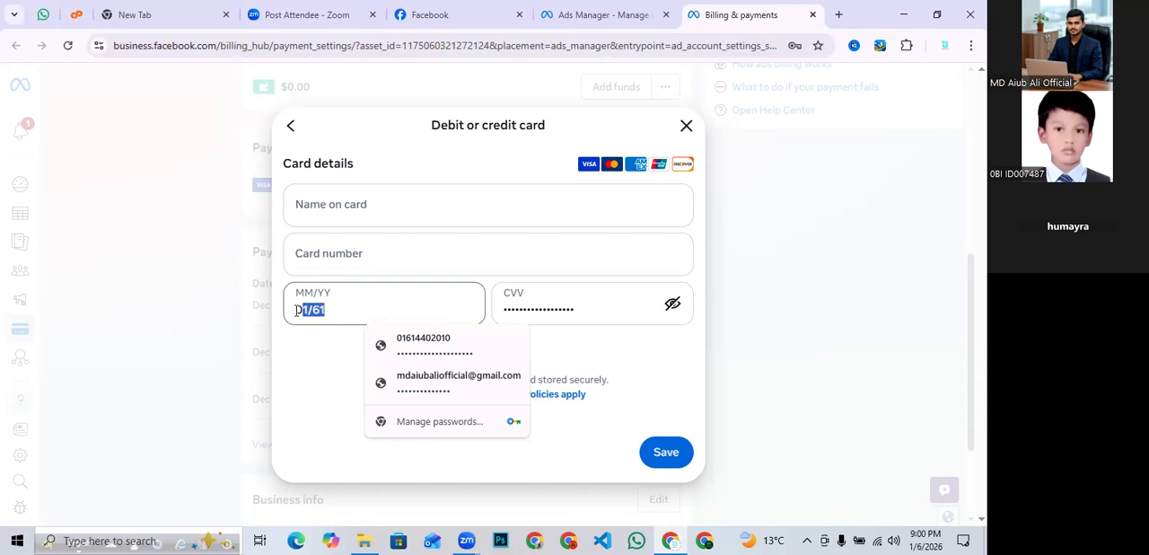
{"action": "left_click", "coordinate": [625, 349]}
{"action": "left_click", "coordinate": [619, 313]}
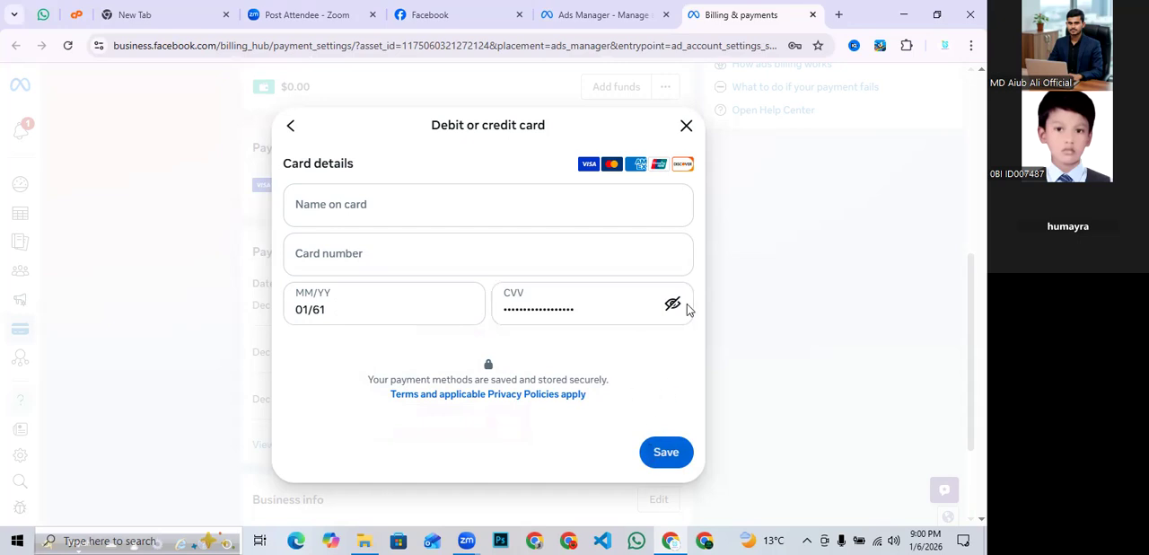
{"action": "left_click", "coordinate": [686, 127]}
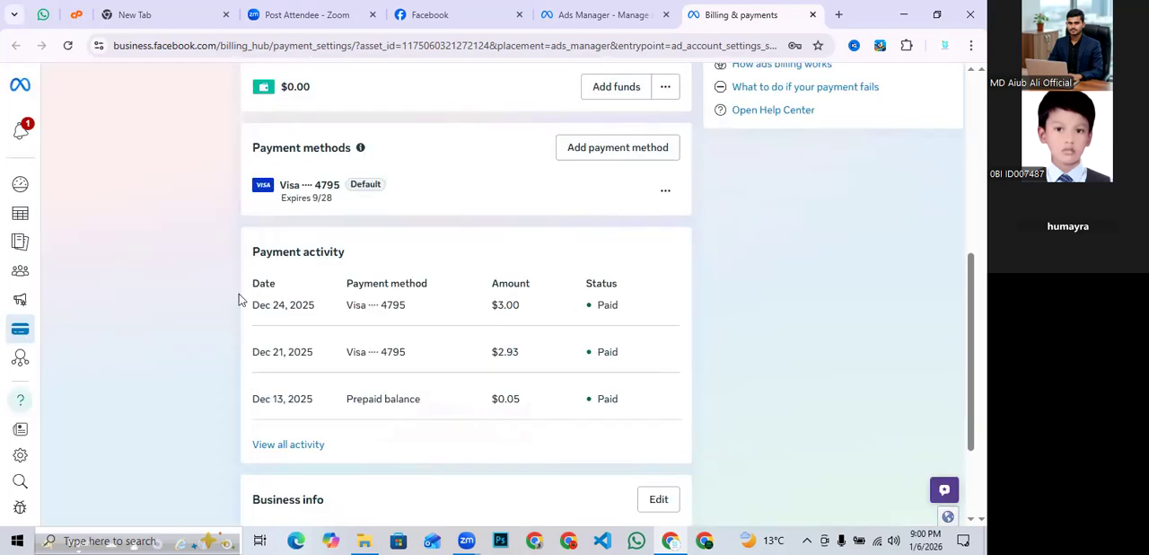
{"action": "scroll", "coordinate": [205, 292], "scroll_direction": "up", "scroll_amount": 5}
{"action": "scroll", "coordinate": [207, 283], "scroll_direction": "down", "scroll_amount": 1}
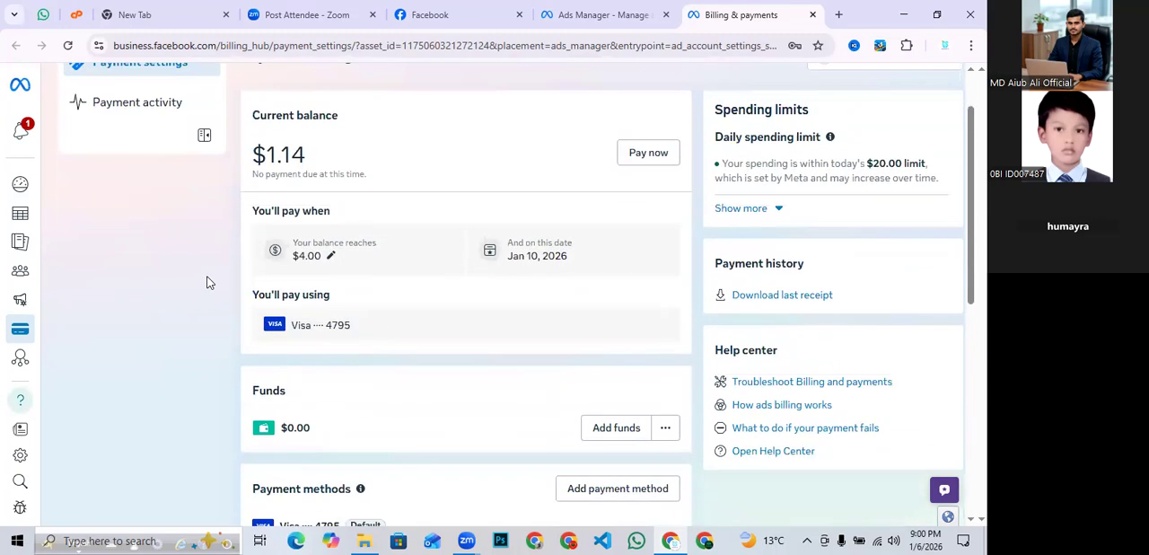
{"action": "scroll", "coordinate": [207, 282], "scroll_direction": "up", "scroll_amount": 1}
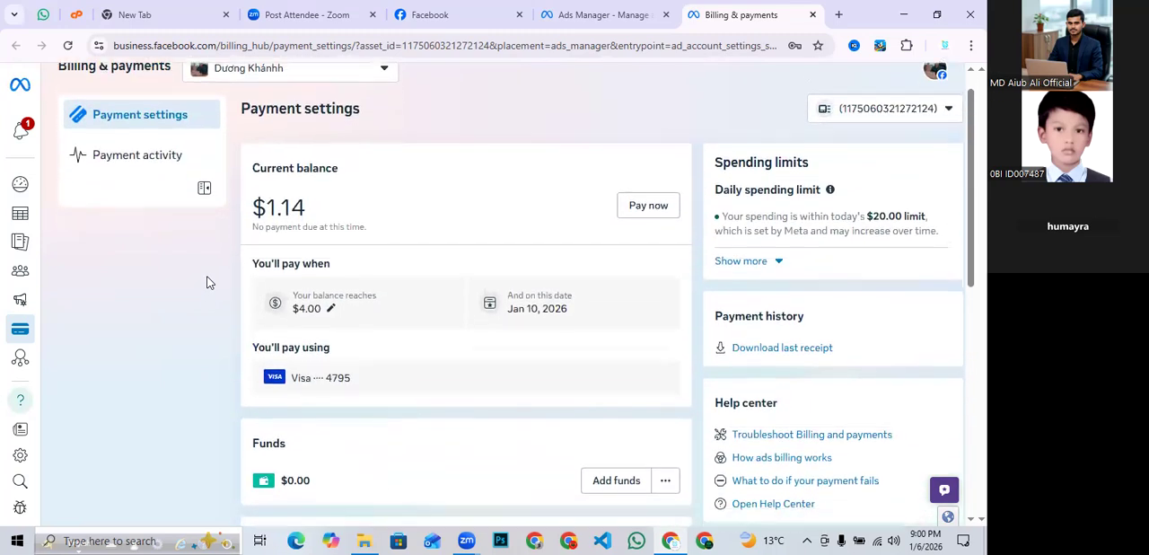
{"action": "scroll", "coordinate": [207, 283], "scroll_direction": "down", "scroll_amount": 1}
{"action": "scroll", "coordinate": [206, 282], "scroll_direction": "up", "scroll_amount": 1}
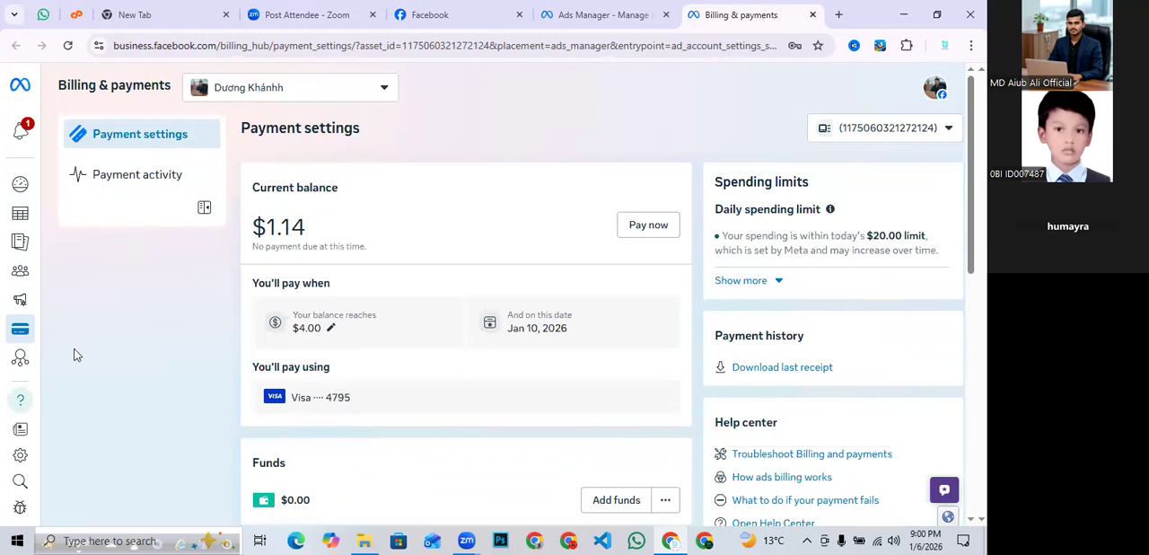
- Go to Campaigns, start creating a new campaign and choose Auction as the buying type
{"action": "mouse_move", "coordinate": [19, 341]}
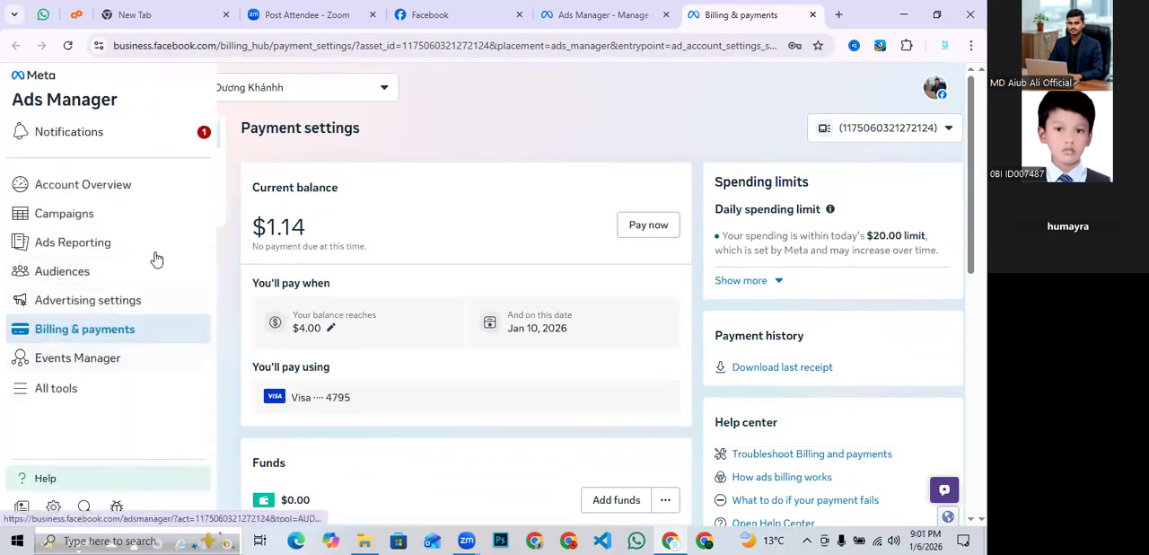
{"action": "left_click", "coordinate": [75, 214]}
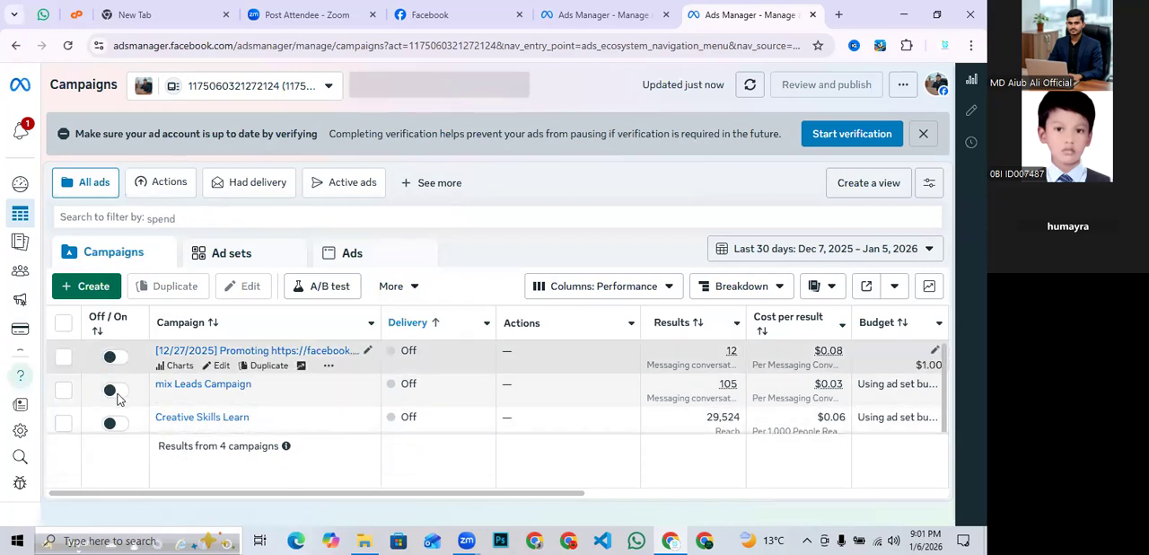
{"action": "left_click", "coordinate": [87, 286]}
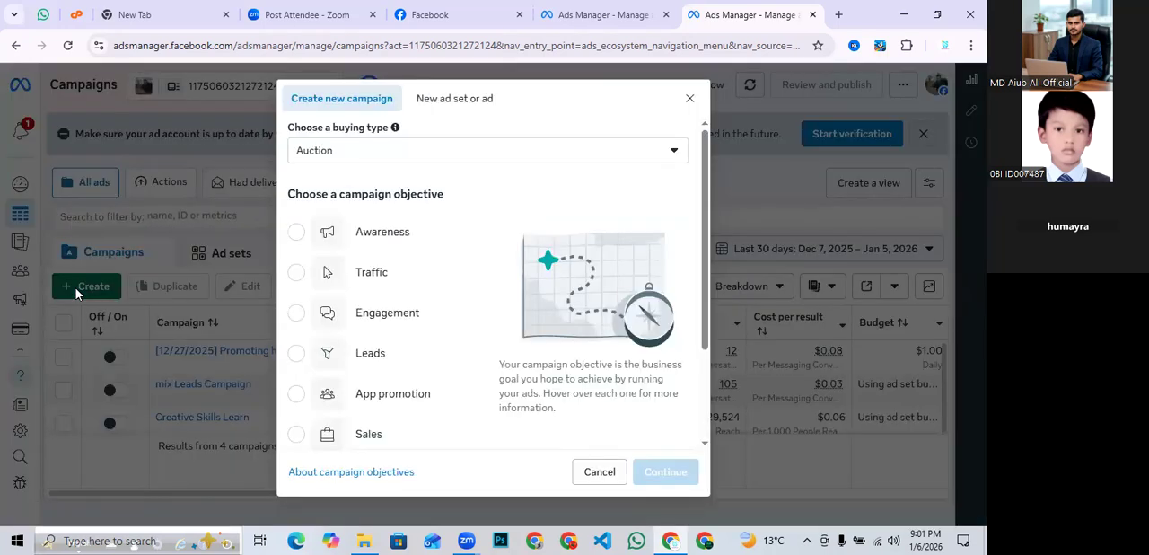
{"action": "left_click", "coordinate": [357, 159]}
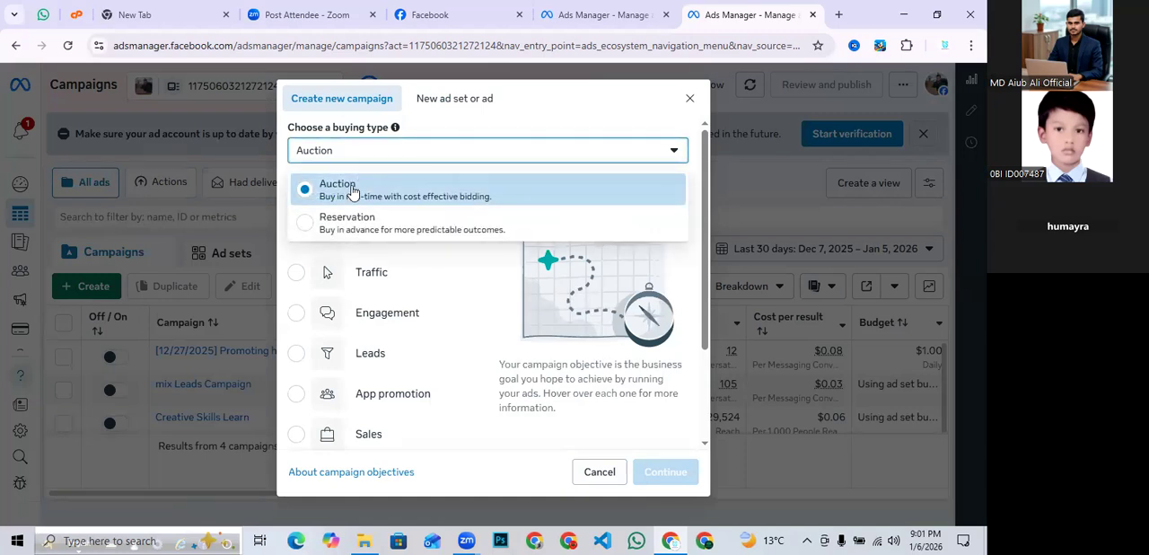
{"action": "left_click", "coordinate": [352, 192]}
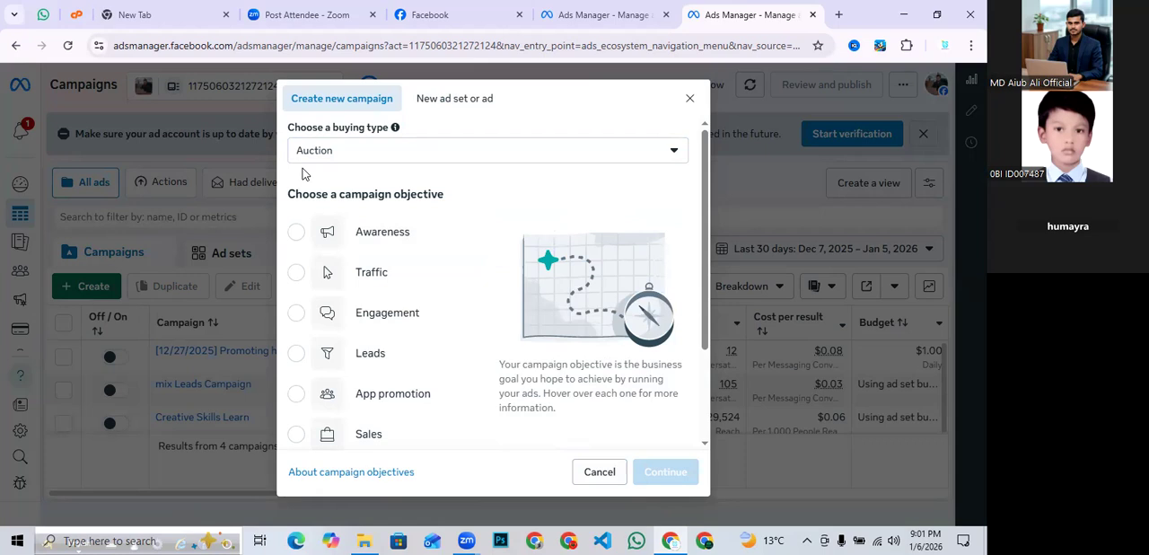
- Capture a screenshot of the campaign dialog, draw rectangles highlighting the buying type and each objective, then close the capture
{"action": "key", "text": "Print"}
{"action": "left_click_drag", "start_coordinate": [270, 99], "coordinate": [733, 500]}
{"action": "left_click", "coordinate": [747, 417]}
{"action": "left_click_drag", "start_coordinate": [288, 204], "coordinate": [502, 257]}
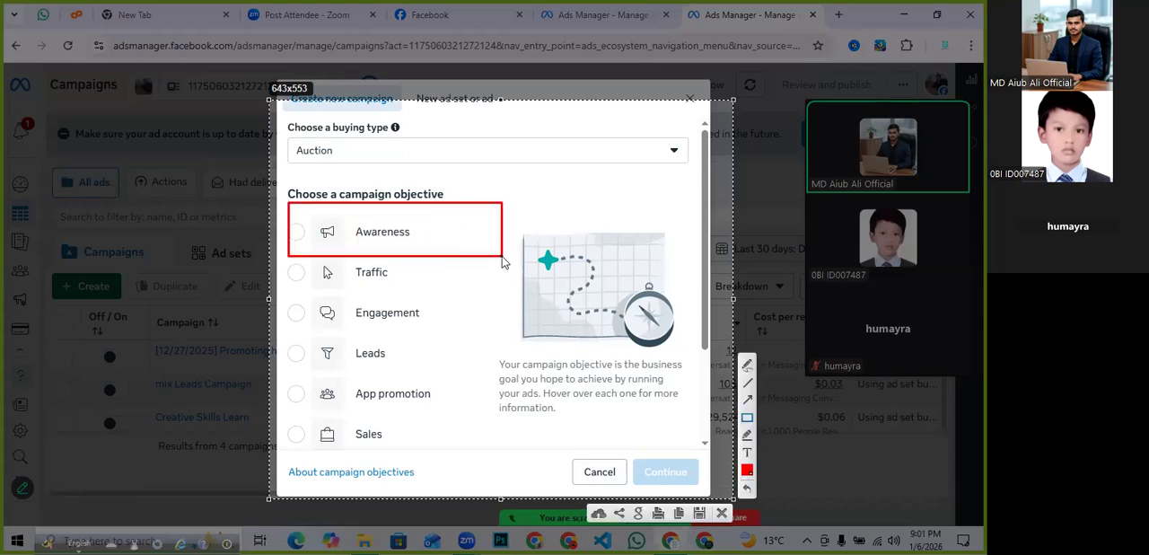
{"action": "left_click_drag", "start_coordinate": [270, 258], "coordinate": [466, 291]}
{"action": "left_click_drag", "start_coordinate": [275, 296], "coordinate": [500, 334]}
{"action": "mouse_move", "coordinate": [290, 344]}
{"action": "left_mouse_down"}
{"action": "mouse_move", "coordinate": [315, 362]}
{"action": "mouse_move", "coordinate": [482, 362]}
{"action": "left_mouse_up"}
{"action": "mouse_move", "coordinate": [286, 387]}
{"action": "left_mouse_down"}
{"action": "mouse_move", "coordinate": [323, 402]}
{"action": "mouse_move", "coordinate": [498, 411]}
{"action": "left_mouse_up"}
{"action": "left_click_drag", "start_coordinate": [271, 413], "coordinate": [491, 442]}
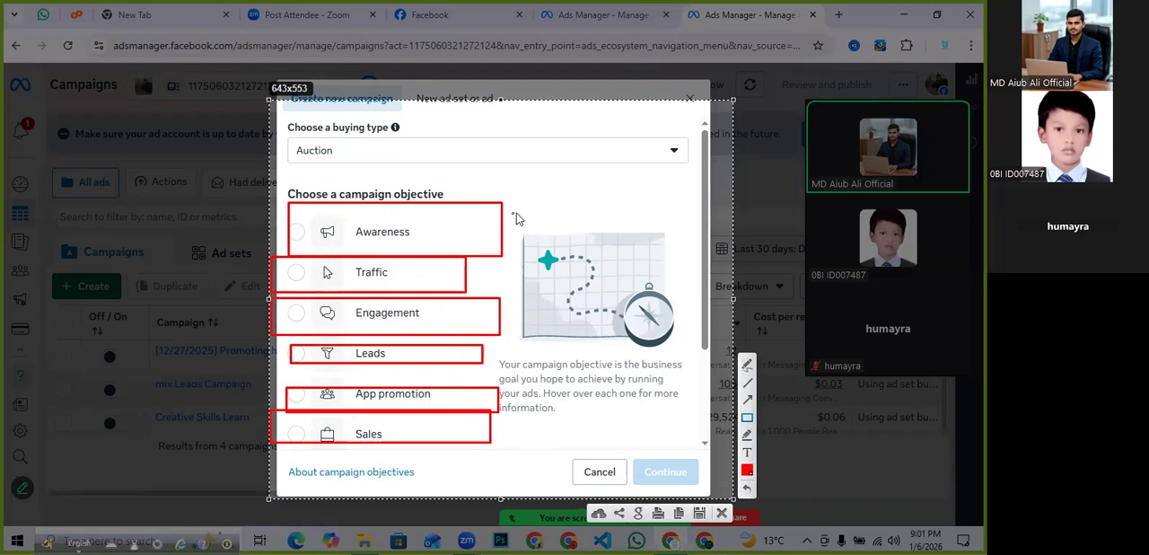
{"action": "left_click_drag", "start_coordinate": [501, 206], "coordinate": [600, 181]}
{"action": "mouse_move", "coordinate": [485, 196]}
{"action": "left_mouse_down"}
{"action": "mouse_move", "coordinate": [400, 130]}
{"action": "mouse_move", "coordinate": [332, 126]}
{"action": "left_mouse_up"}
{"action": "left_click_drag", "start_coordinate": [377, 168], "coordinate": [452, 156]}
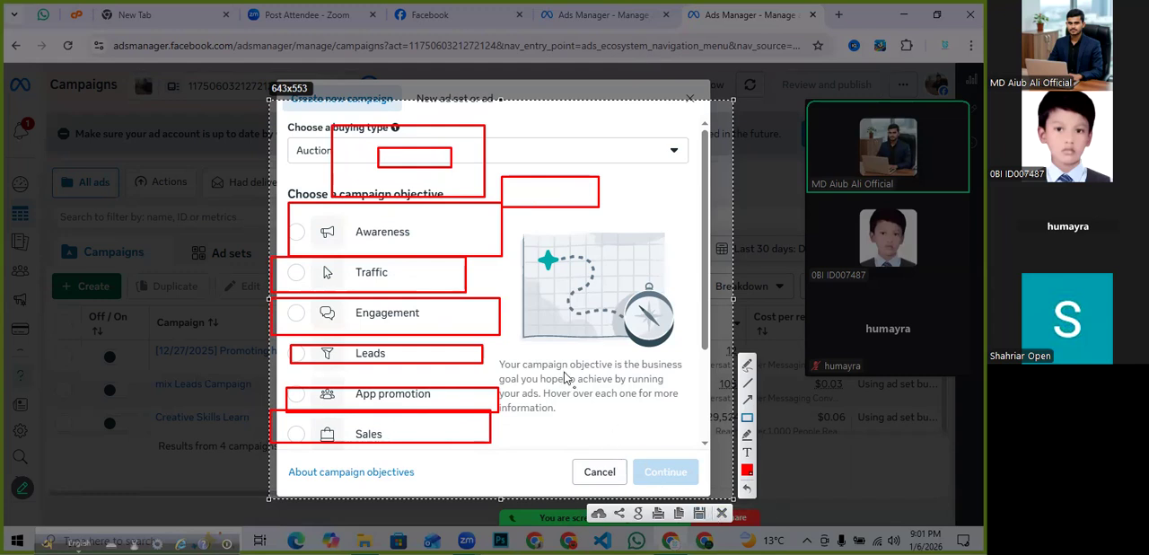
{"action": "mouse_move", "coordinate": [352, 210]}
{"action": "left_mouse_down"}
{"action": "mouse_move", "coordinate": [361, 246]}
{"action": "mouse_move", "coordinate": [427, 239]}
{"action": "mouse_move", "coordinate": [464, 249]}
{"action": "left_mouse_up"}
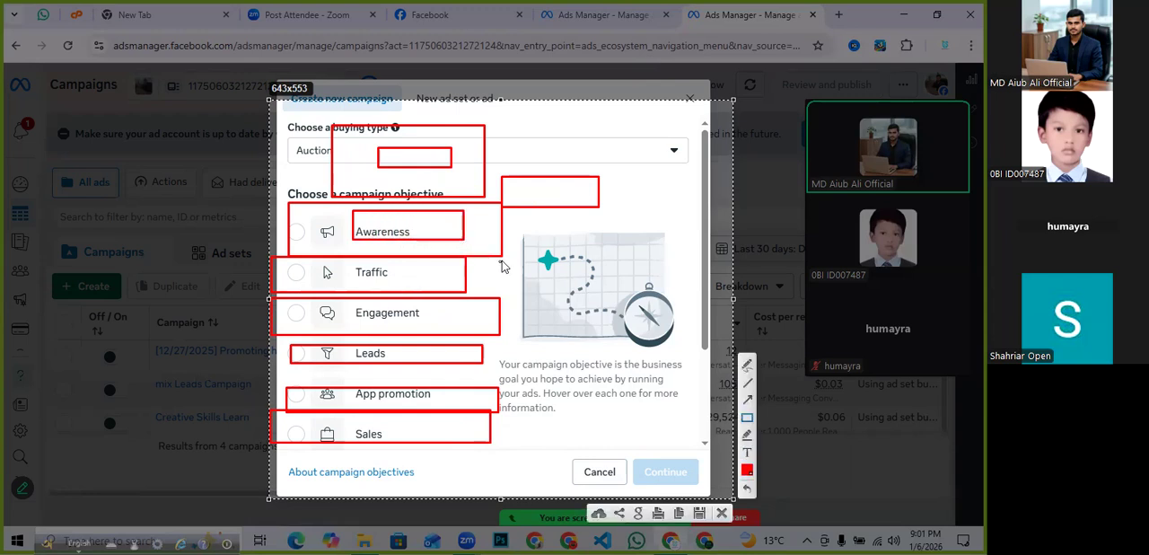
{"action": "left_click_drag", "start_coordinate": [501, 258], "coordinate": [635, 305]}
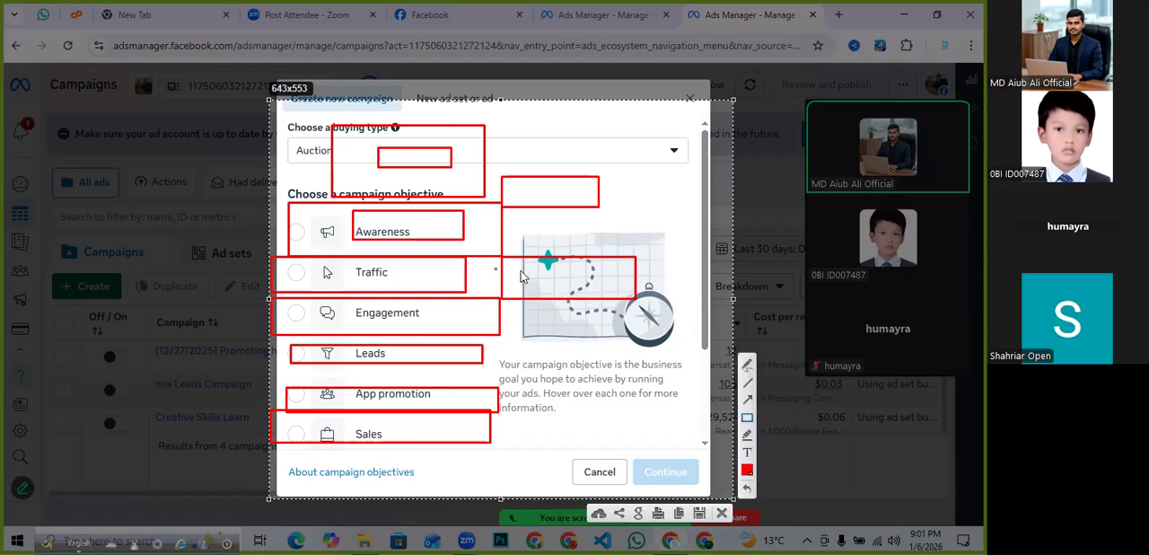
{"action": "left_click", "coordinate": [720, 513]}
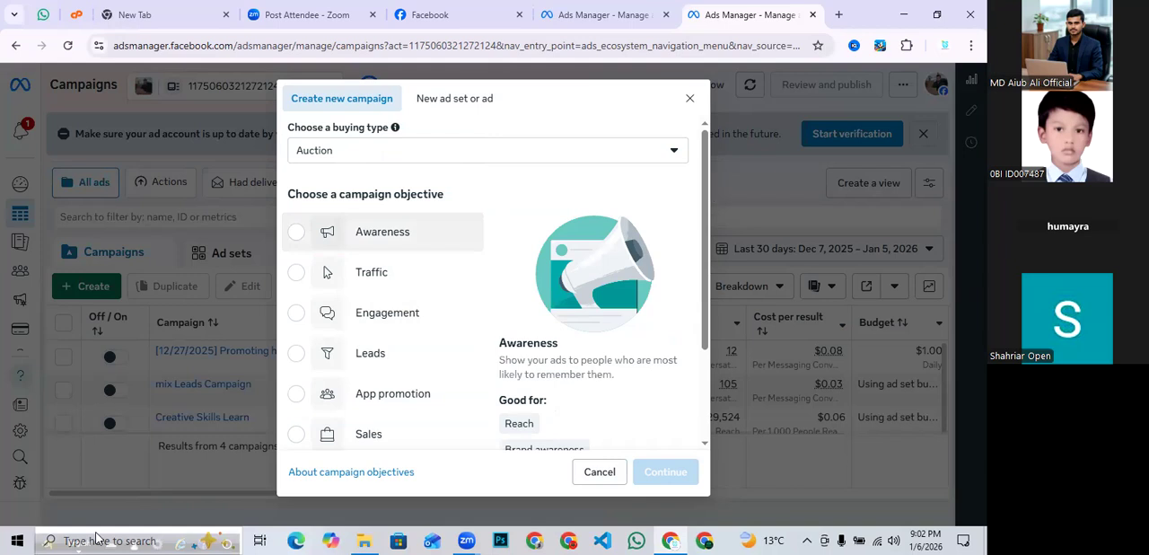
- Switch to Notepad by opening it from Start search, maximize its window and type S
{"action": "left_click", "coordinate": [17, 541]}
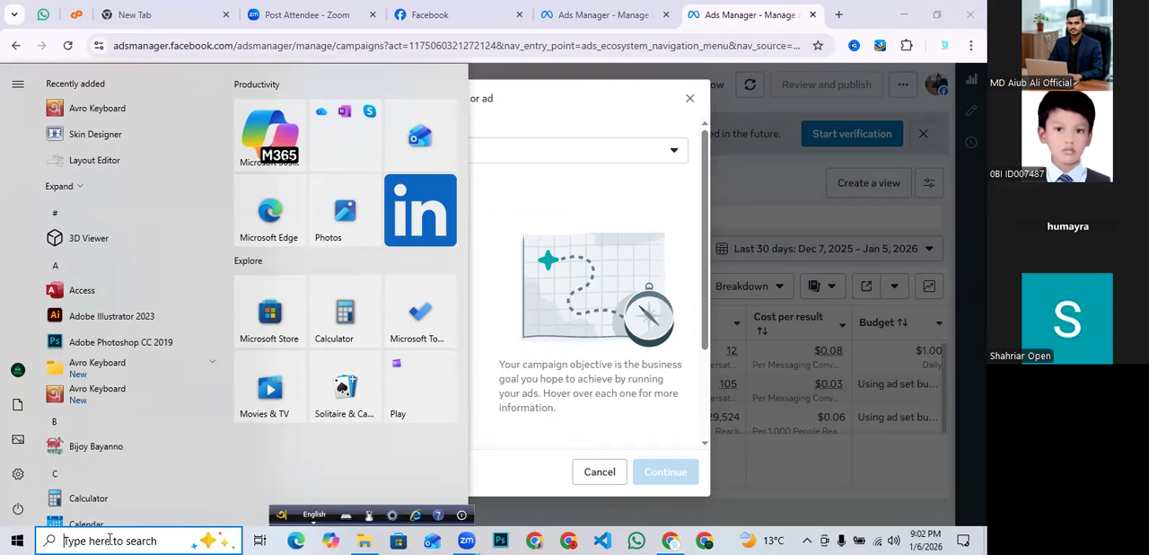
{"action": "left_click", "coordinate": [108, 540]}
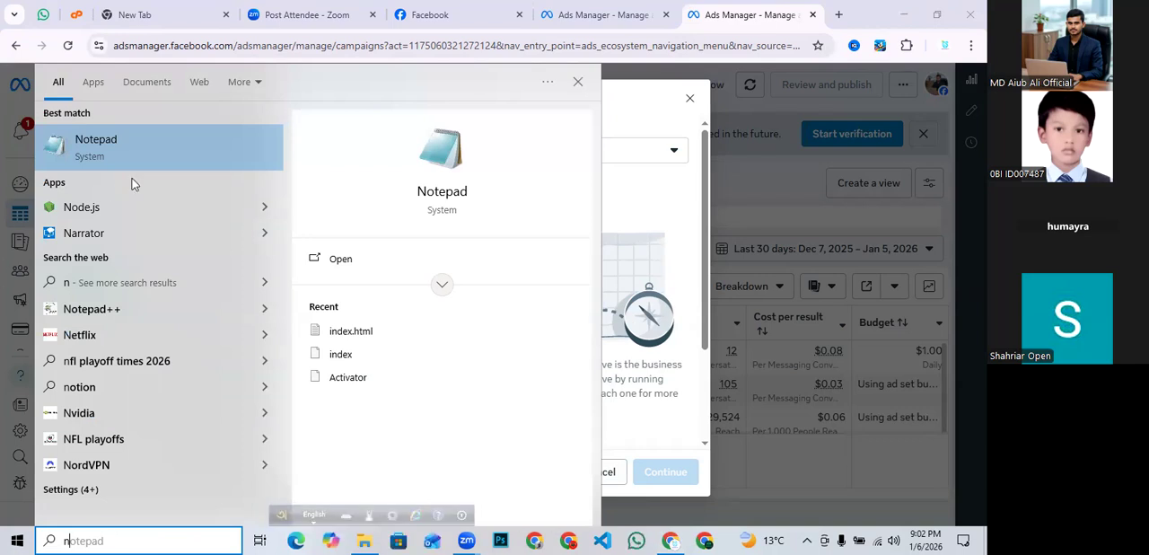
{"action": "left_click", "coordinate": [141, 154]}
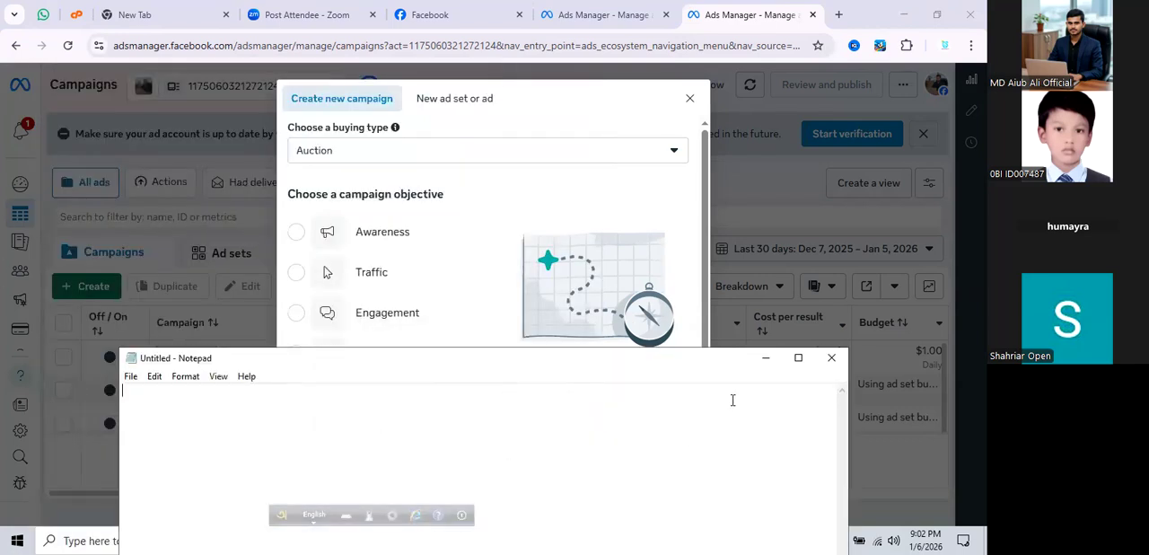
{"action": "left_click", "coordinate": [795, 358]}
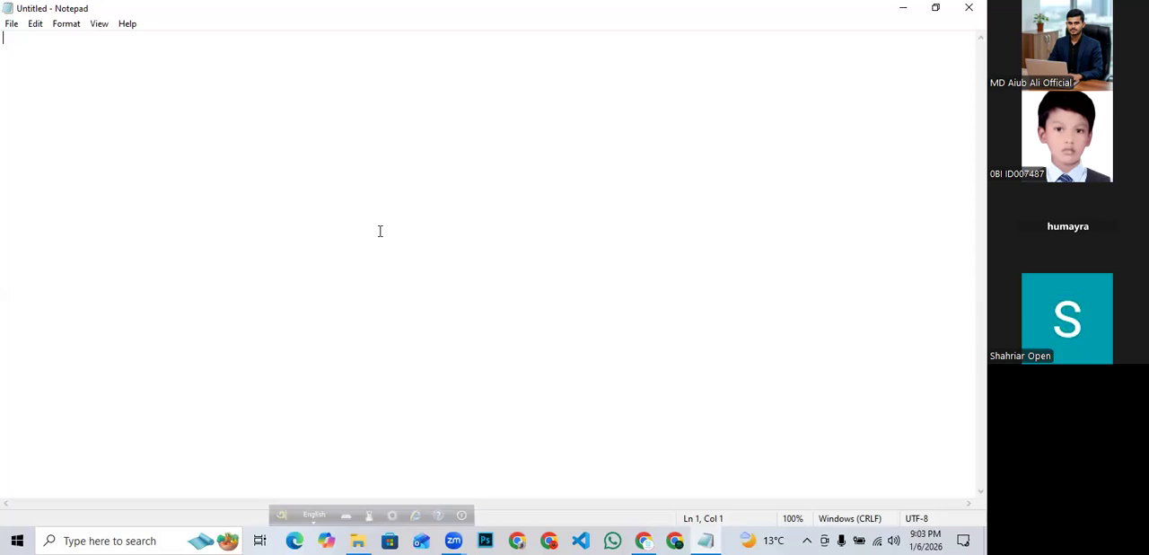
{"action": "type", "text": "S"}
- Capture an 860x522 region of the Notepad window and draw seven red rectangles on it
{"action": "key", "text": "Print"}
{"action": "left_click_drag", "start_coordinate": [175, 62], "coordinate": [795, 440]}
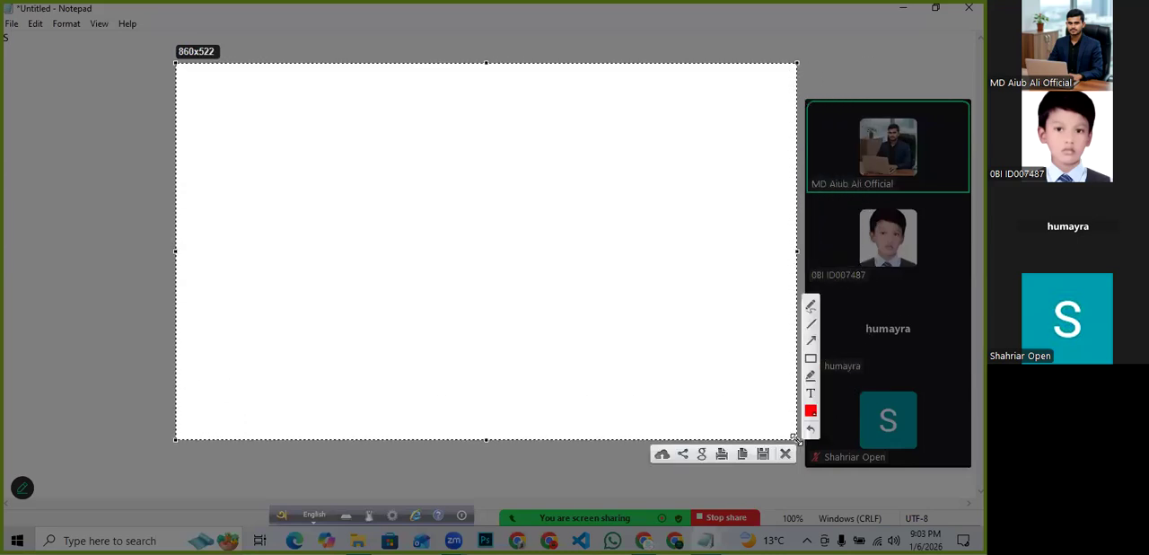
{"action": "mouse_move", "coordinate": [394, 171]}
{"action": "left_mouse_down"}
{"action": "mouse_move", "coordinate": [424, 216]}
{"action": "mouse_move", "coordinate": [600, 281]}
{"action": "mouse_move", "coordinate": [660, 277]}
{"action": "mouse_move", "coordinate": [664, 246]}
{"action": "mouse_move", "coordinate": [609, 260]}
{"action": "left_mouse_up"}
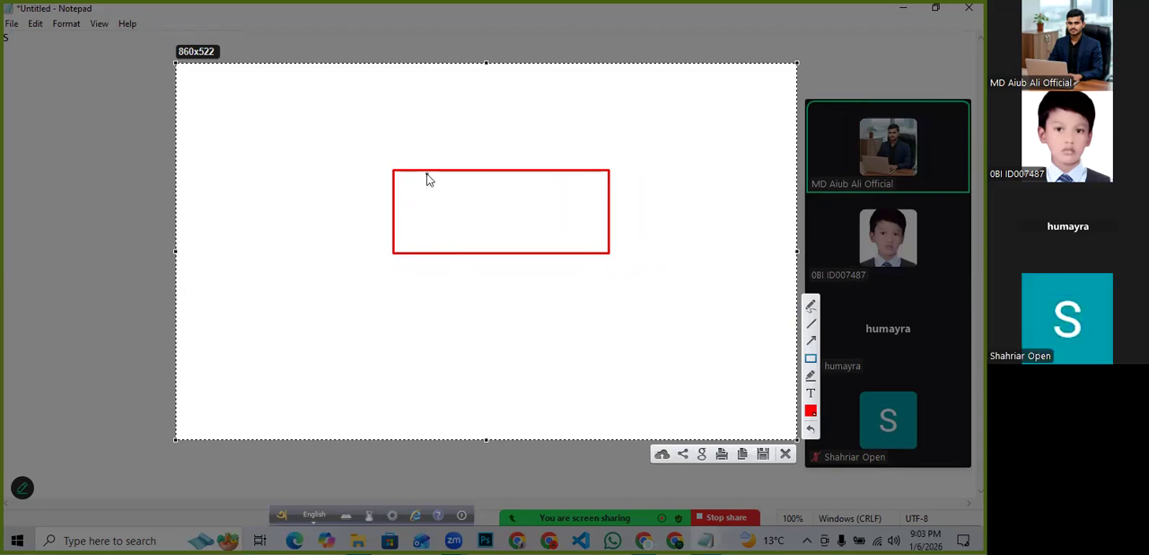
{"action": "mouse_move", "coordinate": [431, 171]}
{"action": "left_mouse_down"}
{"action": "mouse_move", "coordinate": [452, 218]}
{"action": "mouse_move", "coordinate": [540, 246]}
{"action": "left_mouse_up"}
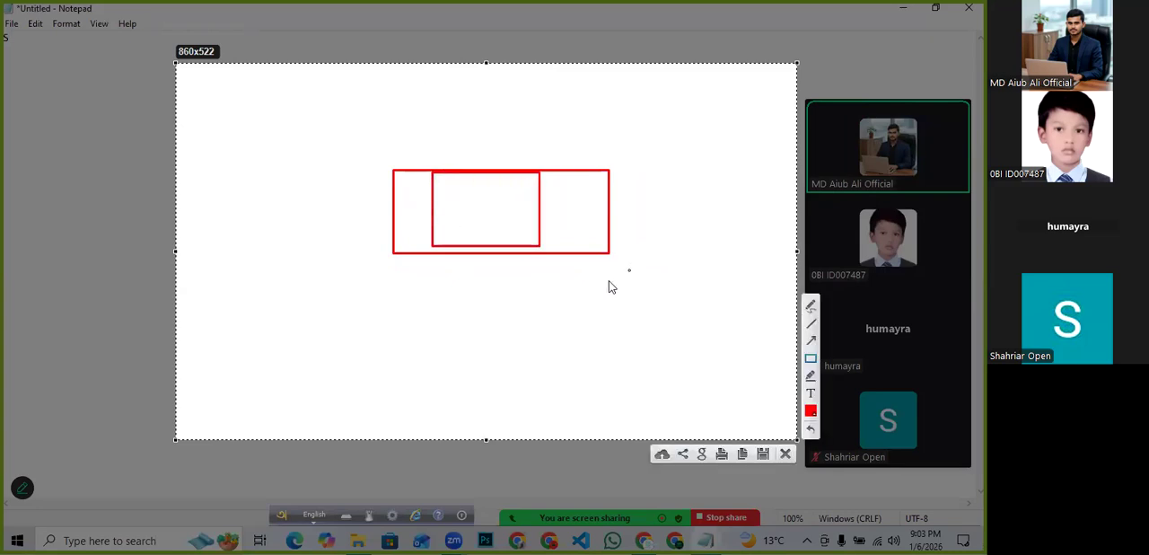
{"action": "left_click_drag", "start_coordinate": [228, 107], "coordinate": [306, 159]}
{"action": "left_click_drag", "start_coordinate": [468, 102], "coordinate": [610, 136]}
{"action": "left_click_drag", "start_coordinate": [678, 128], "coordinate": [721, 199]}
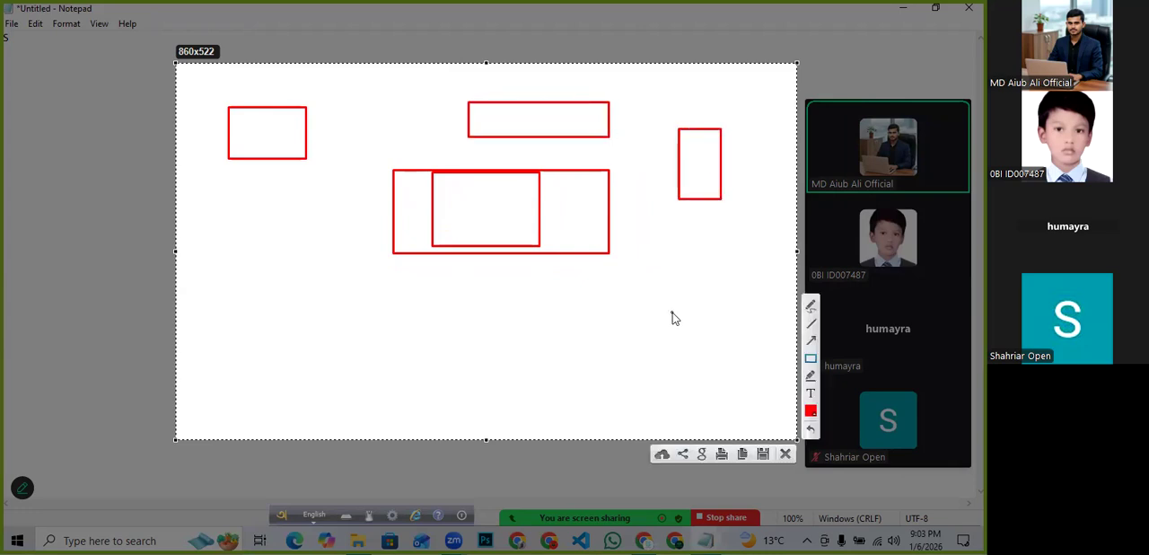
{"action": "left_click_drag", "start_coordinate": [673, 313], "coordinate": [708, 383]}
{"action": "left_click_drag", "start_coordinate": [418, 287], "coordinate": [505, 392]}
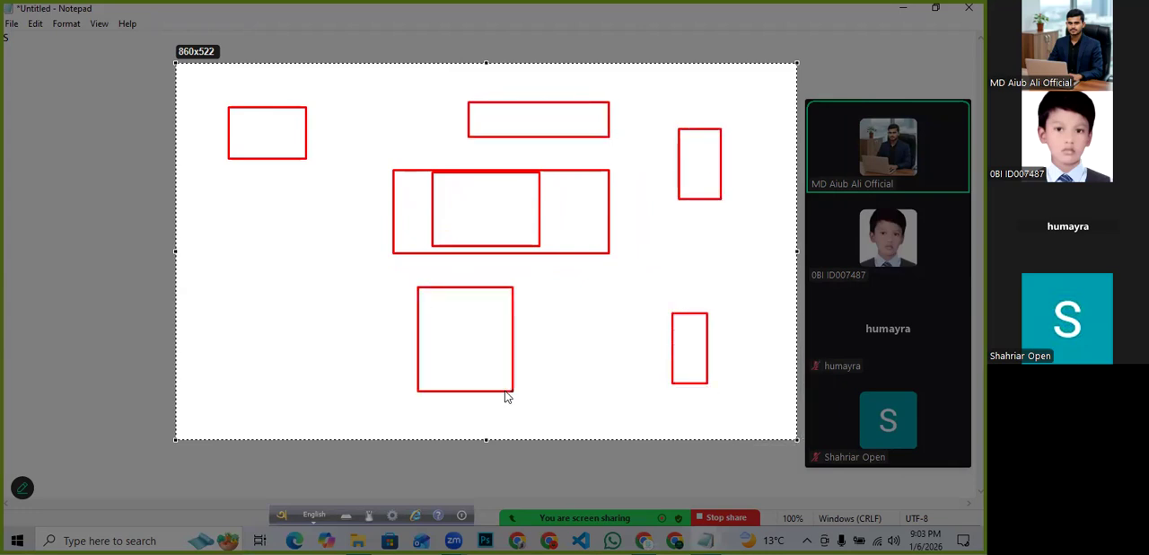
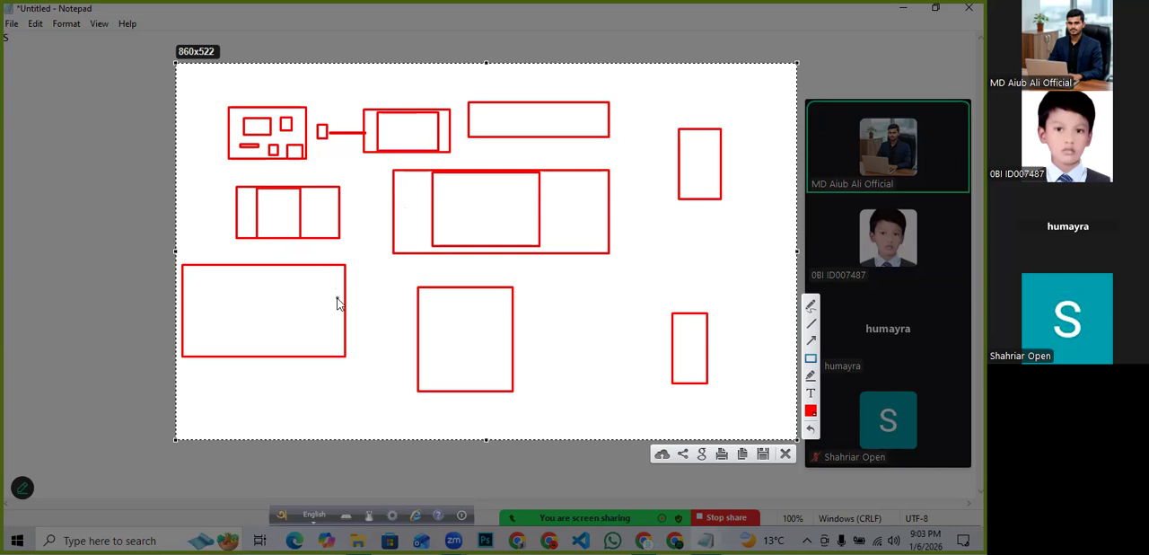
- Undo the recent annotations until only the large central rectangle remains on the capture
{"action": "mouse_move", "coordinate": [195, 235]}
{"action": "left_mouse_down"}
{"action": "mouse_move", "coordinate": [272, 329]}
{"action": "mouse_move", "coordinate": [321, 340]}
{"action": "left_mouse_up"}
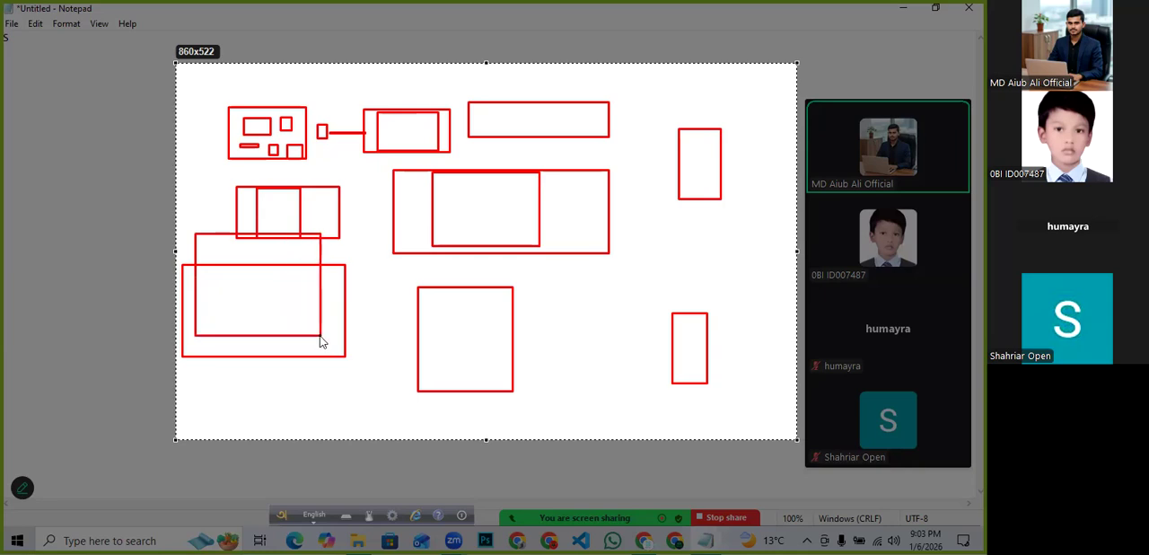
{"action": "left_click_drag", "start_coordinate": [213, 241], "coordinate": [303, 329]}
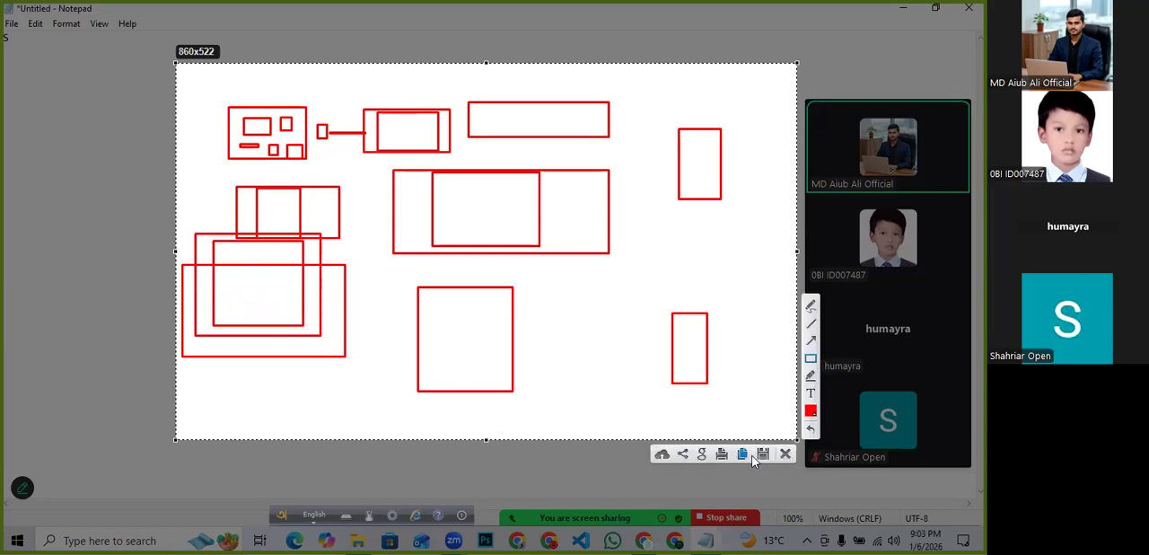
{"action": "left_click", "coordinate": [811, 430]}
{"action": "left_click", "coordinate": [811, 429]}
{"action": "left_click", "coordinate": [811, 429]}
{"action": "left_click", "coordinate": [811, 429]}
{"action": "left_click", "coordinate": [811, 430]}
{"action": "left_click", "coordinate": [811, 429]}
{"action": "left_click", "coordinate": [811, 429]}
{"action": "left_click", "coordinate": [811, 429]}
{"action": "left_click", "coordinate": [810, 430]}
{"action": "left_click", "coordinate": [811, 429]}
{"action": "left_click", "coordinate": [811, 429]}
{"action": "left_click", "coordinate": [811, 429]}
{"action": "left_click", "coordinate": [810, 429]}
{"action": "left_click", "coordinate": [810, 429]}
{"action": "left_click", "coordinate": [810, 429]}
{"action": "left_click", "coordinate": [811, 430]}
{"action": "left_click", "coordinate": [811, 429]}
{"action": "left_click", "coordinate": [811, 429]}
{"action": "left_click", "coordinate": [810, 429]}
{"action": "left_click", "coordinate": [810, 429]}
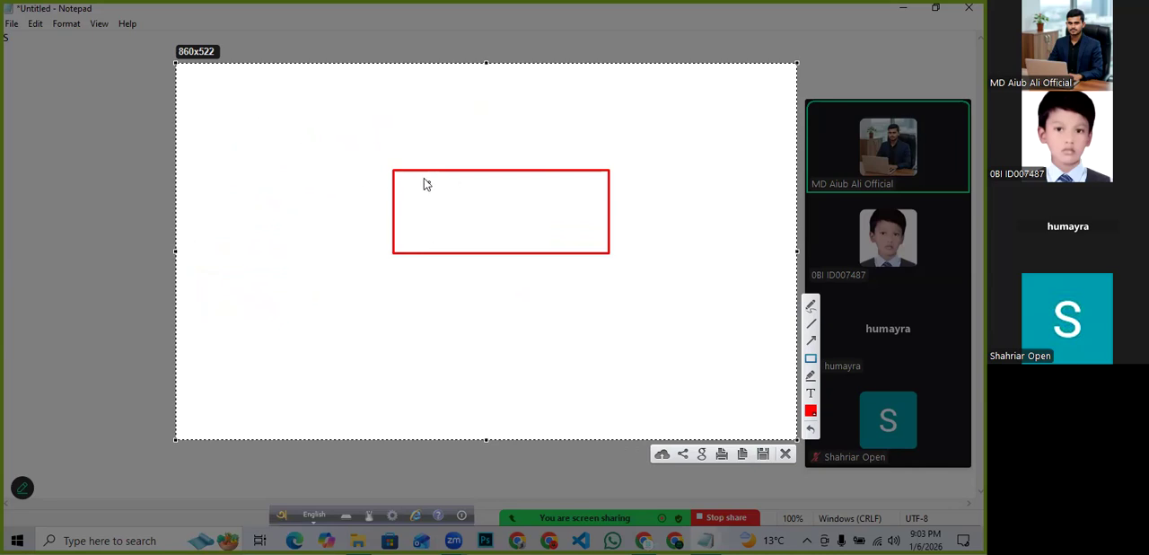
- Draw three smaller rectangles inside the remaining central rectangle
{"action": "left_click_drag", "start_coordinate": [419, 176], "coordinate": [512, 218]}
{"action": "left_click_drag", "start_coordinate": [517, 177], "coordinate": [584, 218]}
{"action": "mouse_move", "coordinate": [430, 229]}
{"action": "left_mouse_down"}
{"action": "mouse_move", "coordinate": [504, 247]}
{"action": "mouse_move", "coordinate": [547, 236]}
{"action": "mouse_move", "coordinate": [588, 251]}
{"action": "left_mouse_up"}
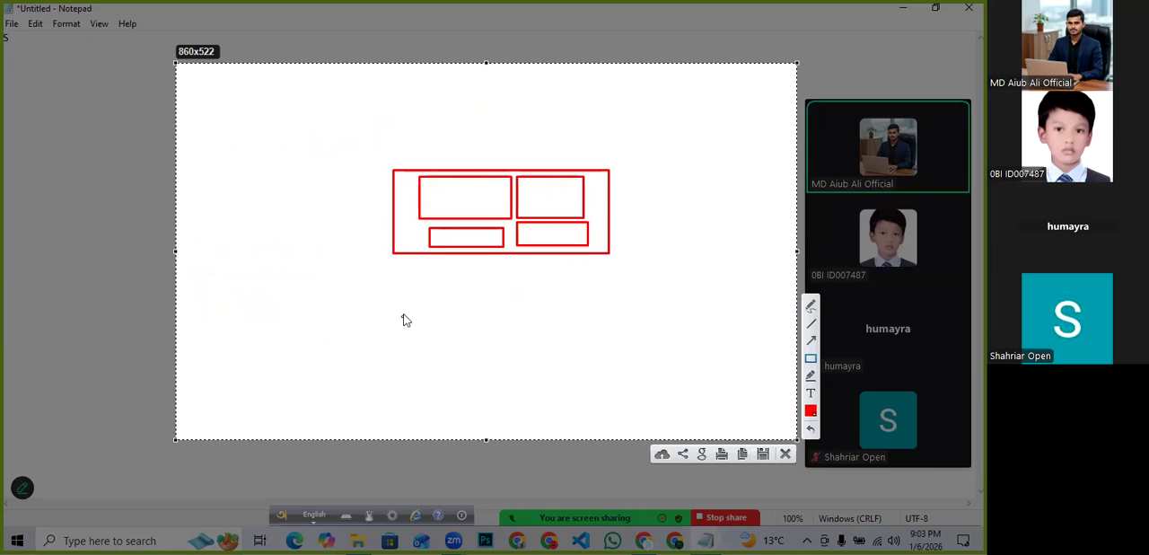
- Draw a large rectangle below the central one and add three smaller rectangles inside it
{"action": "mouse_move", "coordinate": [436, 264]}
{"action": "left_mouse_down"}
{"action": "mouse_move", "coordinate": [623, 320]}
{"action": "mouse_move", "coordinate": [586, 342]}
{"action": "mouse_move", "coordinate": [626, 362]}
{"action": "left_mouse_up"}
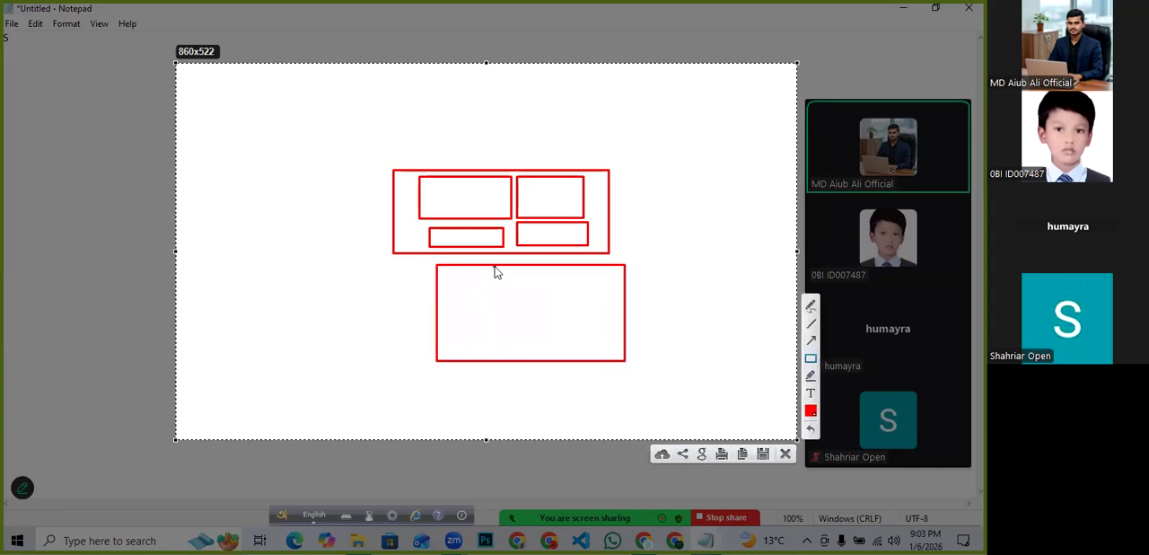
{"action": "mouse_move", "coordinate": [494, 266]}
{"action": "left_mouse_down"}
{"action": "mouse_move", "coordinate": [505, 289]}
{"action": "mouse_move", "coordinate": [573, 304]}
{"action": "left_mouse_up"}
{"action": "left_click_drag", "start_coordinate": [454, 312], "coordinate": [621, 338]}
{"action": "mouse_move", "coordinate": [512, 340]}
{"action": "left_mouse_down"}
{"action": "mouse_move", "coordinate": [536, 361]}
{"action": "mouse_move", "coordinate": [584, 354]}
{"action": "left_mouse_up"}
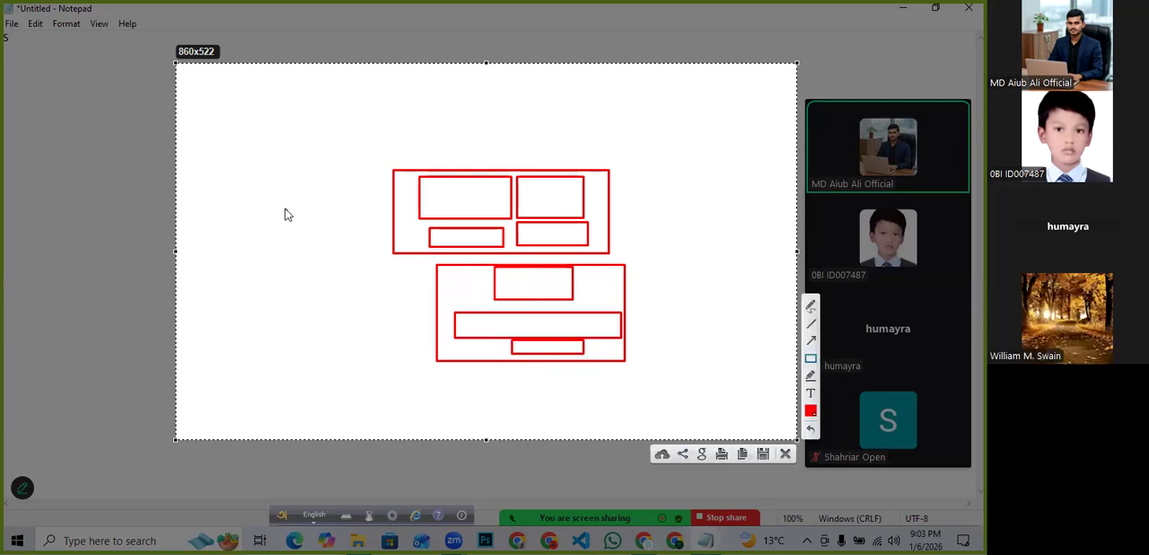
- Draw a wide and a tall overlapping rectangle at the upper left and add three arrows across the capture
{"action": "mouse_move", "coordinate": [227, 107]}
{"action": "left_mouse_down"}
{"action": "mouse_move", "coordinate": [275, 119]}
{"action": "mouse_move", "coordinate": [337, 158]}
{"action": "left_mouse_up"}
{"action": "left_click_drag", "start_coordinate": [269, 129], "coordinate": [346, 353]}
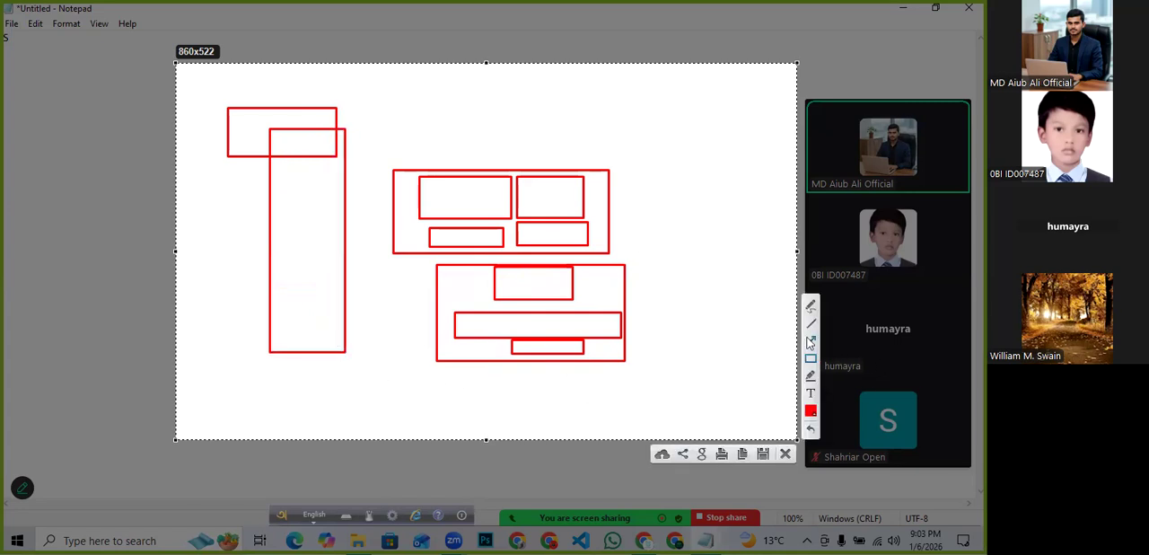
{"action": "left_click", "coordinate": [811, 340]}
{"action": "left_click_drag", "start_coordinate": [265, 330], "coordinate": [281, 316]}
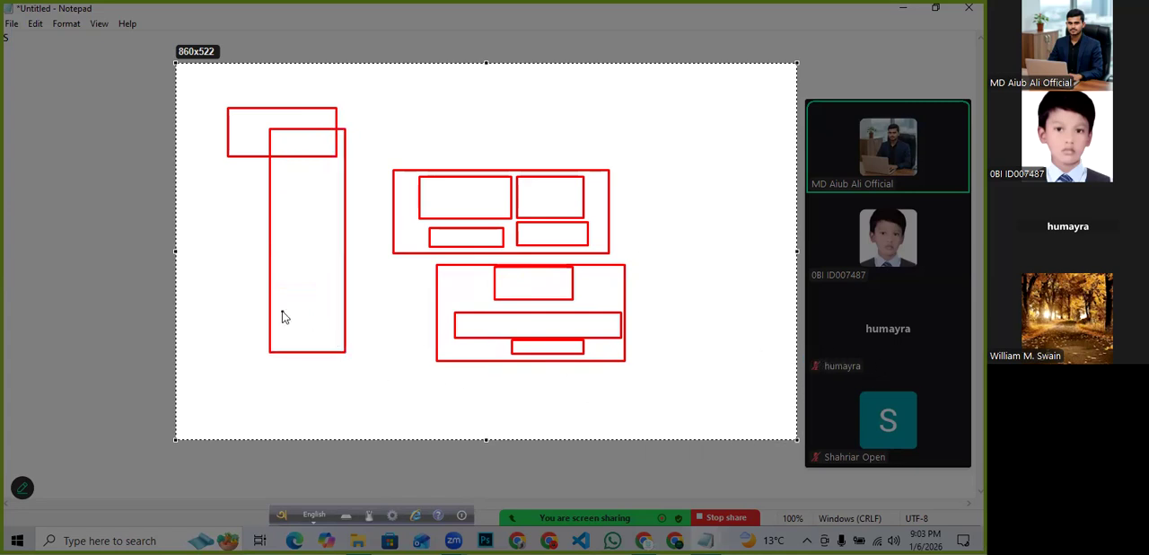
{"action": "left_click_drag", "start_coordinate": [366, 326], "coordinate": [449, 331]}
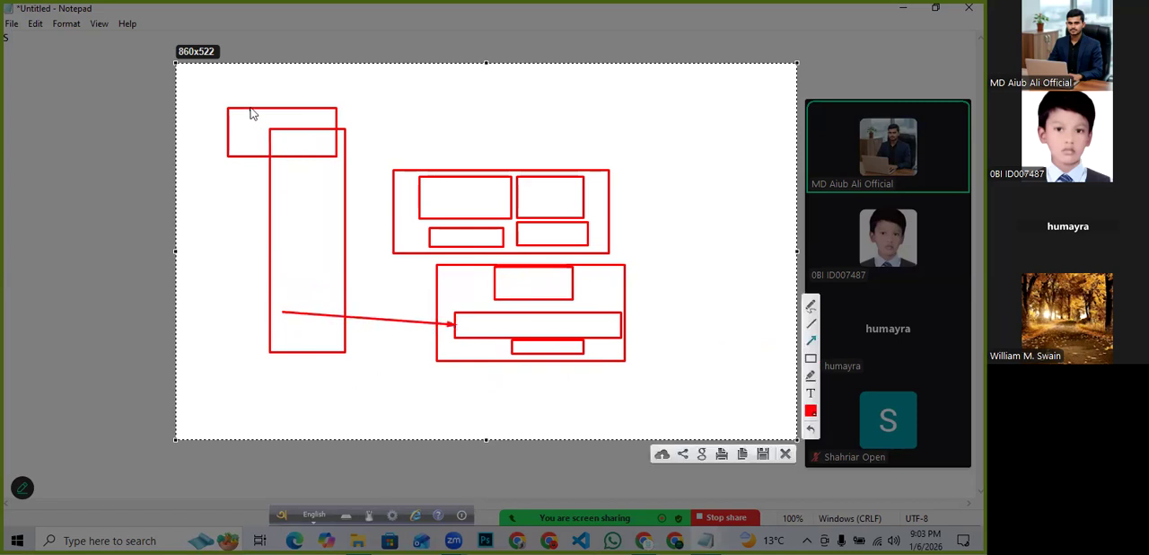
{"action": "left_click_drag", "start_coordinate": [252, 90], "coordinate": [302, 137]}
{"action": "mouse_move", "coordinate": [384, 100]}
{"action": "left_mouse_down"}
{"action": "mouse_move", "coordinate": [482, 128]}
{"action": "mouse_move", "coordinate": [400, 134]}
{"action": "left_mouse_up"}
- Draw a thin bar above the central rectangle and a cluster of rectangles at lower right, then close the capture
{"action": "left_click", "coordinate": [811, 361]}
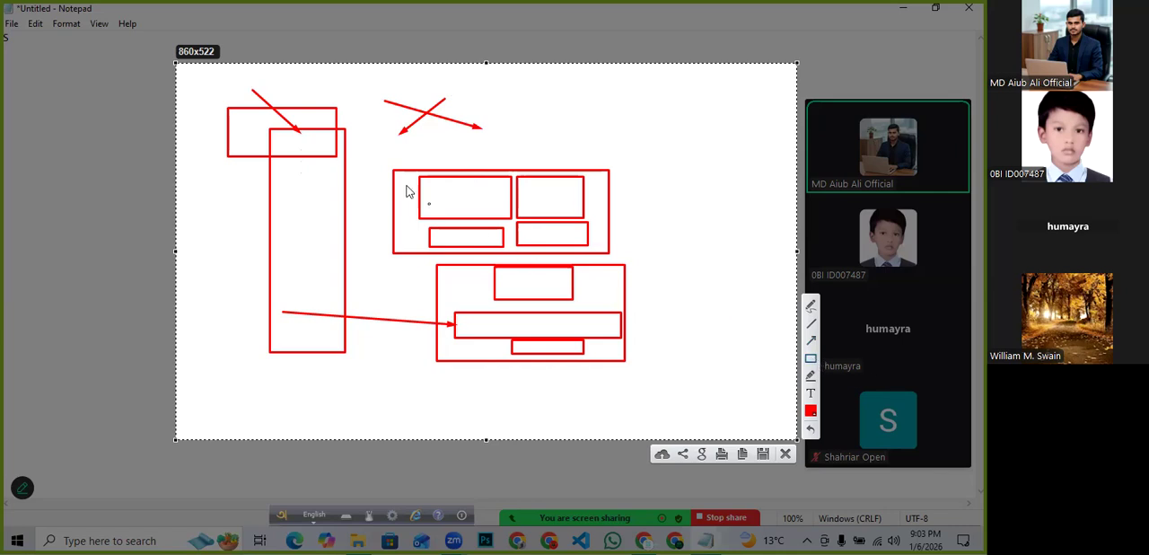
{"action": "left_click_drag", "start_coordinate": [382, 145], "coordinate": [510, 155]}
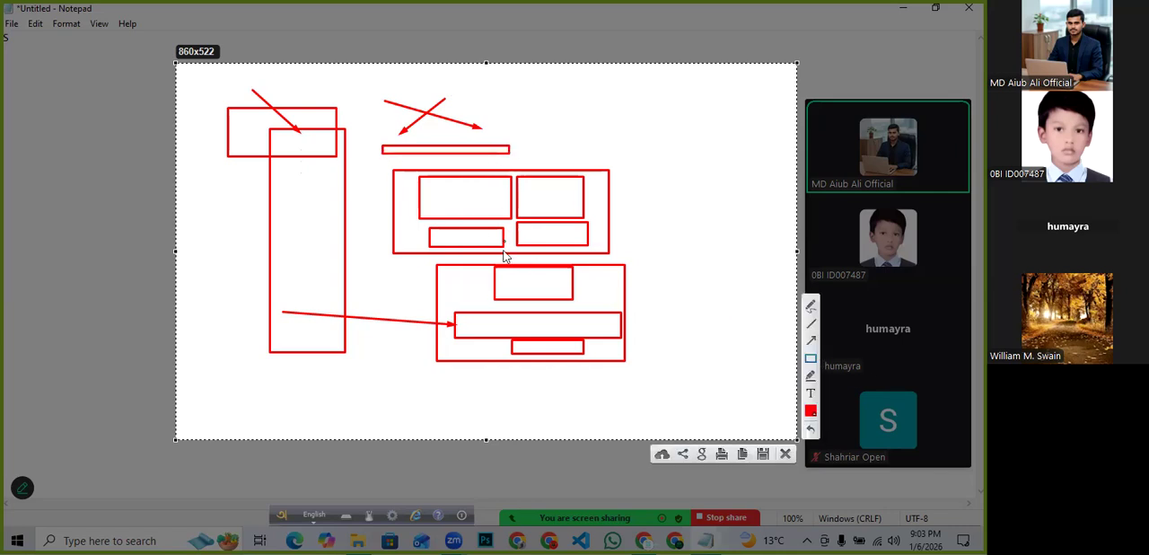
{"action": "mouse_move", "coordinate": [439, 279]}
{"action": "left_mouse_down"}
{"action": "mouse_move", "coordinate": [618, 327]}
{"action": "mouse_move", "coordinate": [703, 324]}
{"action": "mouse_move", "coordinate": [748, 356]}
{"action": "left_mouse_up"}
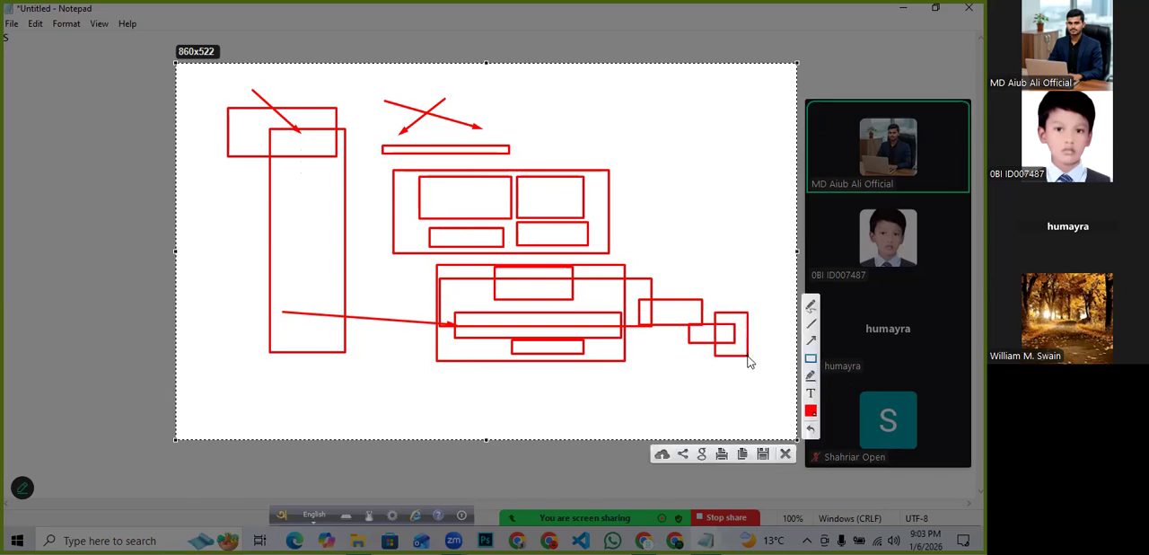
{"action": "left_click", "coordinate": [786, 455]}
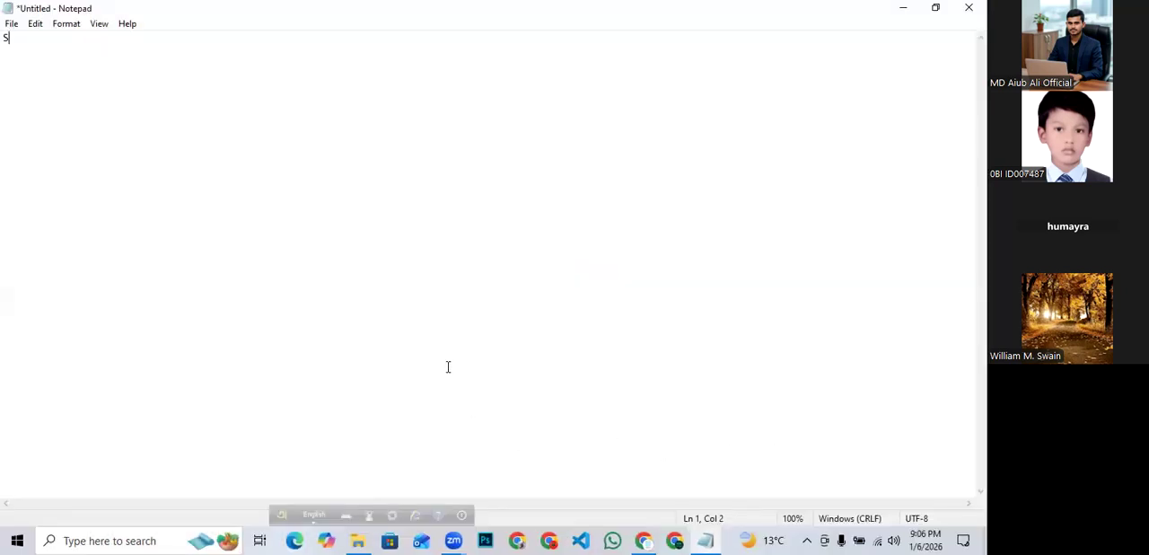
- Return to Notepad, capture an 875x507 region and draw a large outer frame rectangle inside it
{"action": "left_click", "coordinate": [903, 9]}
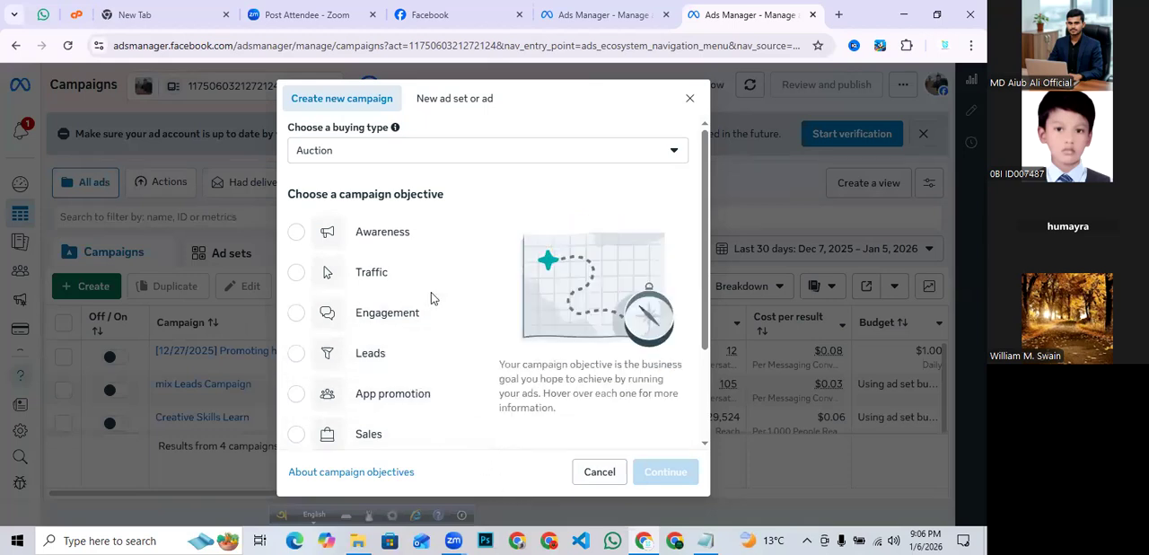
{"action": "left_click", "coordinate": [703, 539]}
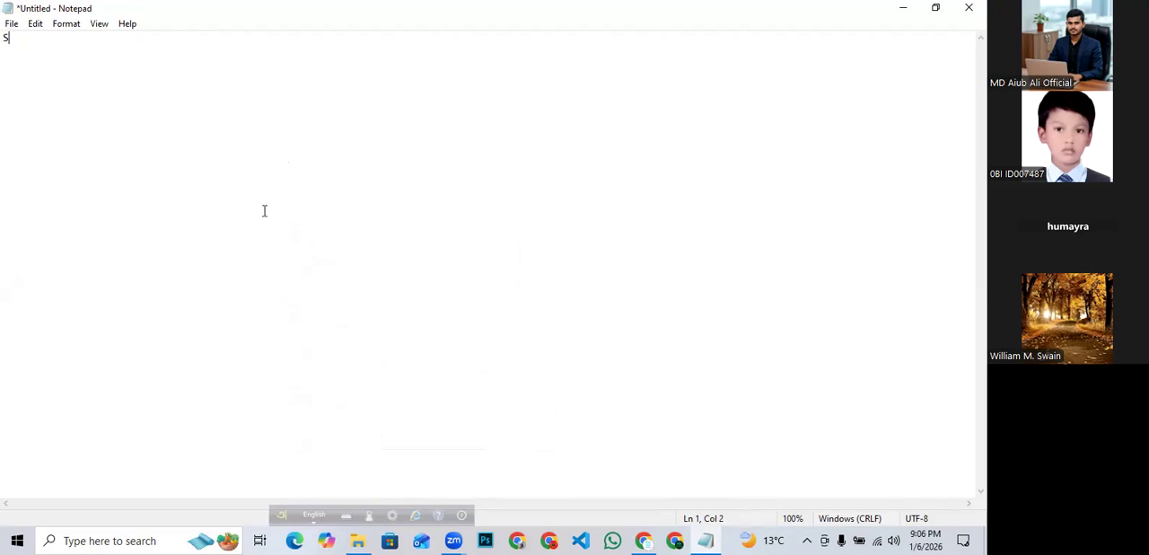
{"action": "key", "text": "Print"}
{"action": "left_click_drag", "start_coordinate": [150, 71], "coordinate": [799, 446]}
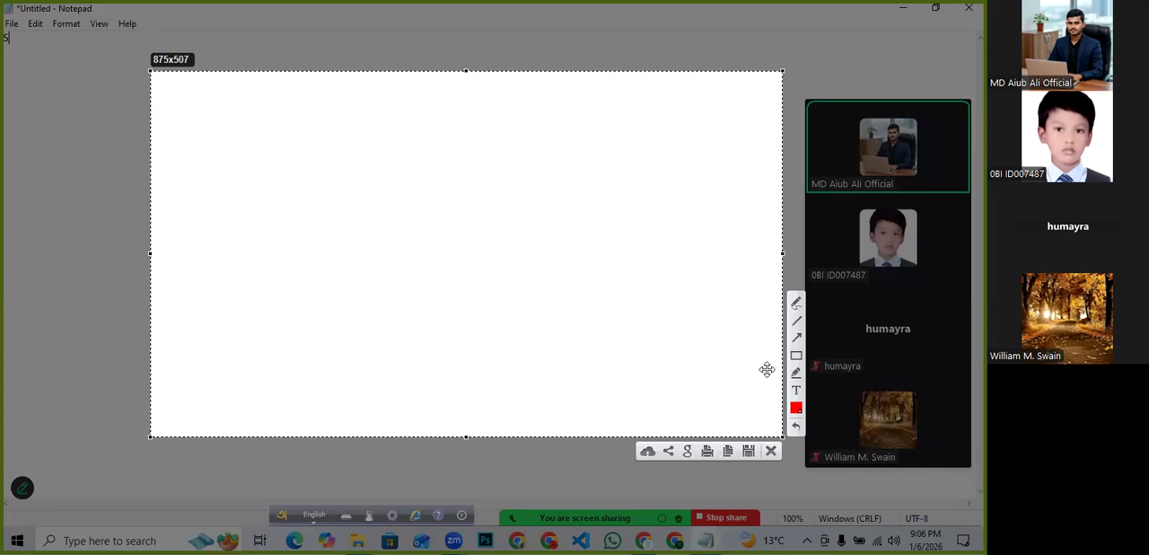
{"action": "left_click", "coordinate": [795, 355]}
{"action": "mouse_move", "coordinate": [187, 82]}
{"action": "left_mouse_down"}
{"action": "mouse_move", "coordinate": [218, 200]}
{"action": "mouse_move", "coordinate": [393, 374]}
{"action": "mouse_move", "coordinate": [771, 435]}
{"action": "mouse_move", "coordinate": [746, 432]}
{"action": "left_mouse_up"}
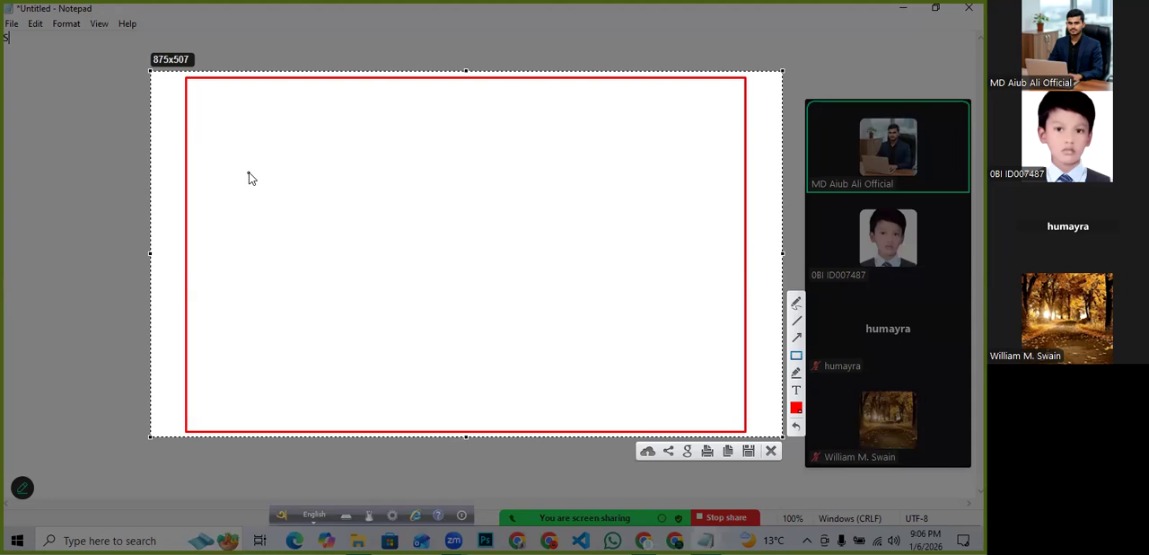
- Draw three header rectangles in a row across the top of the frame
{"action": "mouse_move", "coordinate": [241, 125]}
{"action": "left_mouse_down"}
{"action": "mouse_move", "coordinate": [341, 140]}
{"action": "mouse_move", "coordinate": [393, 165]}
{"action": "left_mouse_up"}
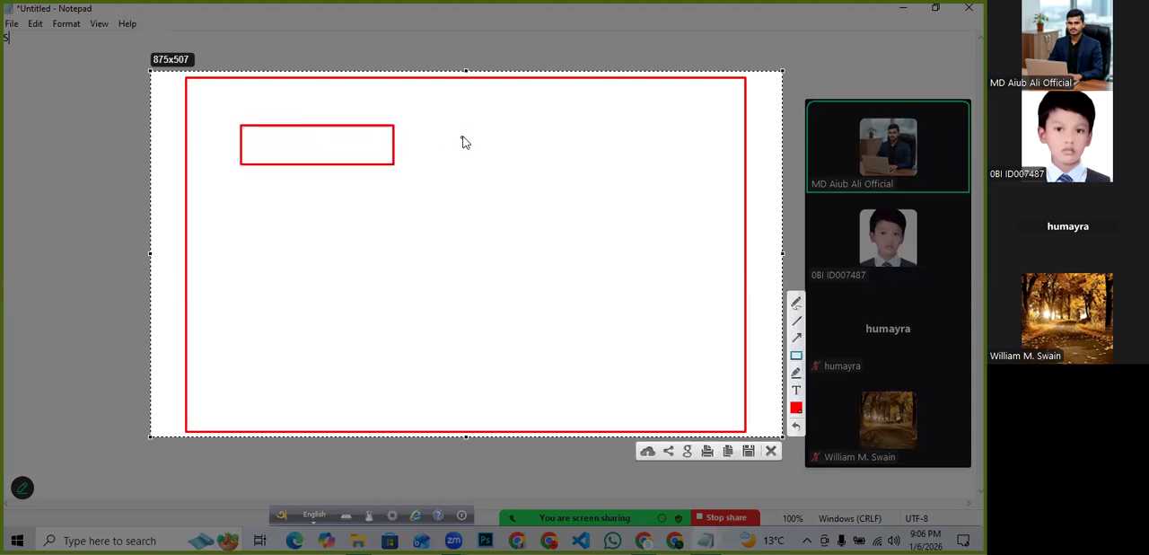
{"action": "mouse_move", "coordinate": [429, 123]}
{"action": "left_mouse_down"}
{"action": "mouse_move", "coordinate": [447, 156]}
{"action": "mouse_move", "coordinate": [508, 185]}
{"action": "mouse_move", "coordinate": [561, 168]}
{"action": "left_mouse_up"}
{"action": "mouse_move", "coordinate": [613, 120]}
{"action": "left_mouse_down"}
{"action": "mouse_move", "coordinate": [693, 171]}
{"action": "mouse_move", "coordinate": [733, 180]}
{"action": "mouse_move", "coordinate": [745, 159]}
{"action": "mouse_move", "coordinate": [742, 168]}
{"action": "left_mouse_up"}
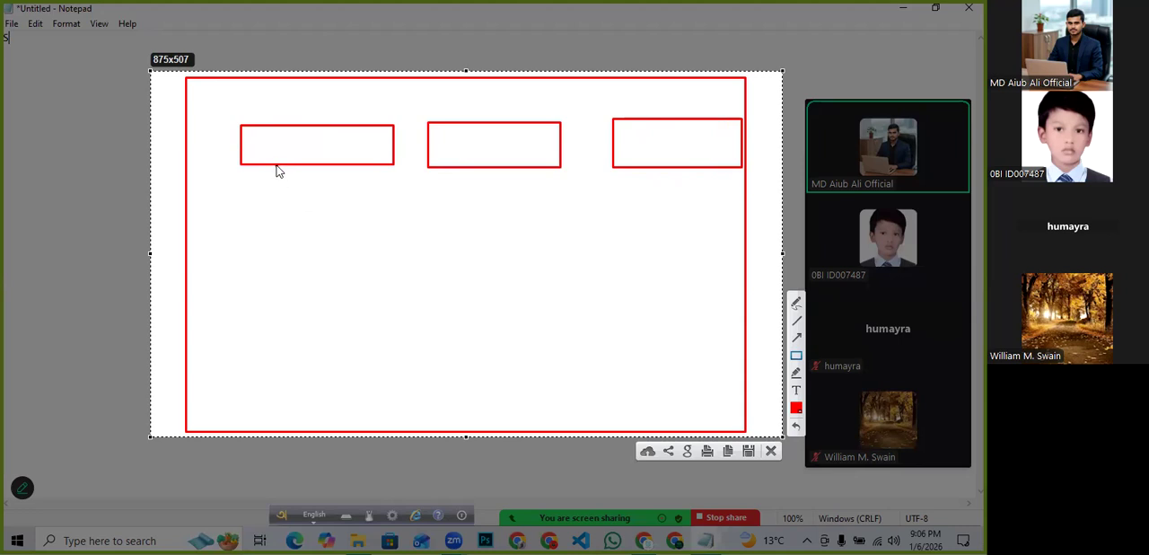
- Draw a tall column rectangle below each header, then close the capture
{"action": "mouse_move", "coordinate": [277, 167]}
{"action": "left_mouse_down"}
{"action": "mouse_move", "coordinate": [320, 241]}
{"action": "mouse_move", "coordinate": [348, 339]}
{"action": "left_mouse_up"}
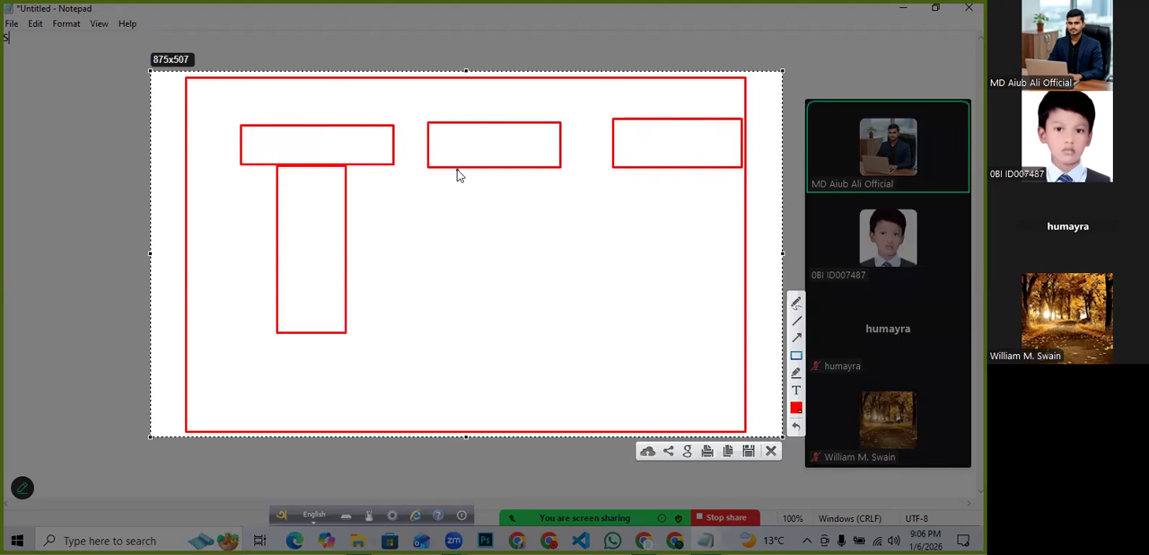
{"action": "mouse_move", "coordinate": [456, 169]}
{"action": "left_mouse_down"}
{"action": "mouse_move", "coordinate": [487, 267]}
{"action": "mouse_move", "coordinate": [529, 310]}
{"action": "mouse_move", "coordinate": [501, 328]}
{"action": "left_mouse_up"}
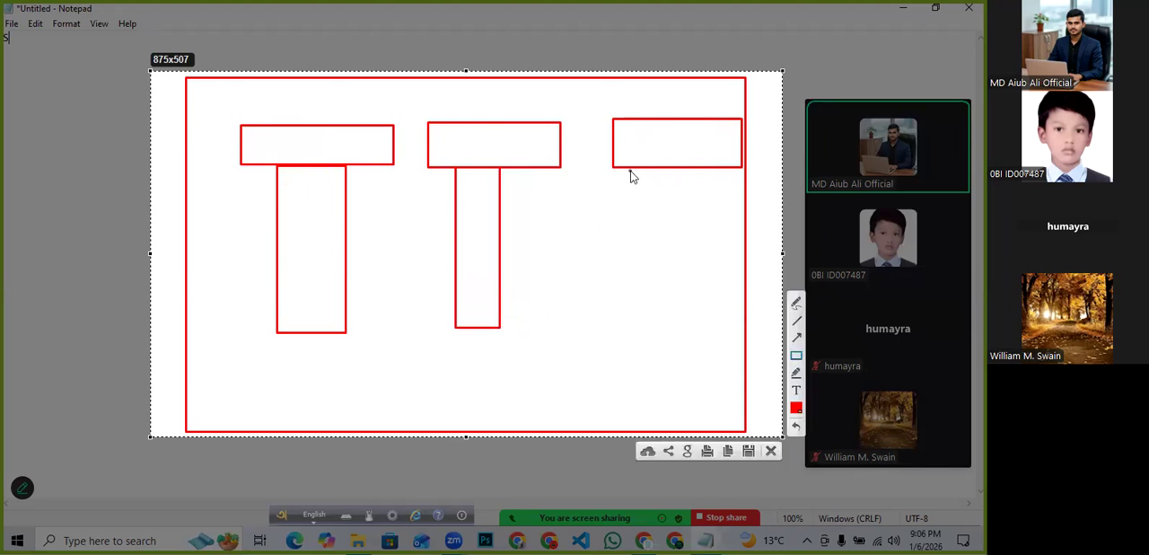
{"action": "left_click_drag", "start_coordinate": [630, 168], "coordinate": [646, 186]}
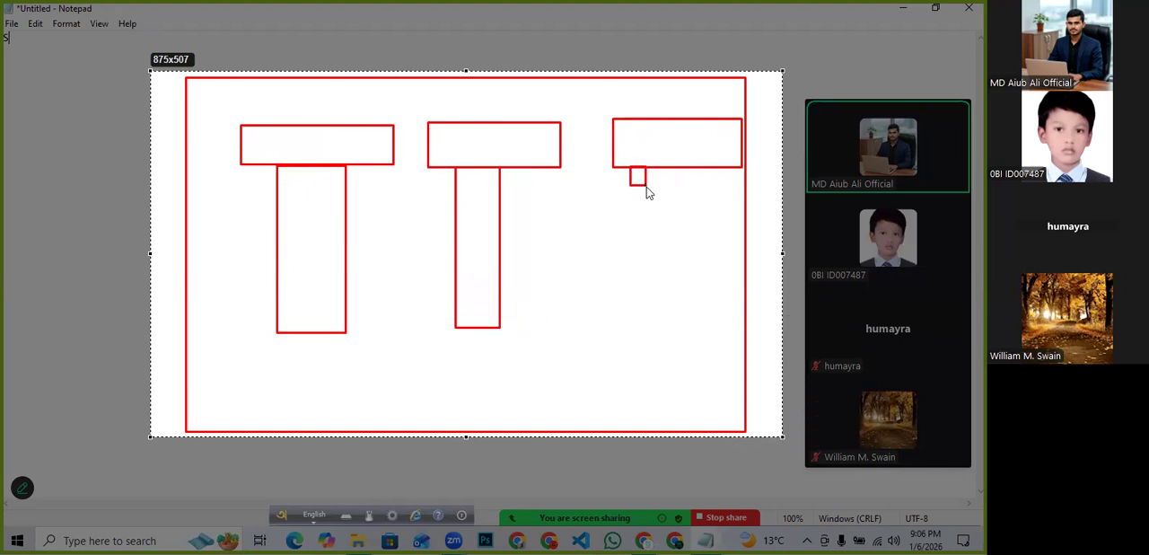
{"action": "left_click_drag", "start_coordinate": [658, 240], "coordinate": [725, 335]}
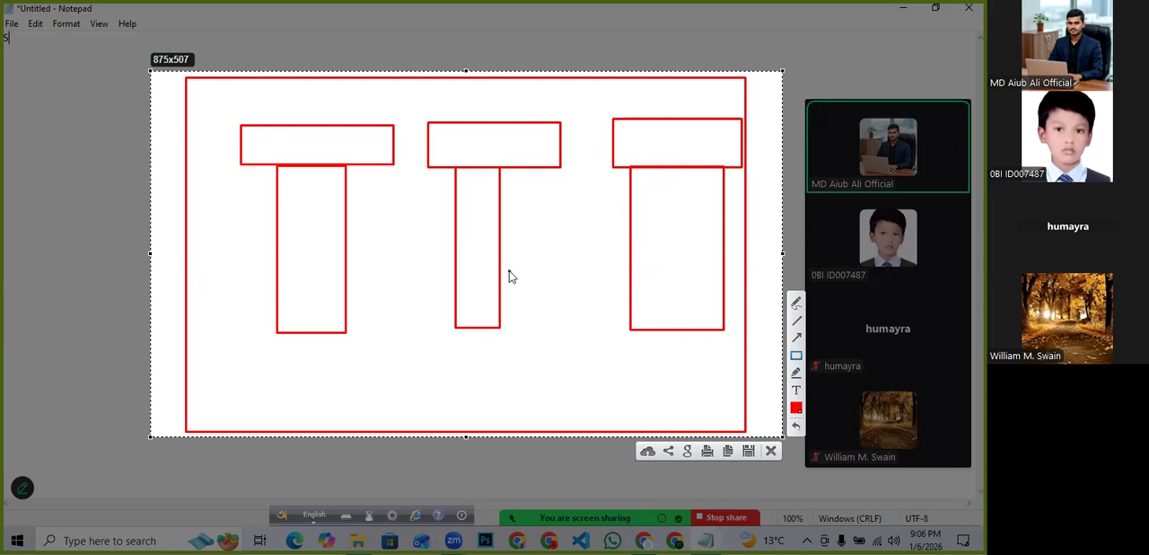
{"action": "left_click", "coordinate": [772, 450]}
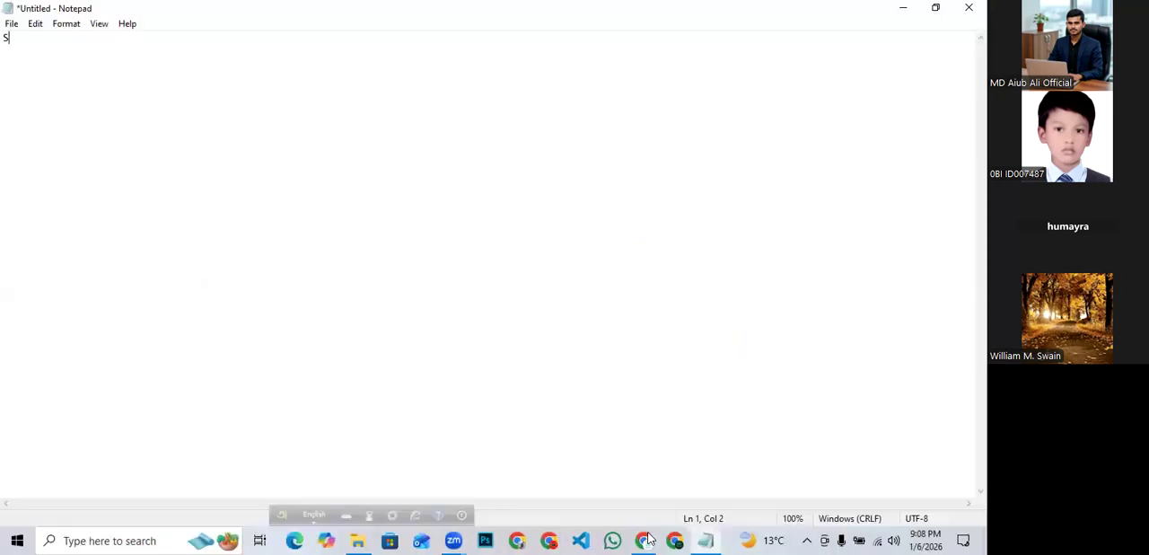
- View the campaign creation dialog in the browser, then return to Notepad
{"action": "left_click", "coordinate": [647, 539]}
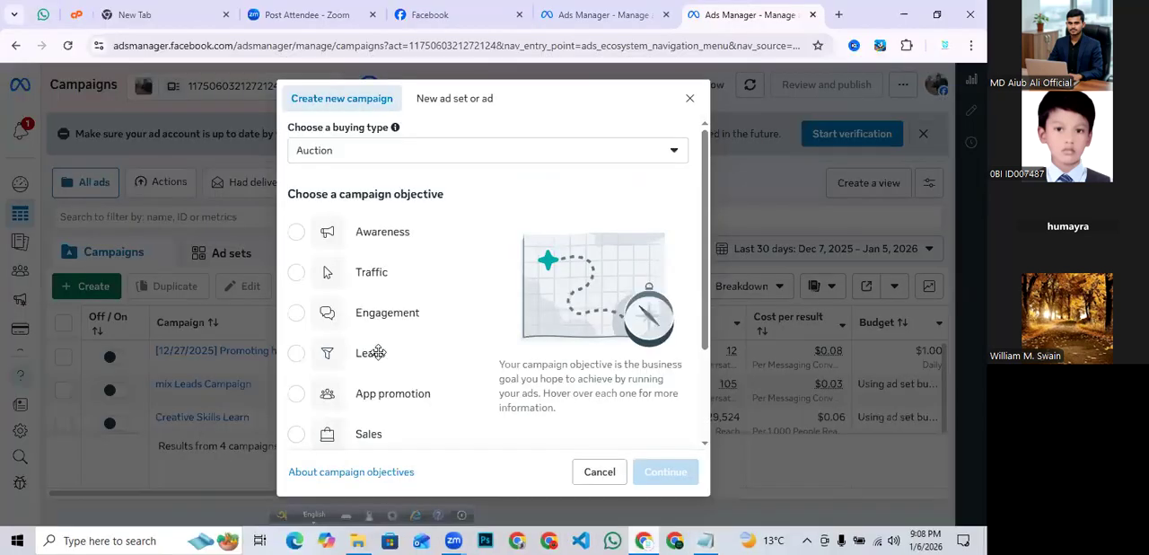
{"action": "mouse_move", "coordinate": [325, 372]}
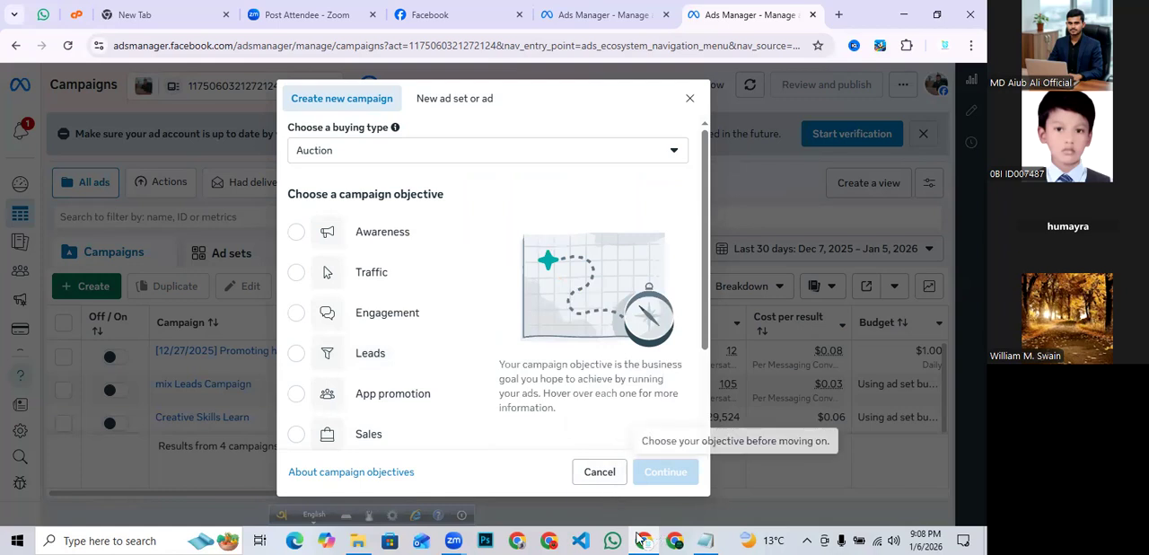
{"action": "left_click", "coordinate": [705, 539]}
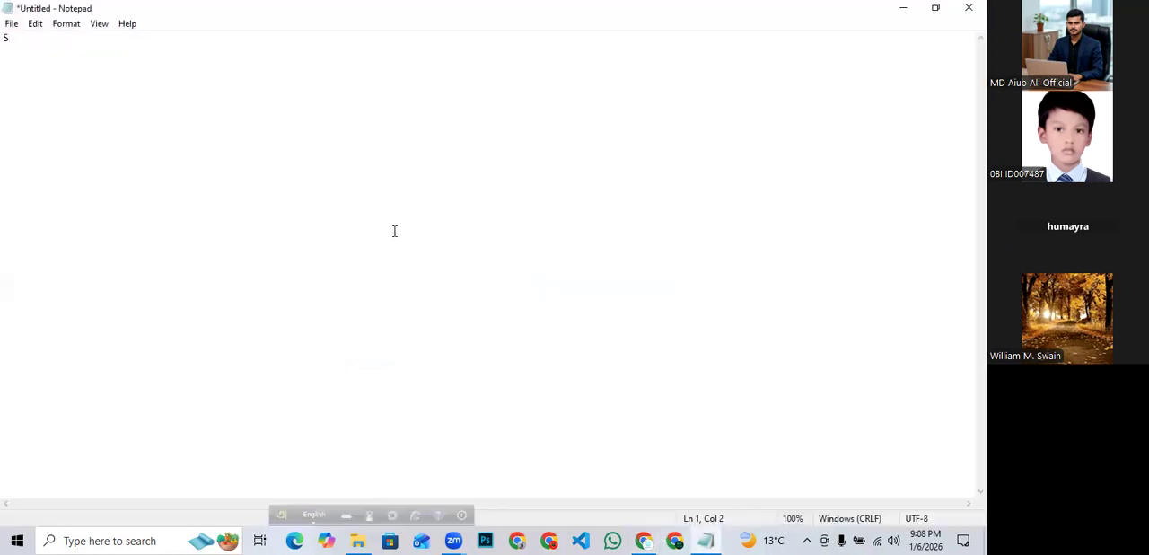
- Capture an 873x533 region of Notepad and draw two wide horizontal bars near its top
{"action": "key", "text": "Print"}
{"action": "mouse_move", "coordinate": [157, 77]}
{"action": "left_mouse_down"}
{"action": "mouse_move", "coordinate": [225, 134]}
{"action": "mouse_move", "coordinate": [611, 341]}
{"action": "mouse_move", "coordinate": [790, 462]}
{"action": "left_mouse_up"}
{"action": "left_click", "coordinate": [802, 381]}
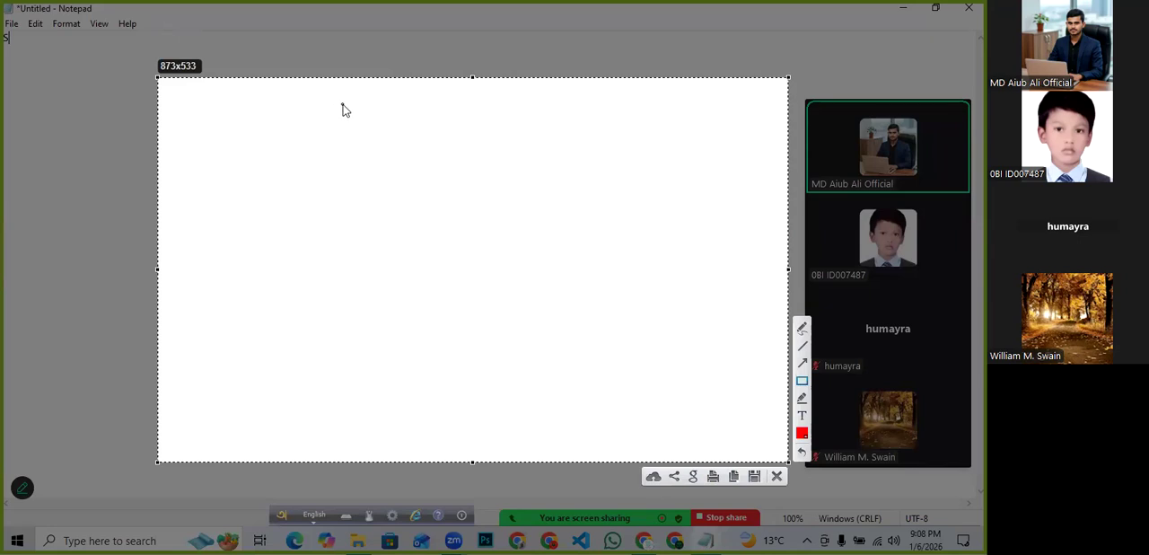
{"action": "left_click_drag", "start_coordinate": [288, 106], "coordinate": [719, 136]}
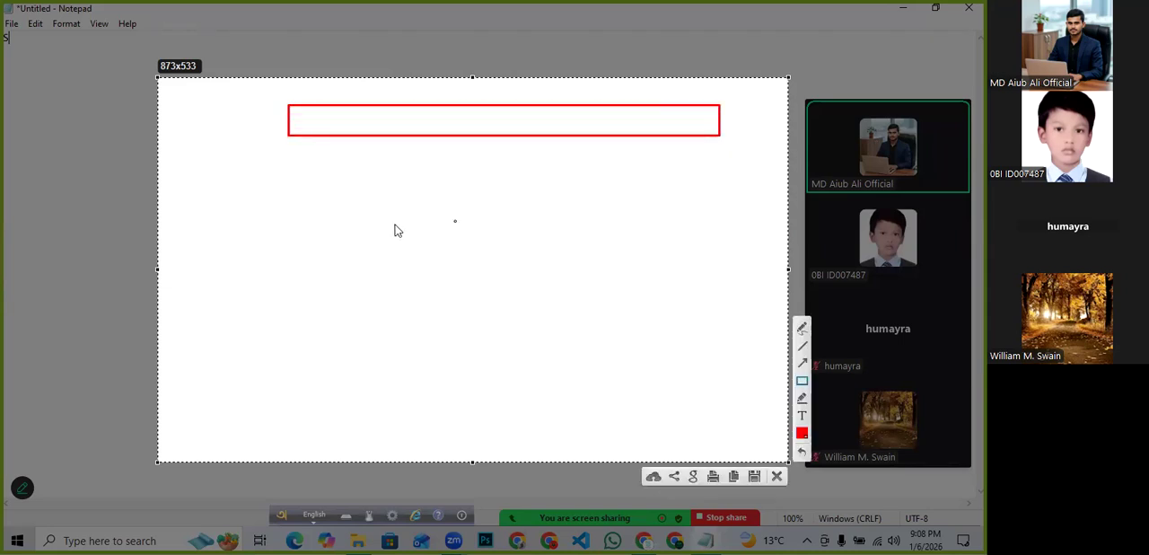
{"action": "mouse_move", "coordinate": [326, 172]}
{"action": "left_mouse_down"}
{"action": "mouse_move", "coordinate": [498, 192]}
{"action": "mouse_move", "coordinate": [686, 235]}
{"action": "mouse_move", "coordinate": [681, 198]}
{"action": "left_mouse_up"}
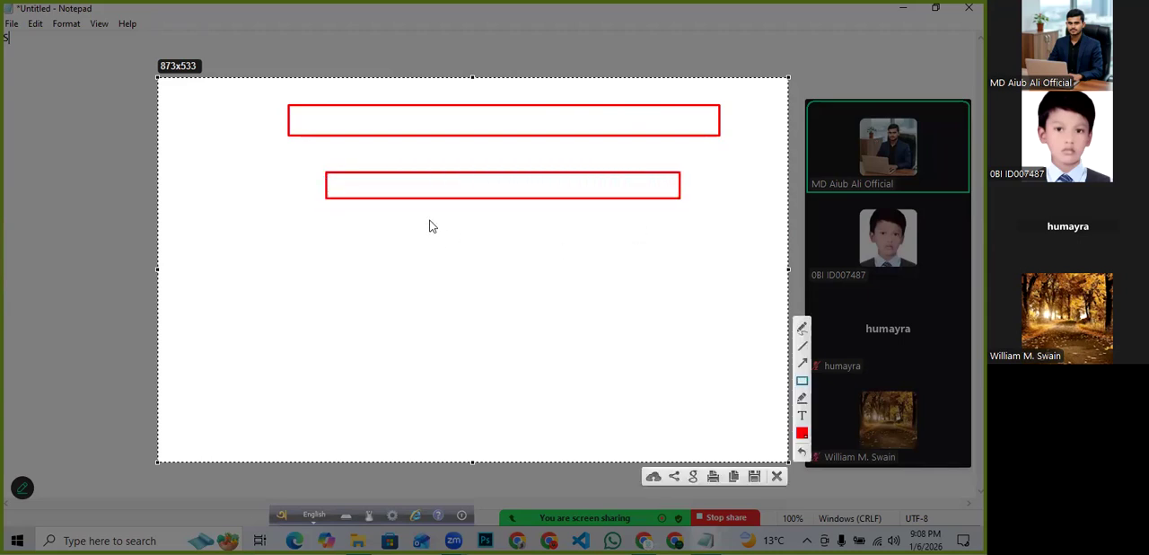
- Draw a box below the second bar with three small rectangles inside and pointer lines leading to them
{"action": "mouse_move", "coordinate": [381, 198]}
{"action": "left_mouse_down"}
{"action": "mouse_move", "coordinate": [398, 263]}
{"action": "mouse_move", "coordinate": [480, 302]}
{"action": "left_mouse_up"}
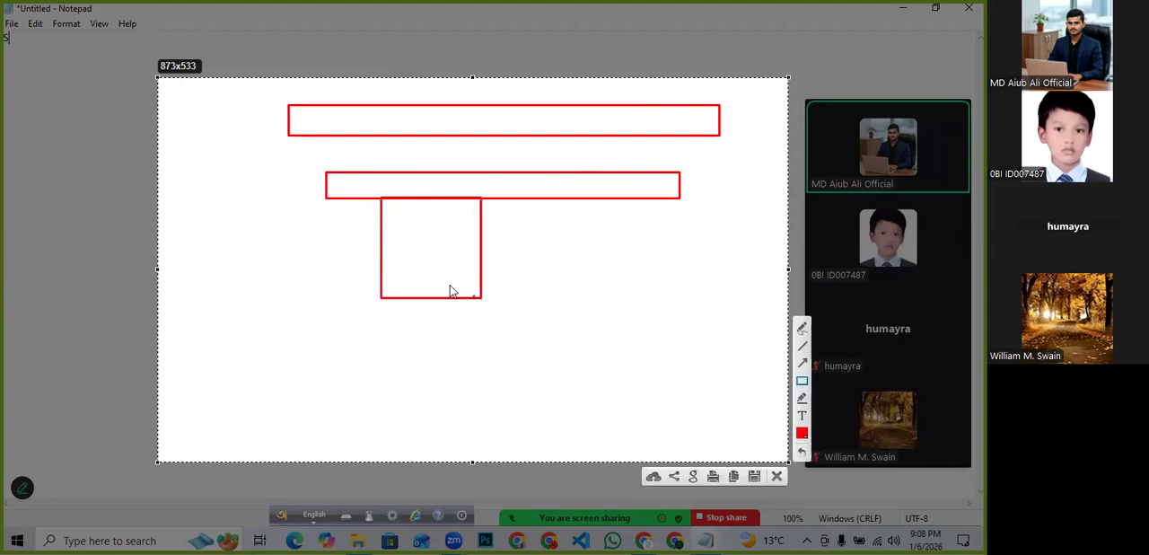
{"action": "mouse_move", "coordinate": [391, 214]}
{"action": "left_mouse_down"}
{"action": "mouse_move", "coordinate": [438, 226]}
{"action": "mouse_move", "coordinate": [449, 249]}
{"action": "mouse_move", "coordinate": [418, 268]}
{"action": "mouse_move", "coordinate": [442, 274]}
{"action": "left_mouse_up"}
{"action": "left_click", "coordinate": [400, 260]}
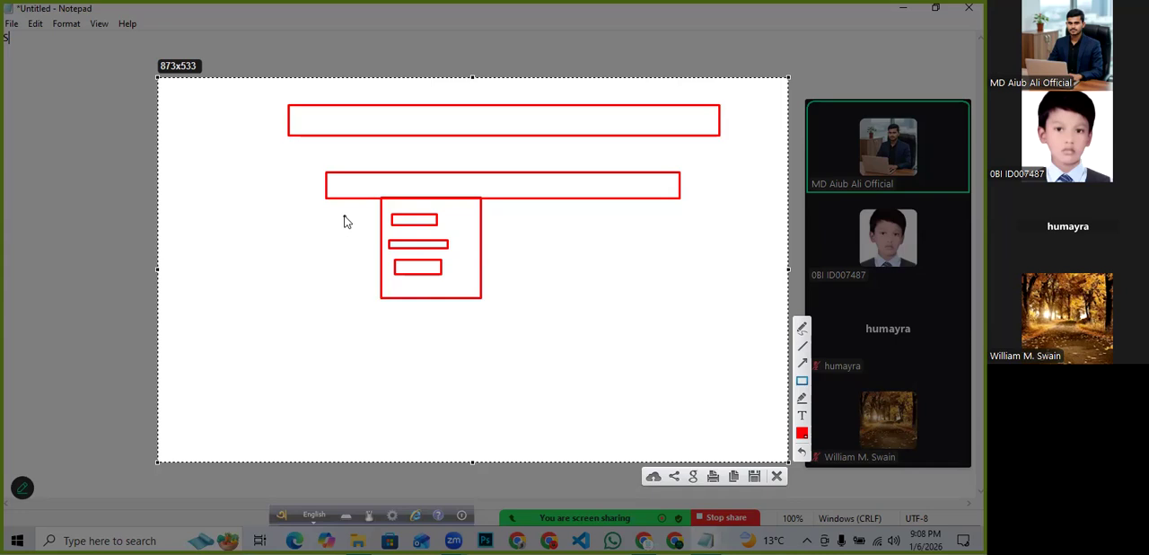
{"action": "left_click_drag", "start_coordinate": [329, 217], "coordinate": [393, 217]}
{"action": "left_click_drag", "start_coordinate": [331, 245], "coordinate": [393, 244]}
{"action": "left_click_drag", "start_coordinate": [336, 266], "coordinate": [401, 273]}
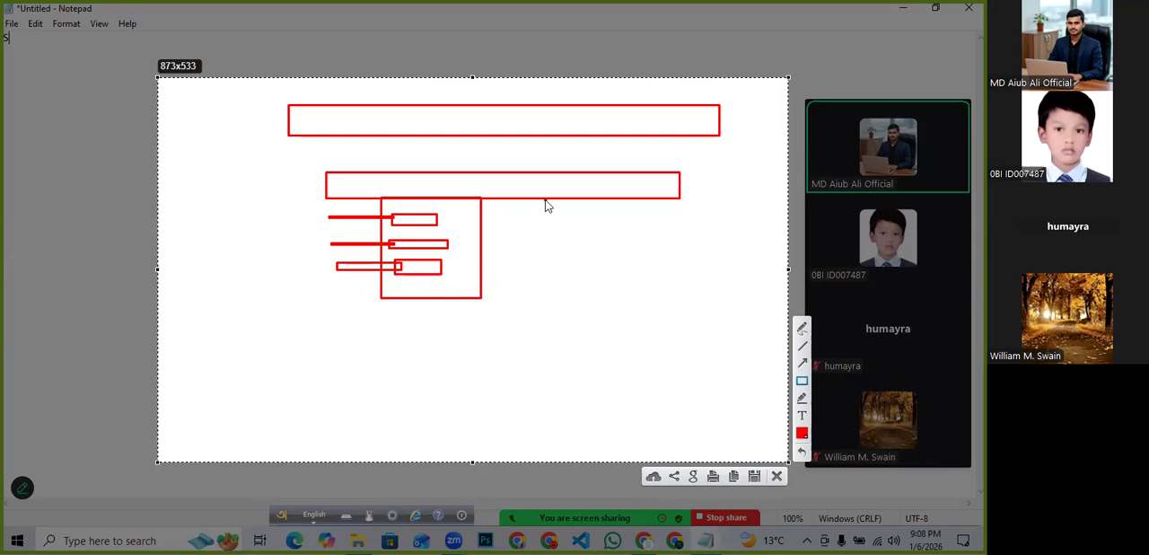
- Draw another box to the right below the bar with two smaller rectangles inside
{"action": "mouse_move", "coordinate": [545, 200]}
{"action": "left_mouse_down"}
{"action": "mouse_move", "coordinate": [605, 285]}
{"action": "mouse_move", "coordinate": [670, 297]}
{"action": "left_mouse_up"}
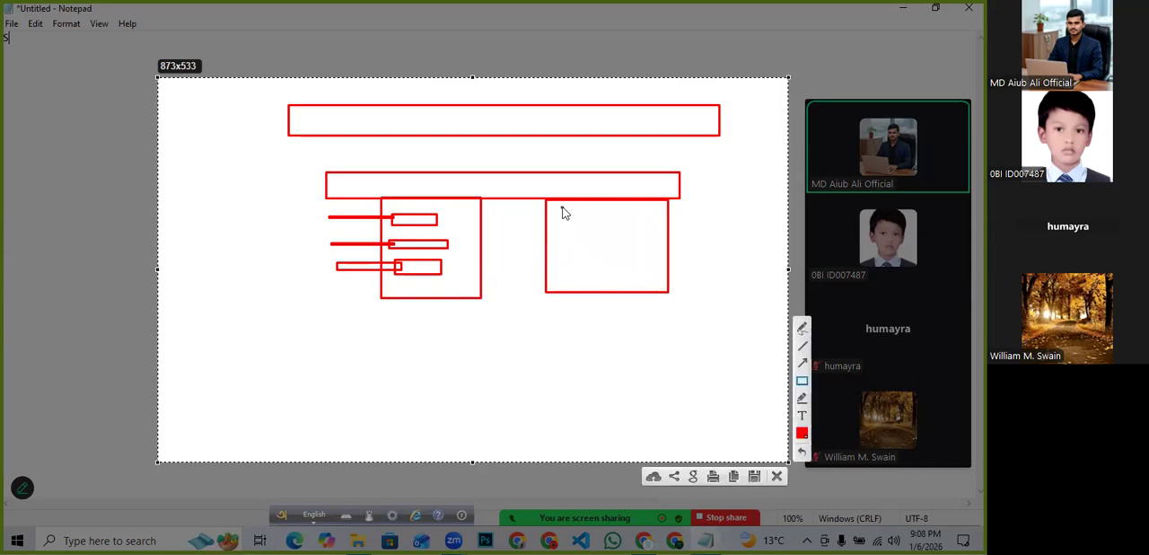
{"action": "mouse_move", "coordinate": [566, 202]}
{"action": "left_mouse_down"}
{"action": "mouse_move", "coordinate": [626, 231]}
{"action": "mouse_move", "coordinate": [669, 230]}
{"action": "left_mouse_up"}
{"action": "left_click_drag", "start_coordinate": [586, 233], "coordinate": [669, 259]}
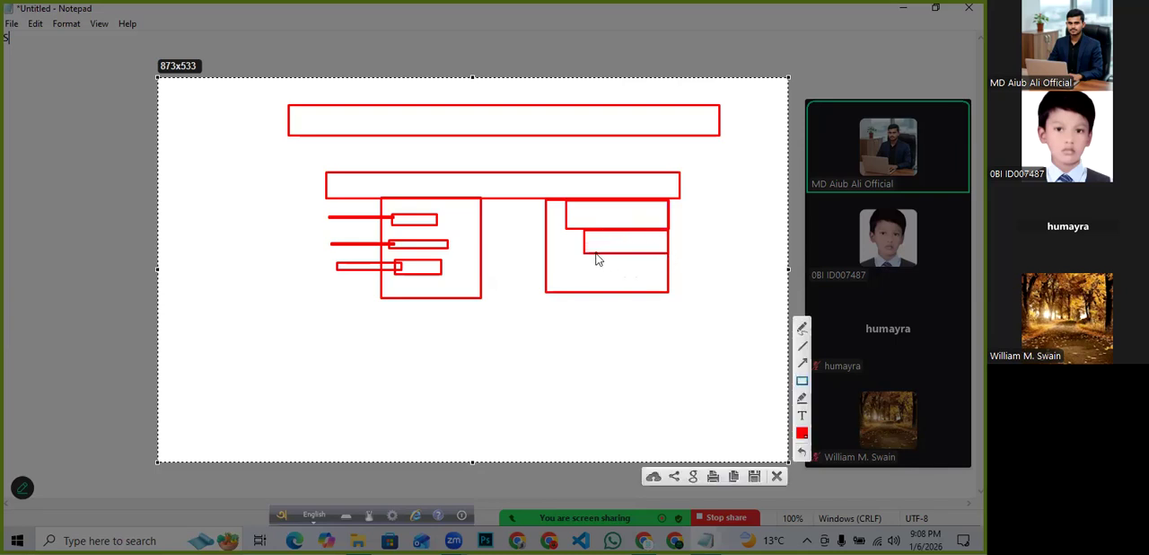
- Add a third small rectangle inside the right box, then close the annotation capture
{"action": "left_click_drag", "start_coordinate": [595, 255], "coordinate": [673, 270]}
{"action": "left_click", "coordinate": [777, 480]}
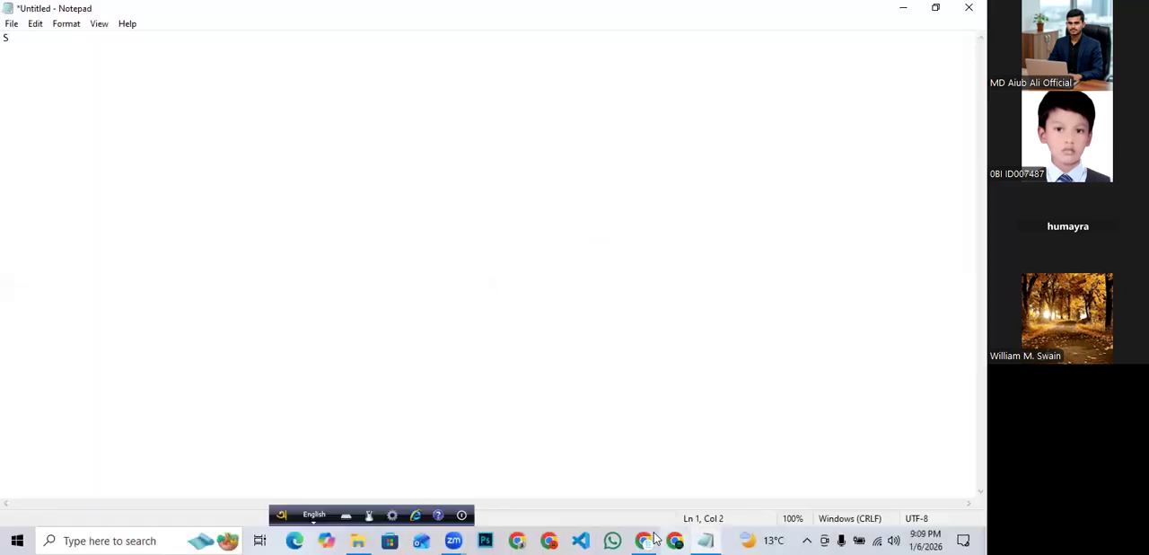
- Capture an 885x483 region of Notepad and draw a wide rectangle near its top
{"action": "mouse_move", "coordinate": [650, 539]}
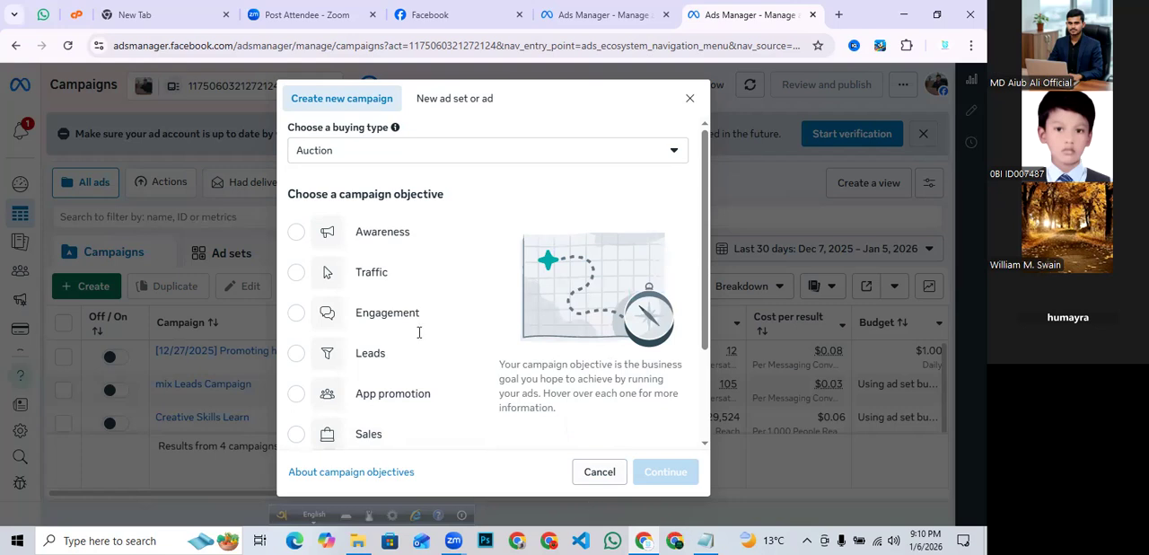
{"action": "key", "text": "alt+Tab"}
{"action": "key", "text": "Print"}
{"action": "left_click_drag", "start_coordinate": [151, 74], "coordinate": [791, 422]}
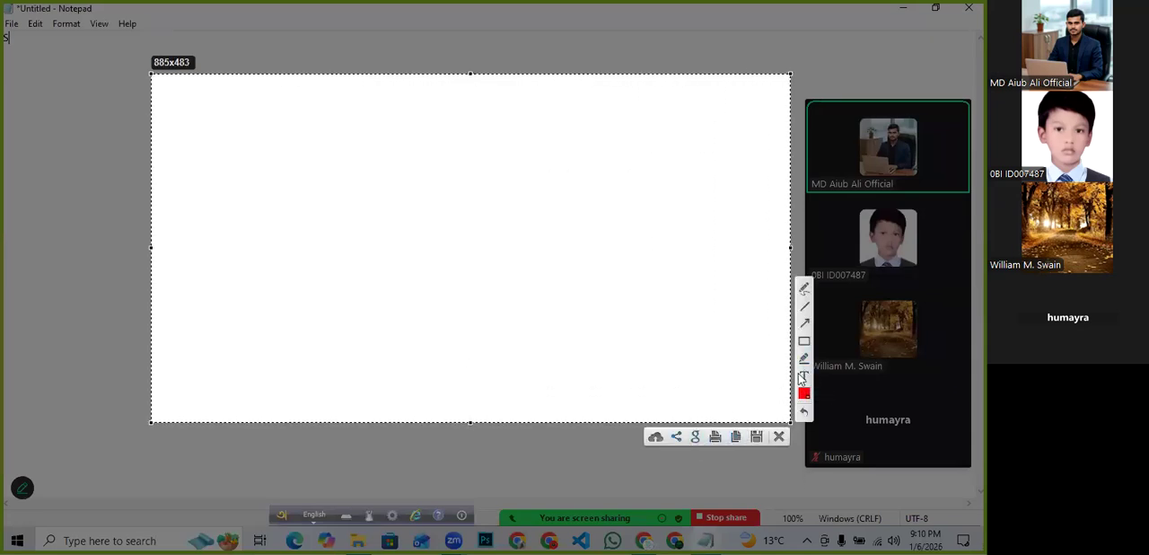
{"action": "left_click", "coordinate": [805, 341]}
{"action": "mouse_move", "coordinate": [322, 114]}
{"action": "left_mouse_down"}
{"action": "mouse_move", "coordinate": [535, 167]}
{"action": "mouse_move", "coordinate": [679, 169]}
{"action": "left_mouse_up"}
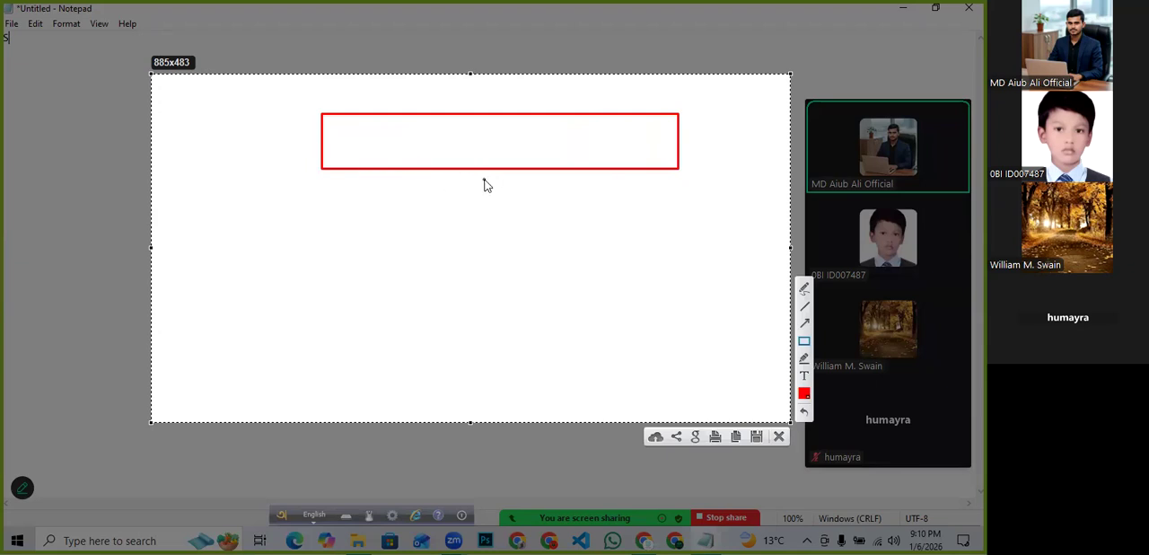
- Draw a narrower rectangle inside the top box and two progressively narrower stacked bars beneath it
{"action": "left_click_drag", "start_coordinate": [380, 126], "coordinate": [633, 152]}
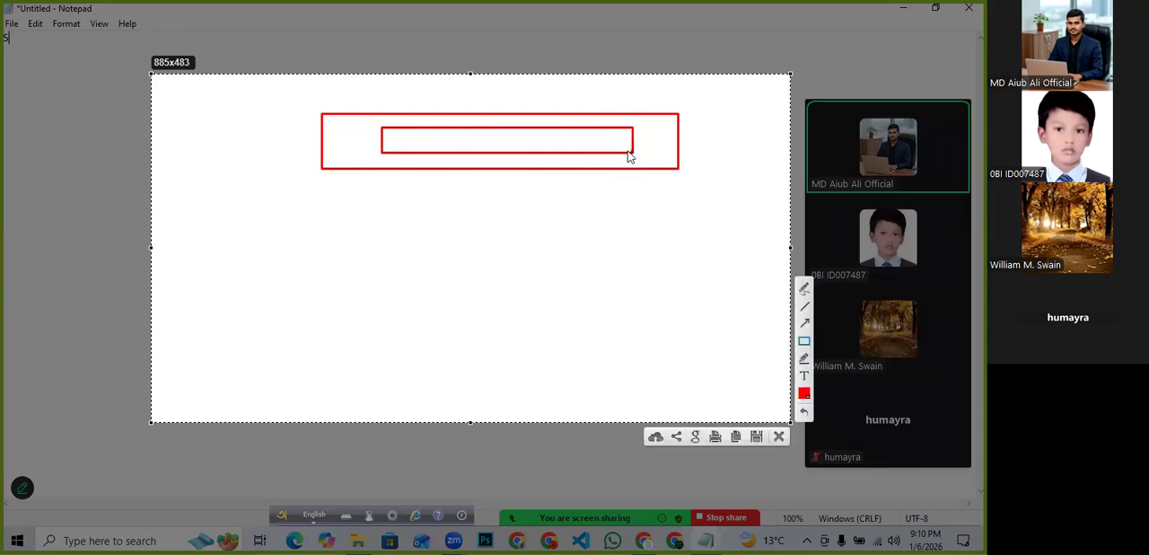
{"action": "mouse_move", "coordinate": [379, 167]}
{"action": "left_mouse_down"}
{"action": "mouse_move", "coordinate": [431, 215]}
{"action": "mouse_move", "coordinate": [570, 234]}
{"action": "mouse_move", "coordinate": [635, 226]}
{"action": "mouse_move", "coordinate": [638, 206]}
{"action": "left_mouse_up"}
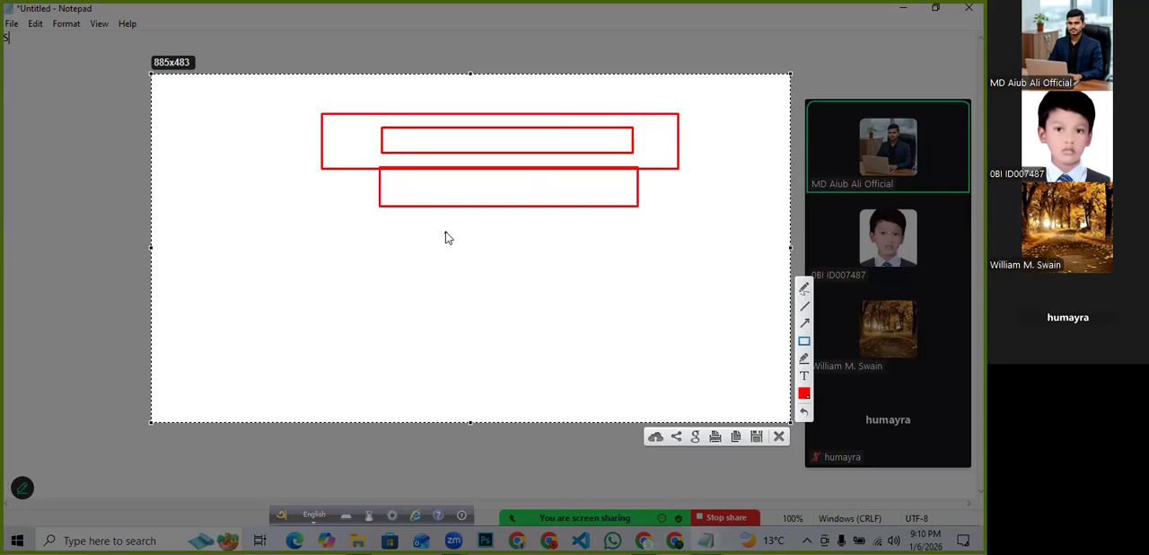
{"action": "left_click_drag", "start_coordinate": [417, 208], "coordinate": [608, 237]}
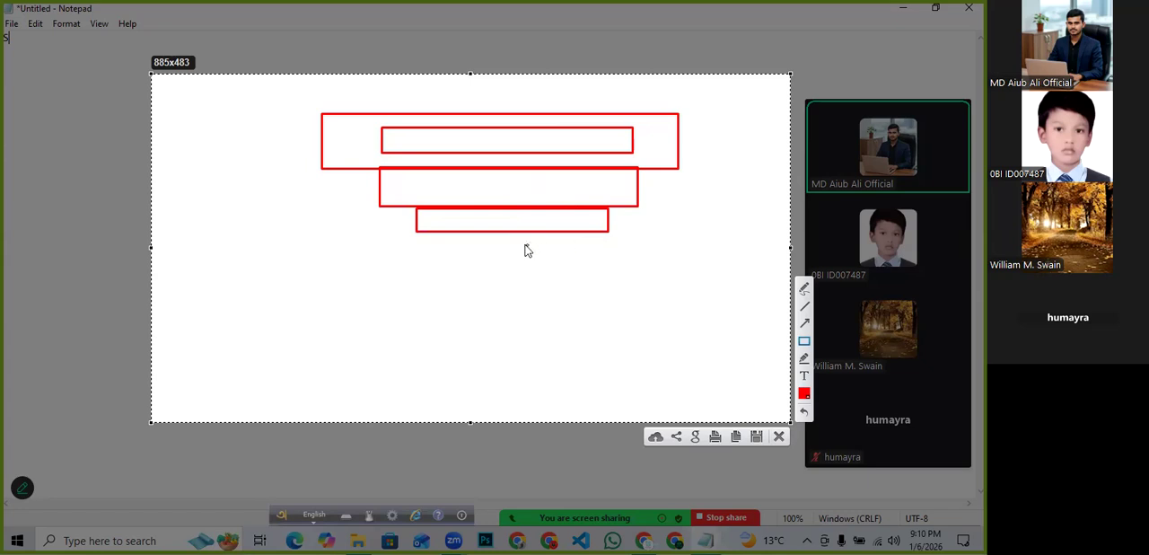
- Draw a large box at the lower left with a slightly smaller box inside it
{"action": "mouse_move", "coordinate": [483, 219]}
{"action": "left_mouse_down"}
{"action": "mouse_move", "coordinate": [371, 303]}
{"action": "mouse_move", "coordinate": [213, 339]}
{"action": "left_mouse_up"}
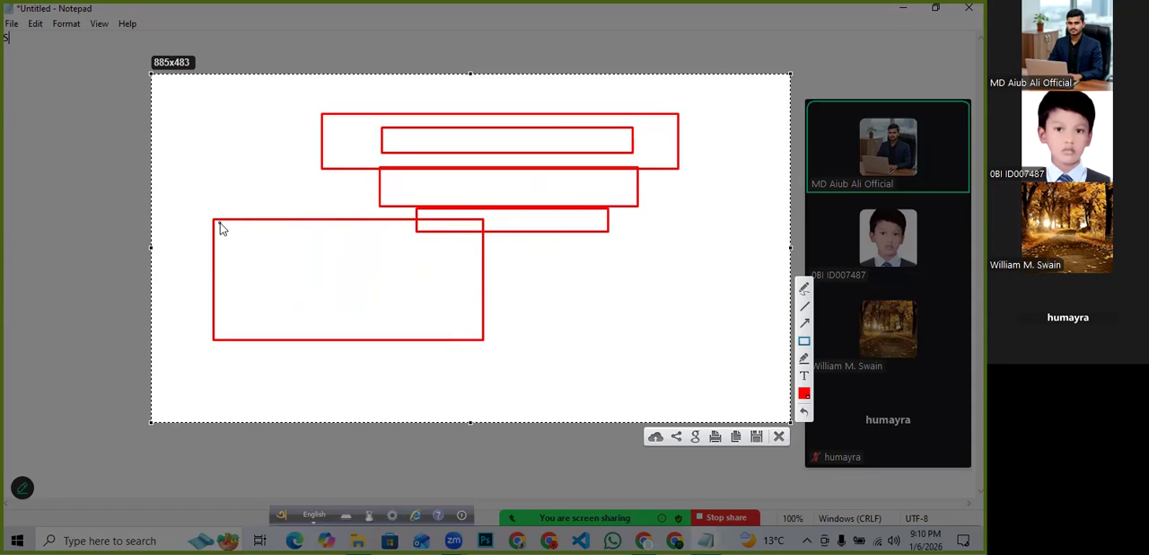
{"action": "mouse_move", "coordinate": [224, 222]}
{"action": "left_mouse_down"}
{"action": "mouse_move", "coordinate": [246, 266]}
{"action": "mouse_move", "coordinate": [386, 316]}
{"action": "mouse_move", "coordinate": [449, 316]}
{"action": "left_mouse_up"}
{"action": "left_click_drag", "start_coordinate": [457, 316], "coordinate": [471, 319]}
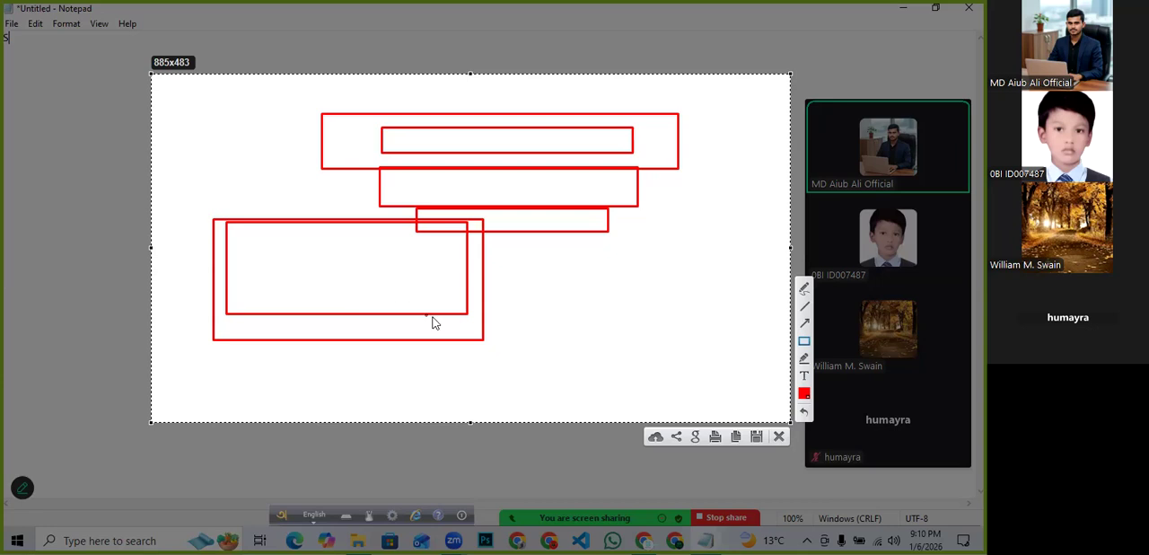
- Draw a wide box at the lower right and a tall overlapping box reaching up to the top bars
{"action": "left_click_drag", "start_coordinate": [436, 284], "coordinate": [725, 354]}
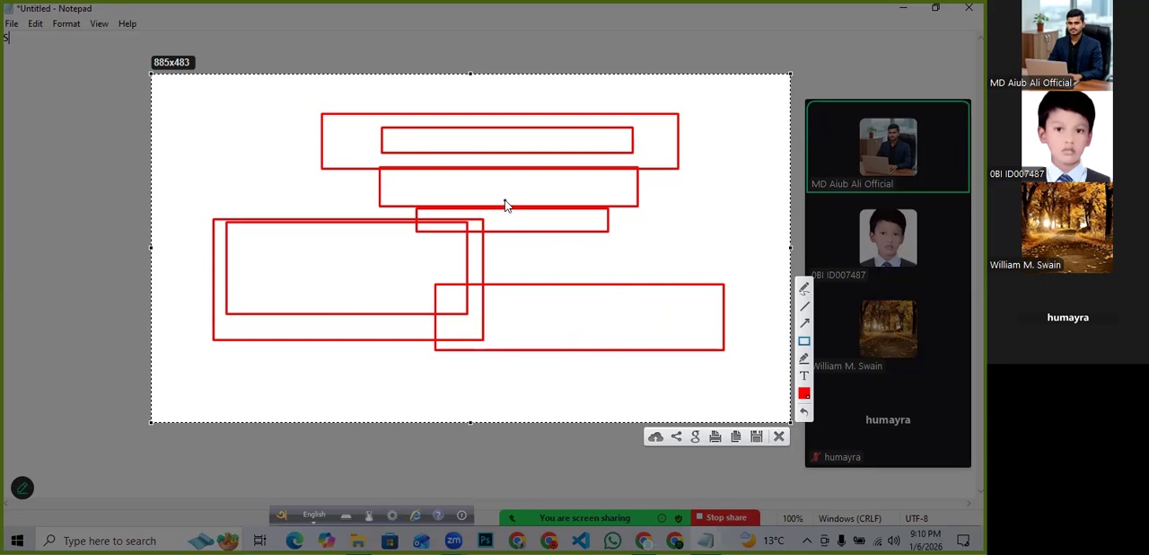
{"action": "mouse_move", "coordinate": [513, 145]}
{"action": "left_mouse_down"}
{"action": "mouse_move", "coordinate": [565, 285]}
{"action": "mouse_move", "coordinate": [638, 326]}
{"action": "mouse_move", "coordinate": [701, 332]}
{"action": "left_mouse_up"}
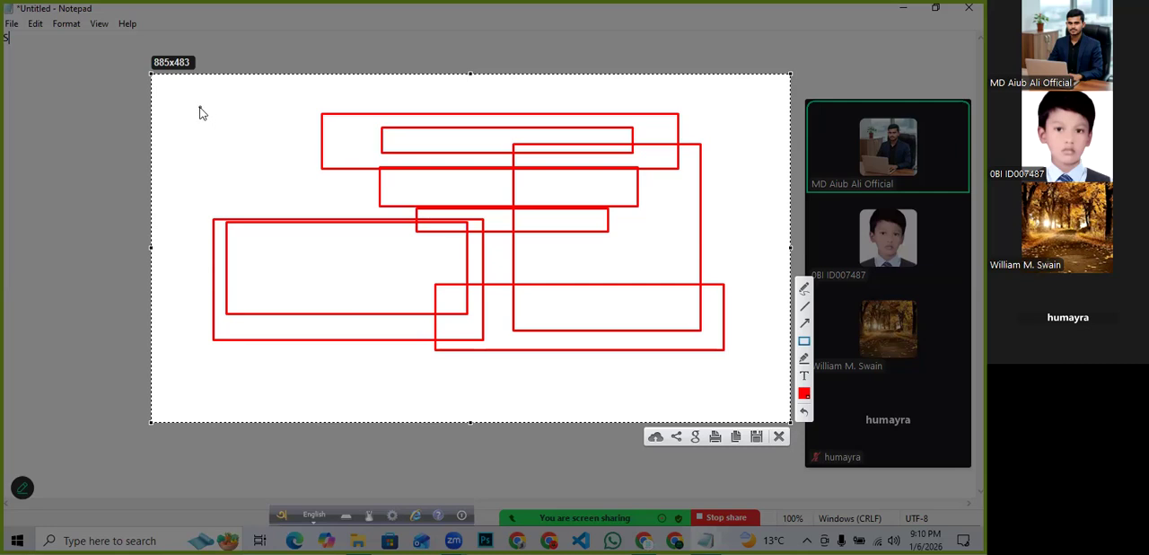
{"action": "mouse_move", "coordinate": [200, 109]}
{"action": "left_mouse_down"}
{"action": "mouse_move", "coordinate": [310, 200]}
{"action": "mouse_move", "coordinate": [313, 217]}
{"action": "left_mouse_up"}
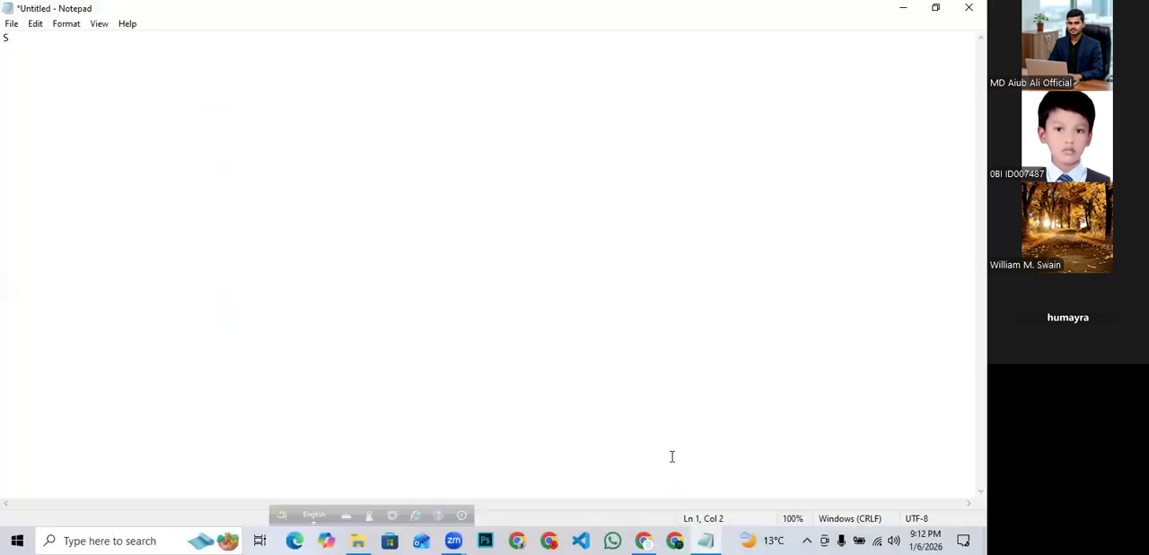
- Create a new campaign with the Awareness objective
{"action": "left_click", "coordinate": [898, 9]}
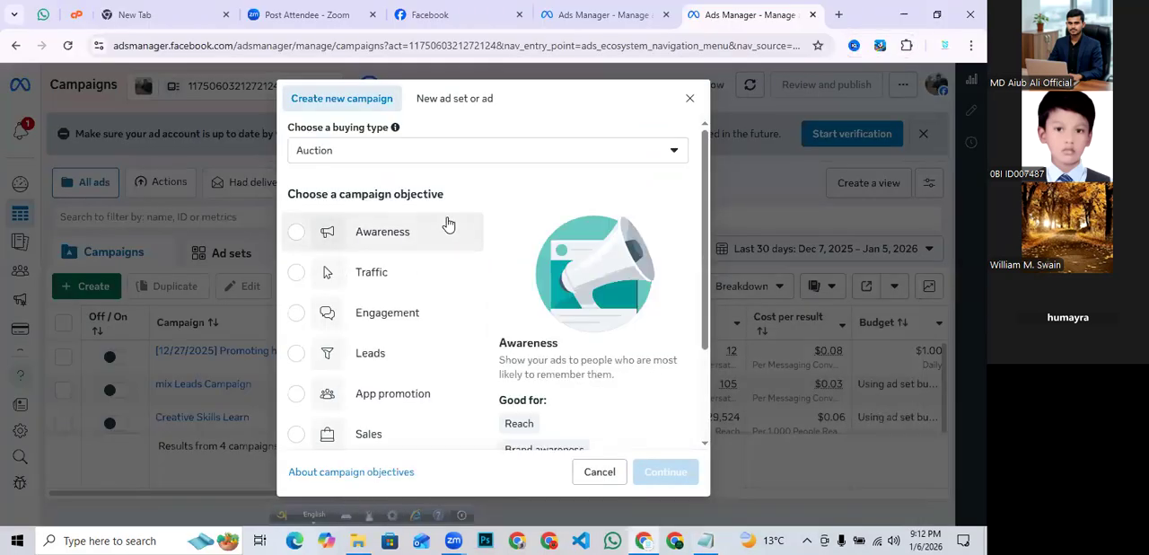
{"action": "left_click", "coordinate": [296, 233]}
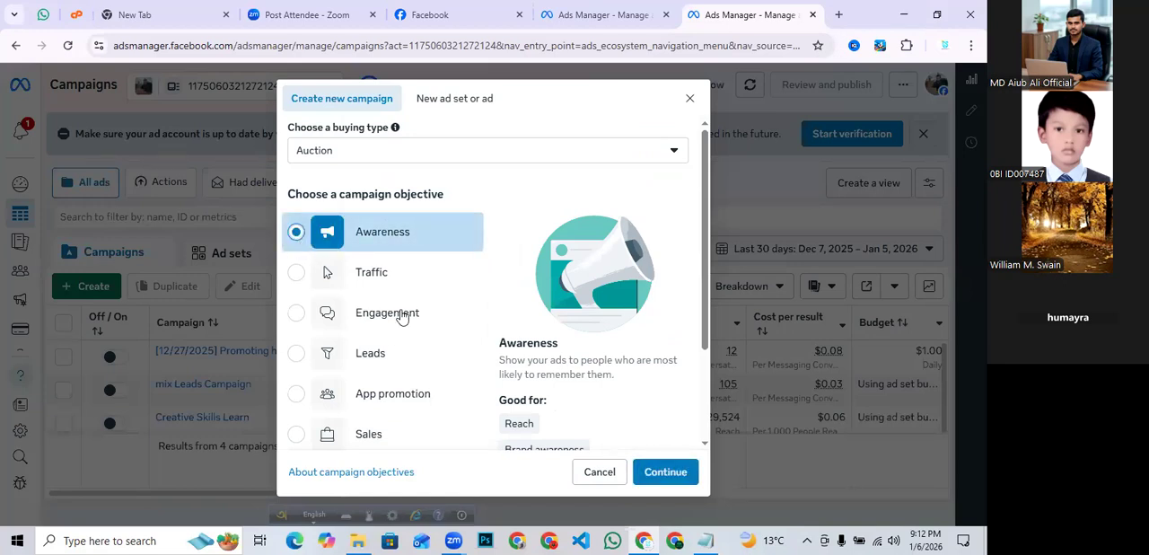
{"action": "left_click", "coordinate": [665, 475]}
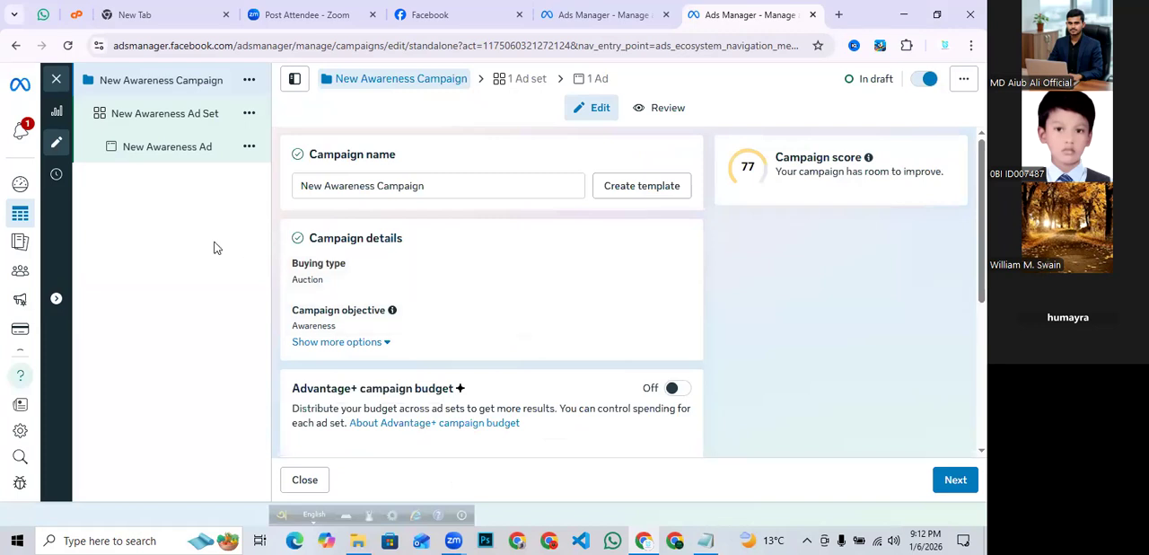
- Capture the campaign editor and outline the campaign, ad set and ad entries in the side tree with rectangles
{"action": "key", "text": "Print"}
{"action": "mouse_move", "coordinate": [64, 57]}
{"action": "left_mouse_down"}
{"action": "mouse_move", "coordinate": [141, 170]}
{"action": "mouse_move", "coordinate": [791, 489]}
{"action": "left_mouse_up"}
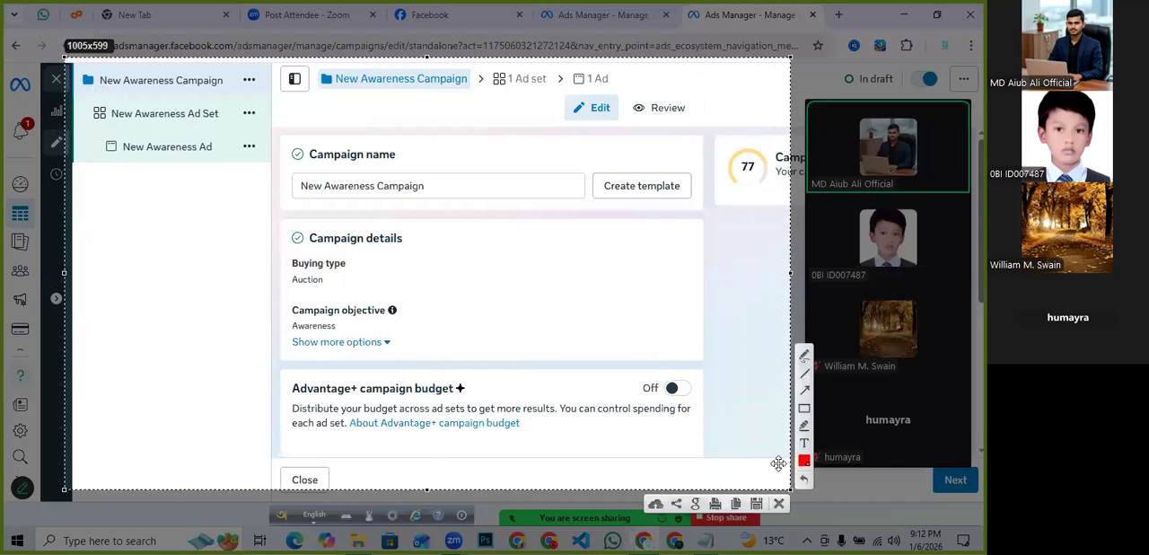
{"action": "left_click", "coordinate": [804, 408]}
{"action": "mouse_move", "coordinate": [77, 72]}
{"action": "left_mouse_down"}
{"action": "mouse_move", "coordinate": [241, 99]}
{"action": "mouse_move", "coordinate": [294, 95]}
{"action": "left_mouse_up"}
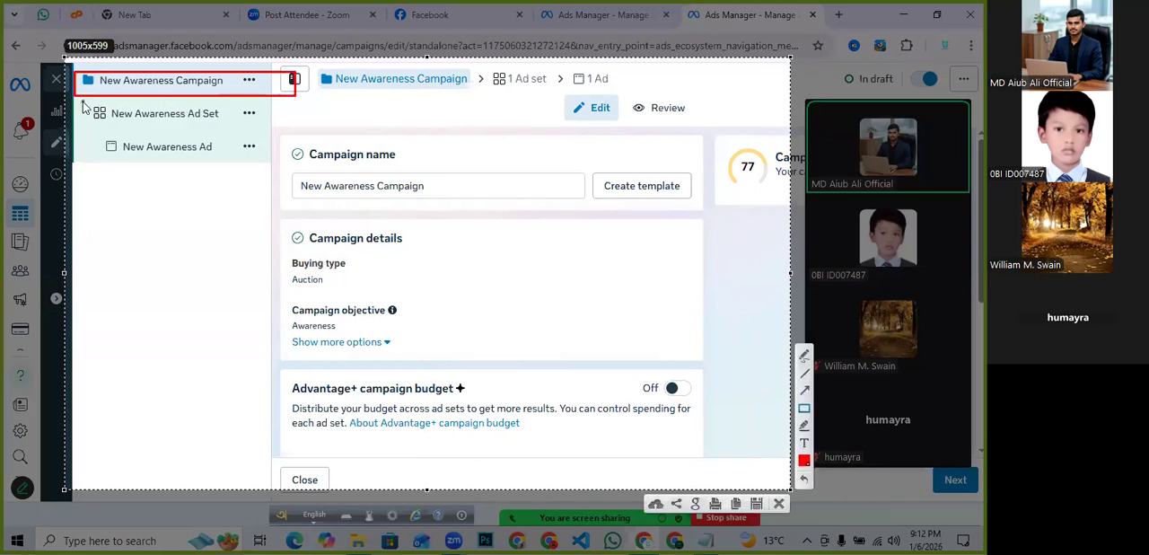
{"action": "mouse_move", "coordinate": [82, 100]}
{"action": "left_mouse_down"}
{"action": "mouse_move", "coordinate": [147, 137]}
{"action": "mouse_move", "coordinate": [266, 125]}
{"action": "left_mouse_up"}
{"action": "left_click_drag", "start_coordinate": [95, 135], "coordinate": [254, 169]}
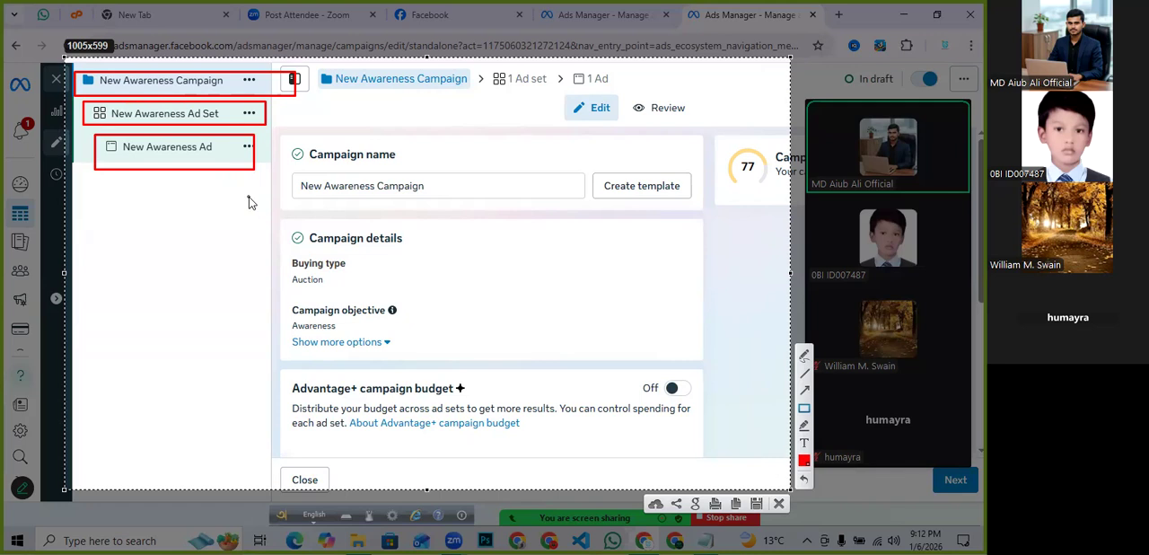
{"action": "left_click", "coordinate": [779, 504]}
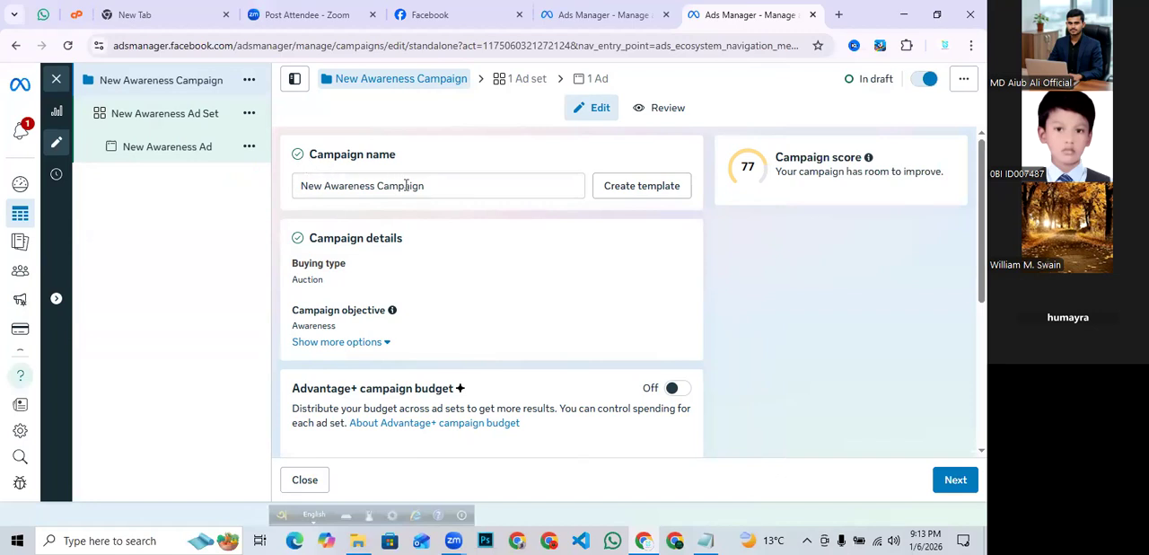
- Rename the campaign to "Campaign"
{"action": "left_click_drag", "start_coordinate": [437, 187], "coordinate": [302, 187]}
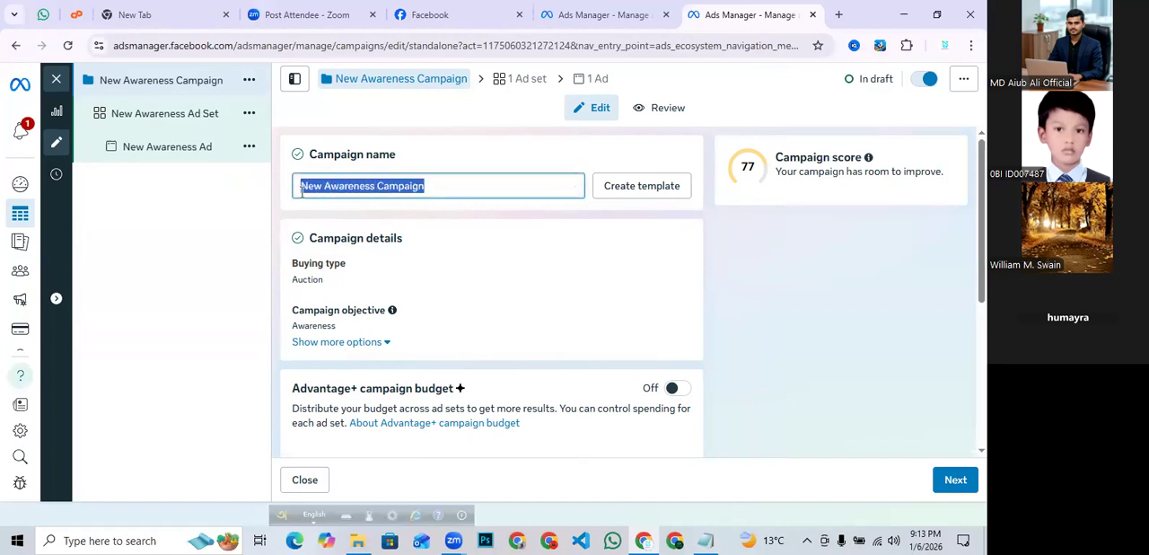
{"action": "left_click", "coordinate": [441, 185]}
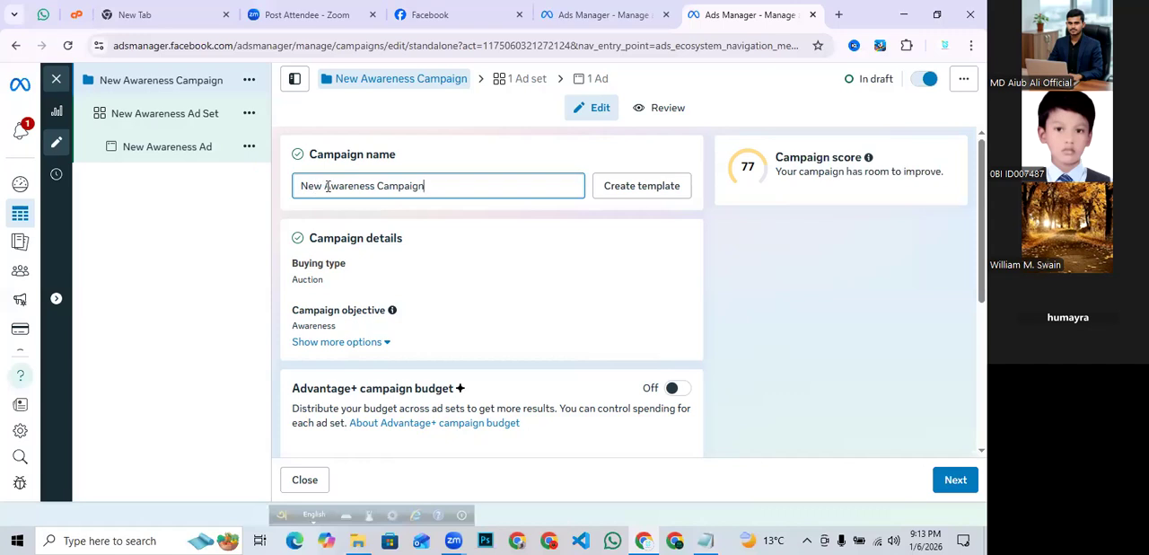
{"action": "left_click_drag", "start_coordinate": [375, 186], "coordinate": [300, 190]}
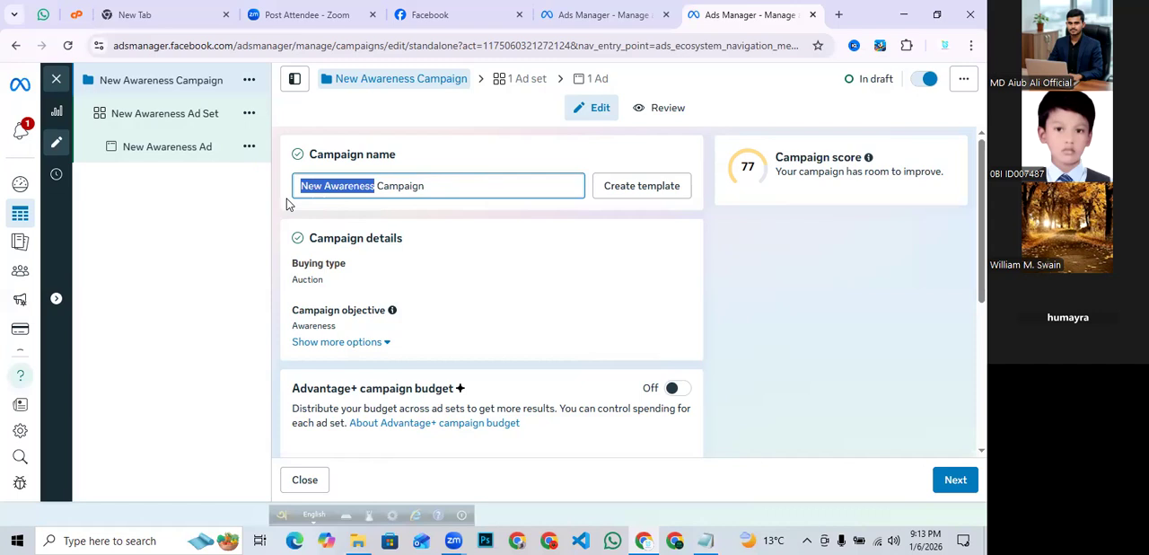
{"action": "key", "text": "BackSpace"}
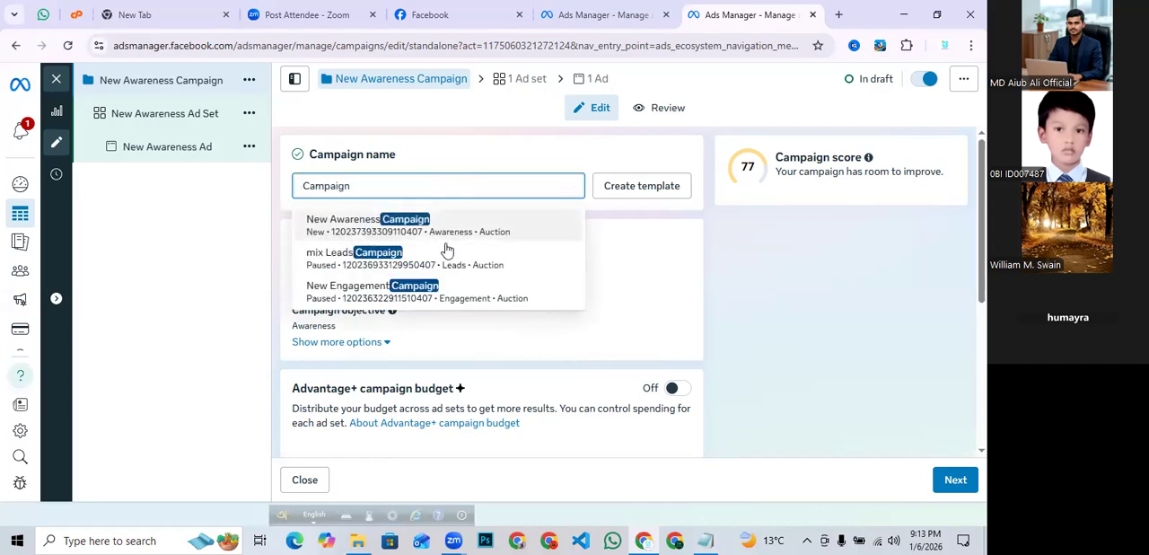
{"action": "left_click", "coordinate": [715, 249]}
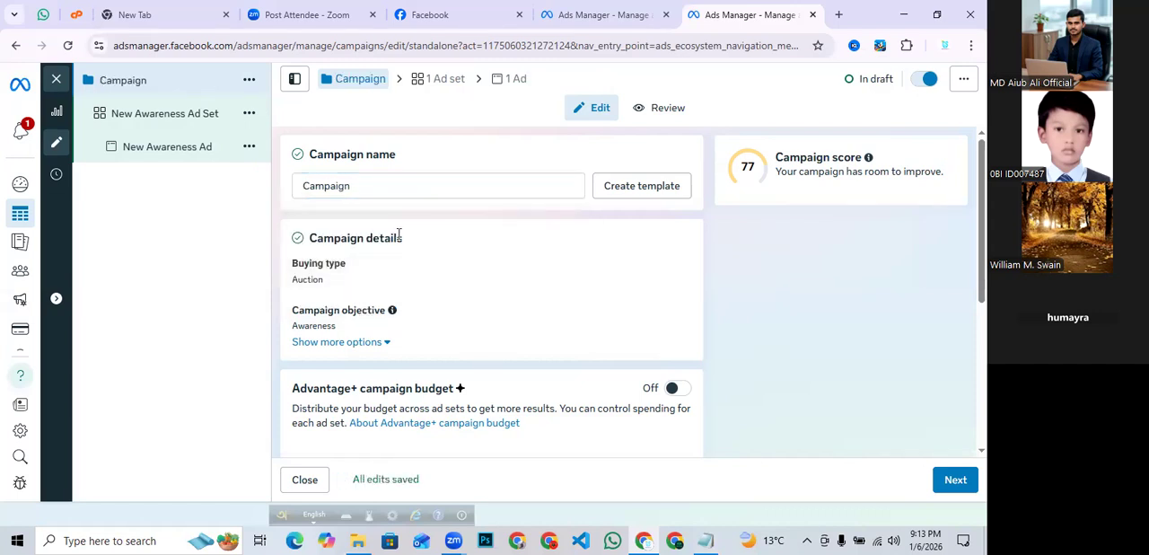
- Proceed from the campaign settings to the ad set settings
{"action": "scroll", "coordinate": [370, 236], "scroll_direction": "down", "scroll_amount": 3}
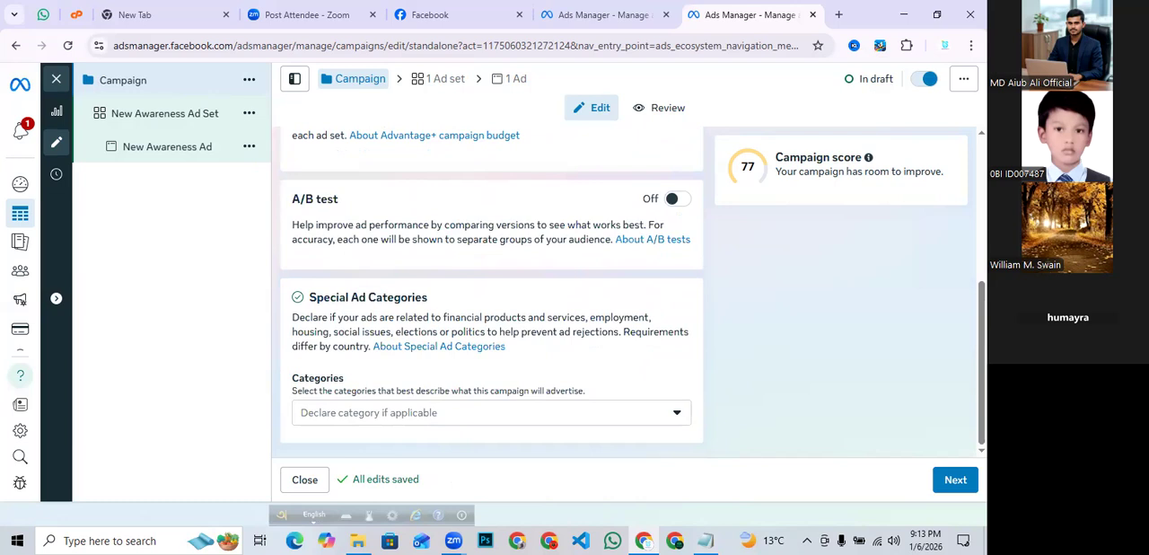
{"action": "left_click", "coordinate": [955, 479]}
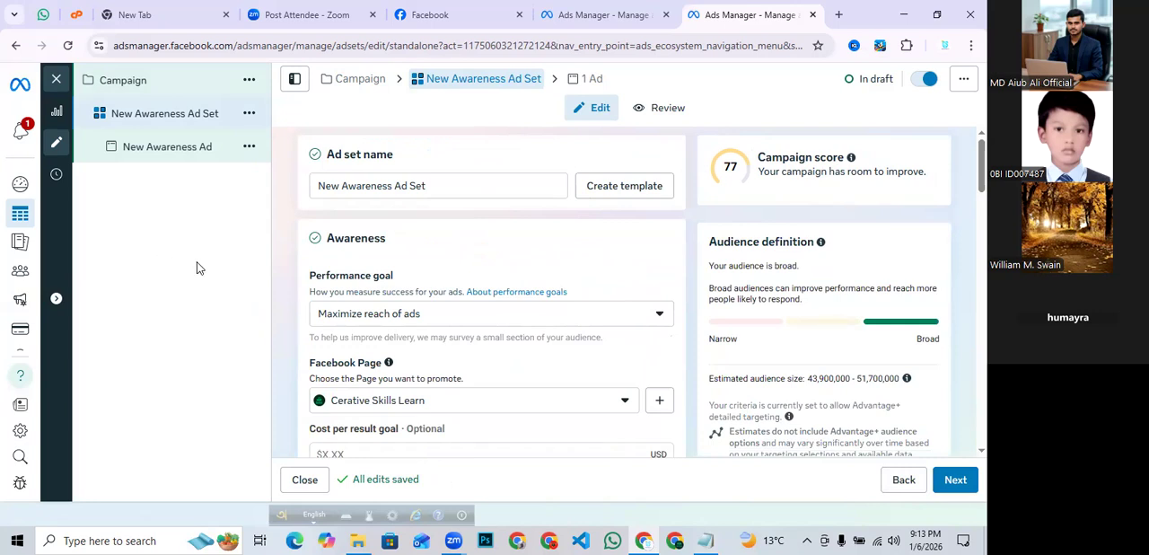
- Review the ad set name, performance goal, Facebook Page and frequency settings
{"action": "scroll", "coordinate": [475, 241], "scroll_direction": "down", "scroll_amount": 1}
{"action": "scroll", "coordinate": [475, 241], "scroll_direction": "down", "scroll_amount": 2}
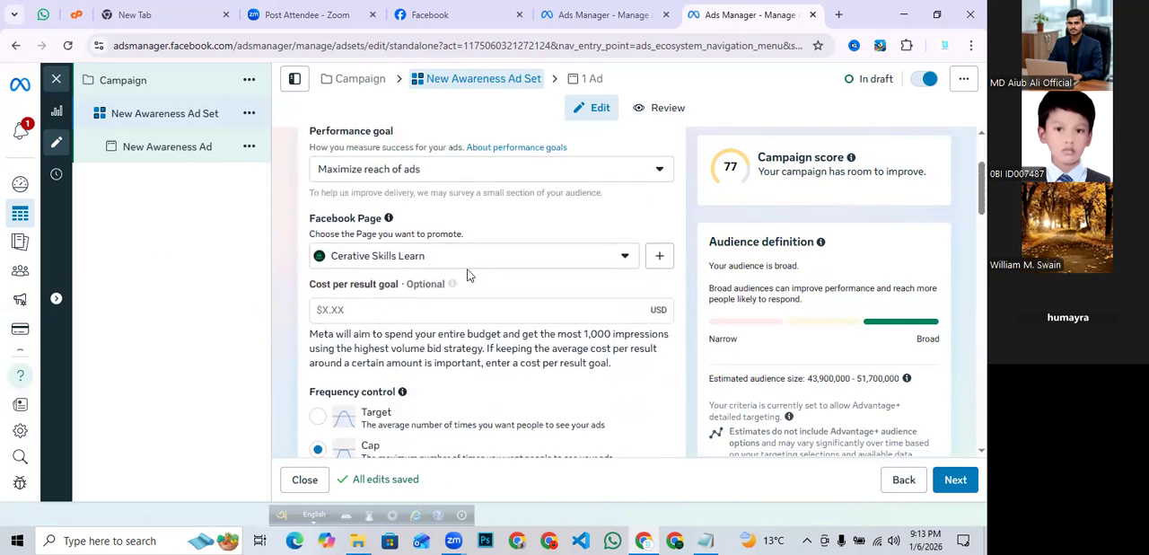
{"action": "mouse_move", "coordinate": [453, 285]}
{"action": "scroll", "coordinate": [319, 351], "scroll_direction": "up", "scroll_amount": 2}
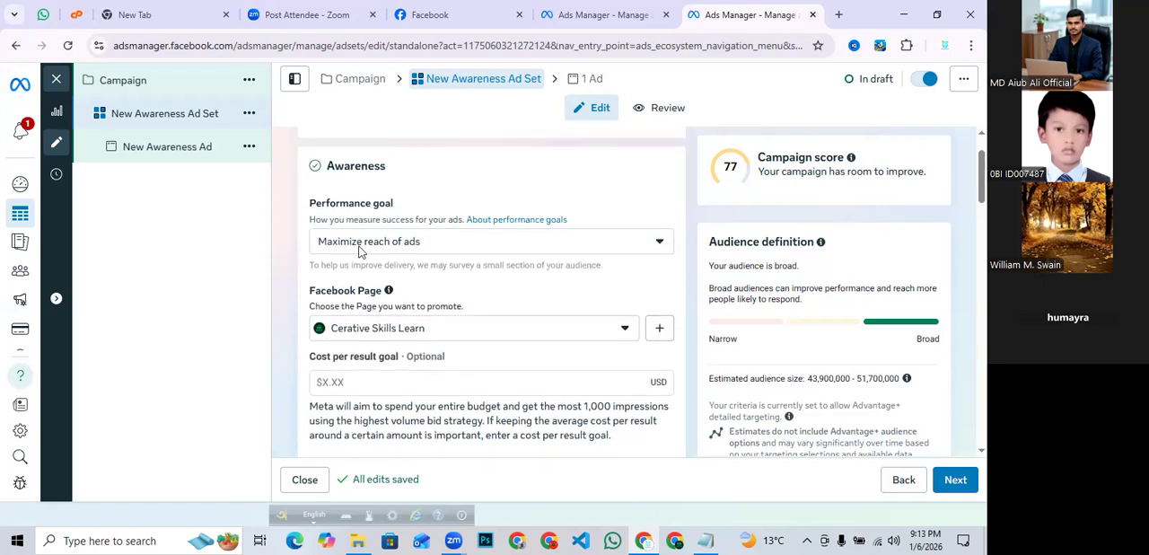
{"action": "scroll", "coordinate": [373, 215], "scroll_direction": "up", "scroll_amount": 1}
{"action": "scroll", "coordinate": [373, 212], "scroll_direction": "up", "scroll_amount": 1}
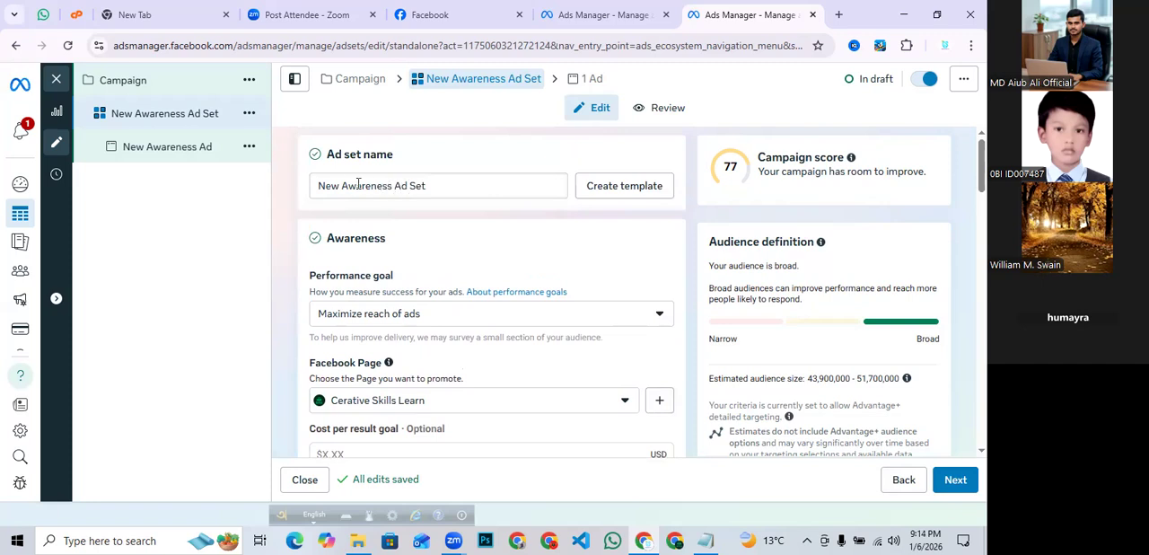
{"action": "left_click_drag", "start_coordinate": [318, 186], "coordinate": [448, 186]}
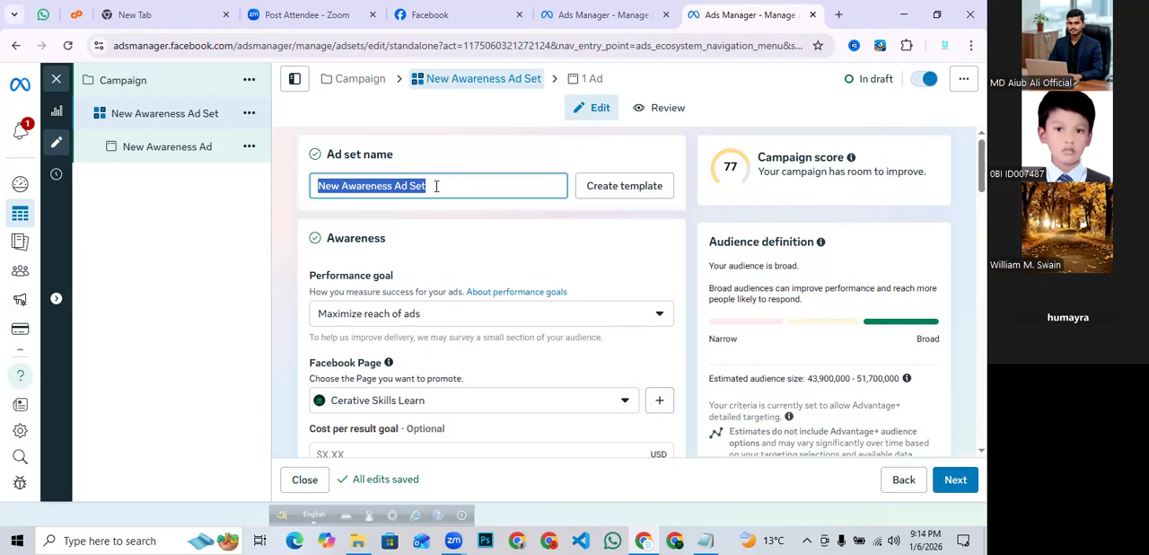
{"action": "left_click", "coordinate": [437, 186]}
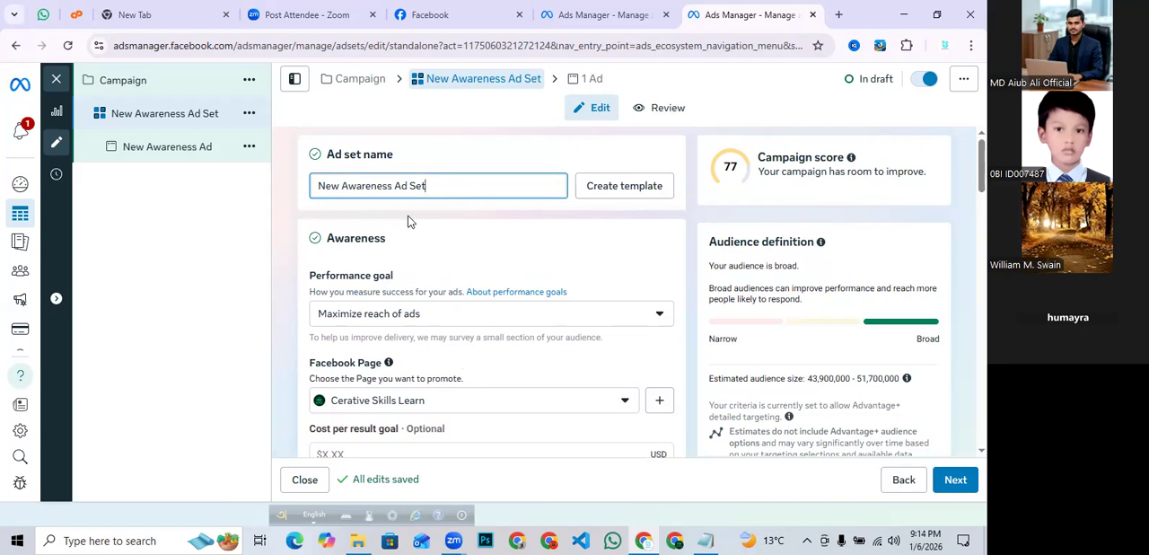
- Open the performance goal list and browse its awareness and video view goal options
{"action": "scroll", "coordinate": [406, 221], "scroll_direction": "down", "scroll_amount": 1}
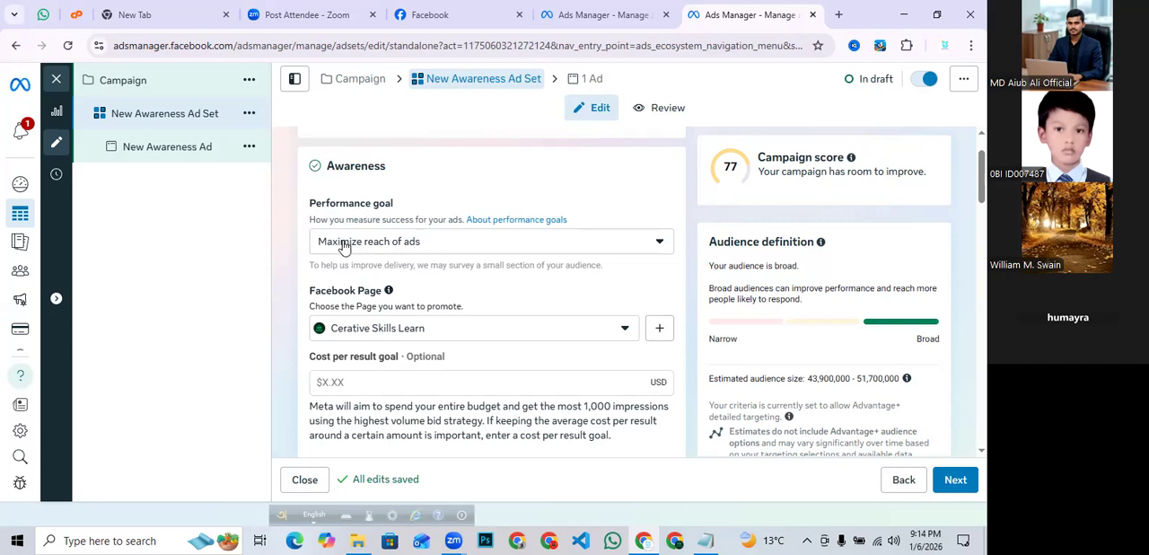
{"action": "left_click", "coordinate": [457, 248]}
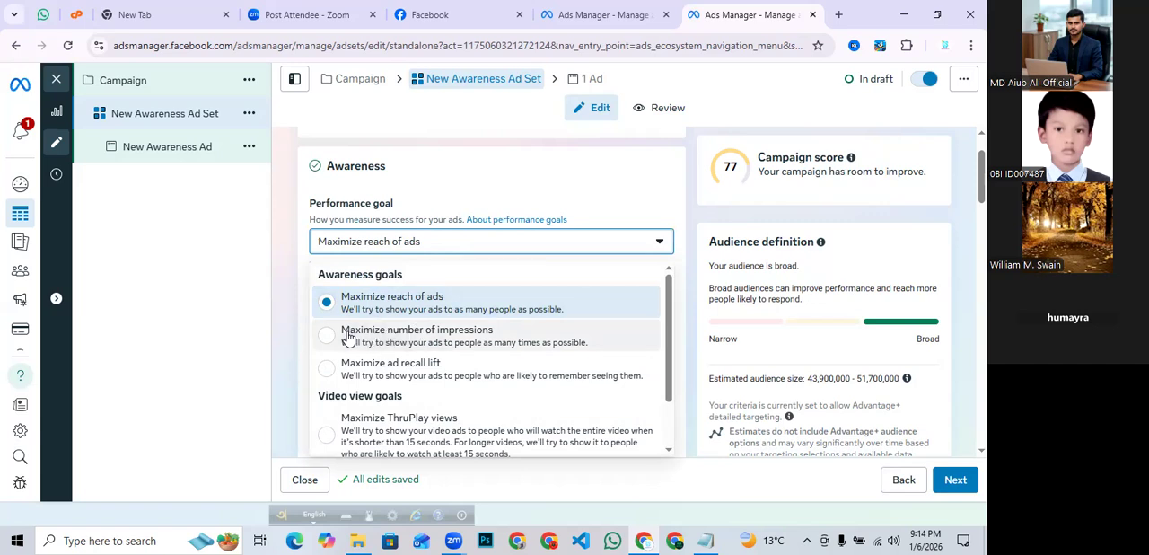
{"action": "scroll", "coordinate": [349, 335], "scroll_direction": "down", "scroll_amount": 1}
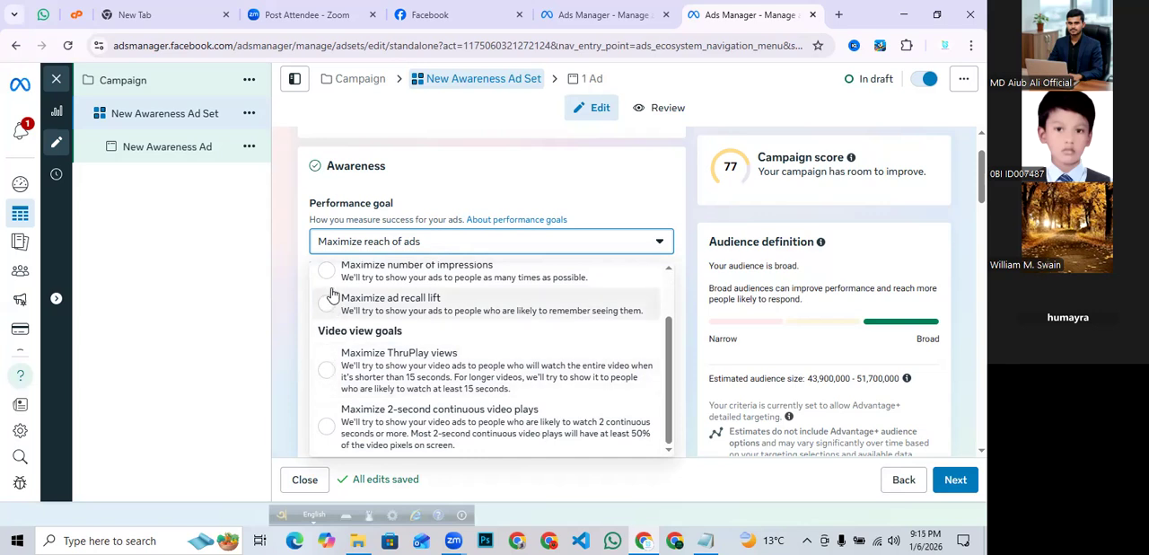
{"action": "scroll", "coordinate": [332, 296], "scroll_direction": "up", "scroll_amount": 2}
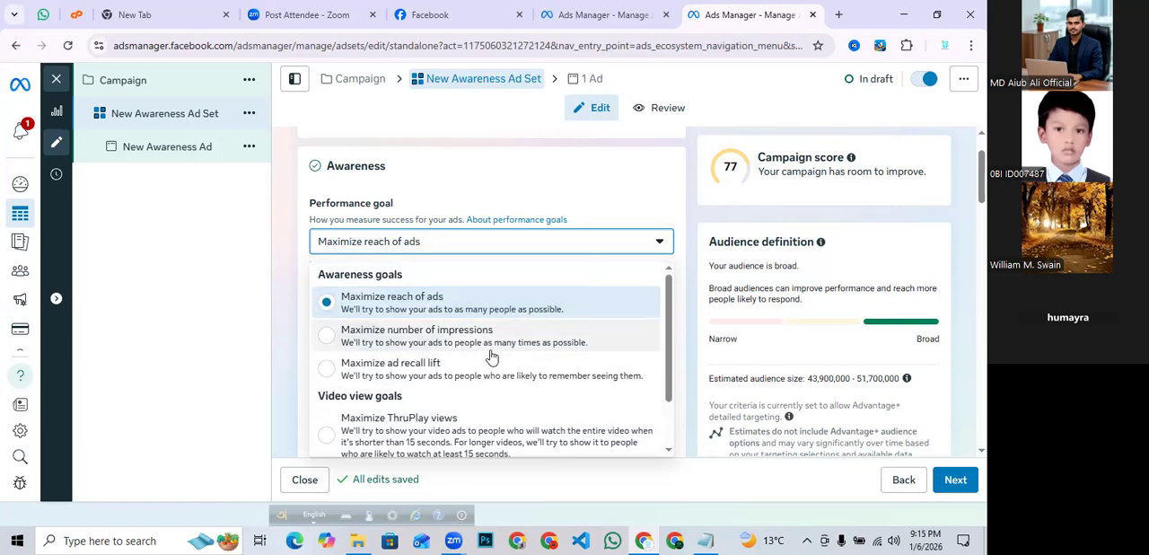
- Keep Maximize reach of ads as the performance goal and open the Facebook Page list to check the available pages
{"action": "left_click", "coordinate": [397, 303]}
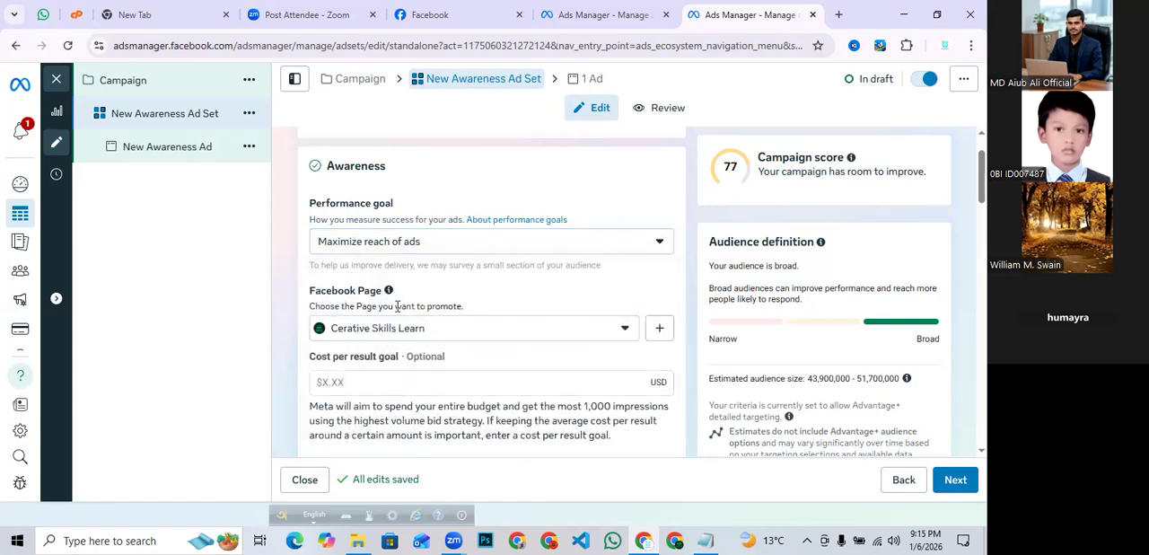
{"action": "scroll", "coordinate": [467, 345], "scroll_direction": "down", "scroll_amount": 1}
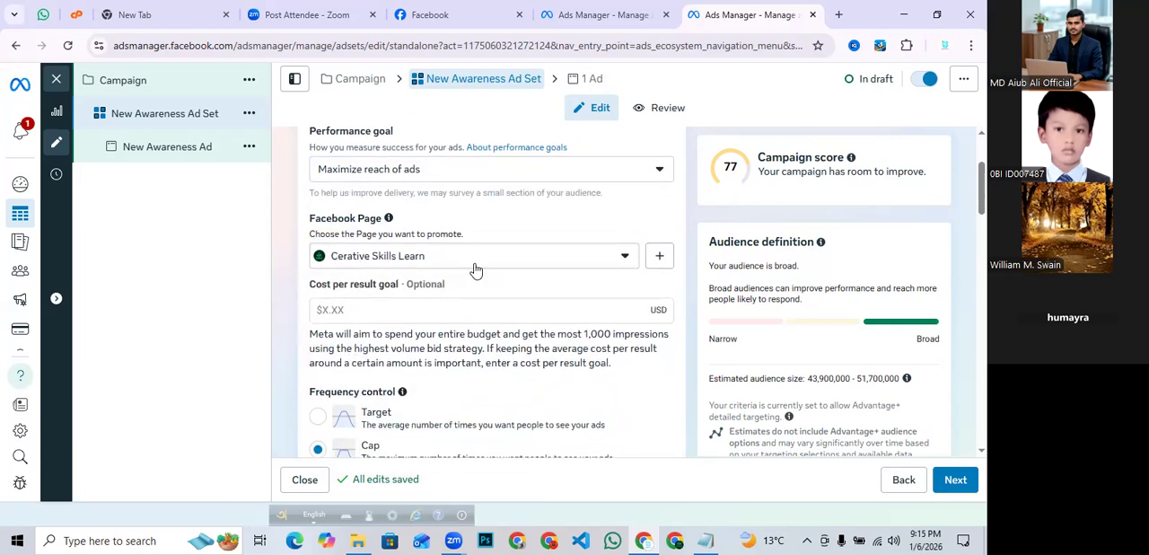
{"action": "left_click", "coordinate": [619, 255]}
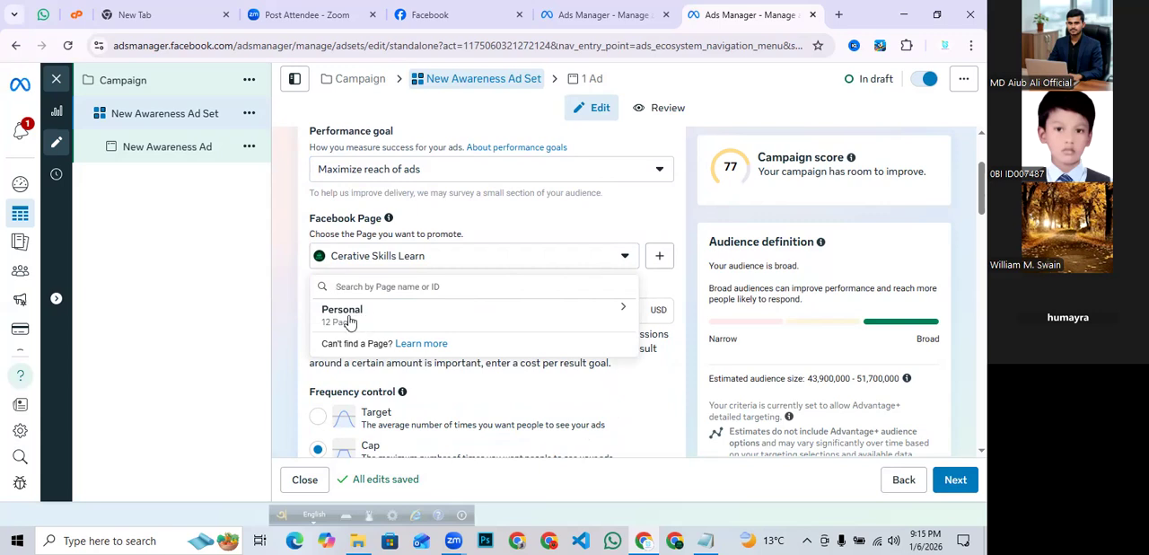
{"action": "left_click", "coordinate": [290, 285]}
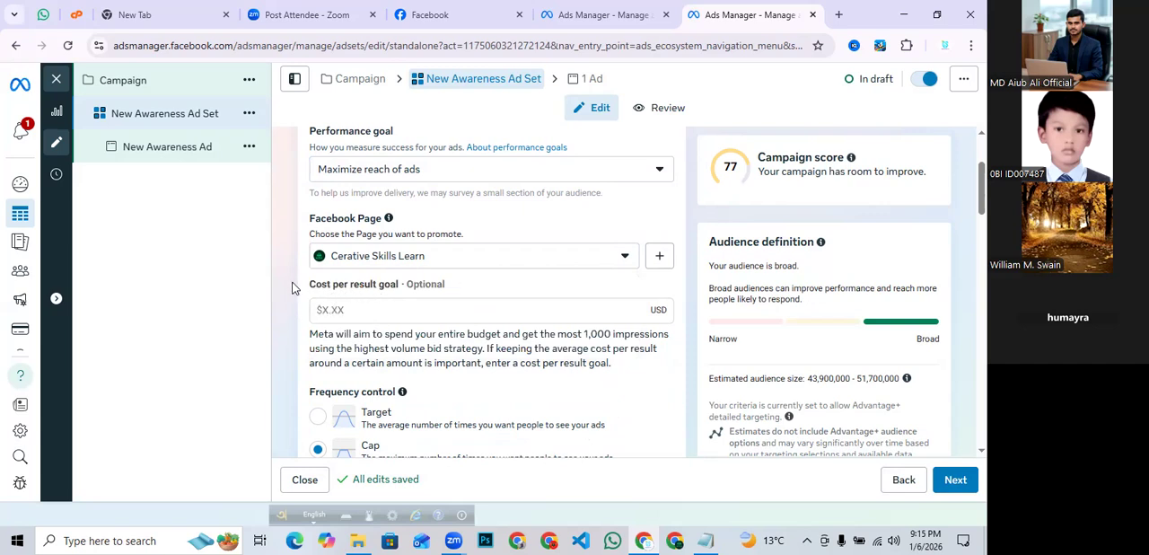
- Highlight the optional cost per result goal field to point it out
{"action": "left_click_drag", "start_coordinate": [296, 292], "coordinate": [417, 296]}
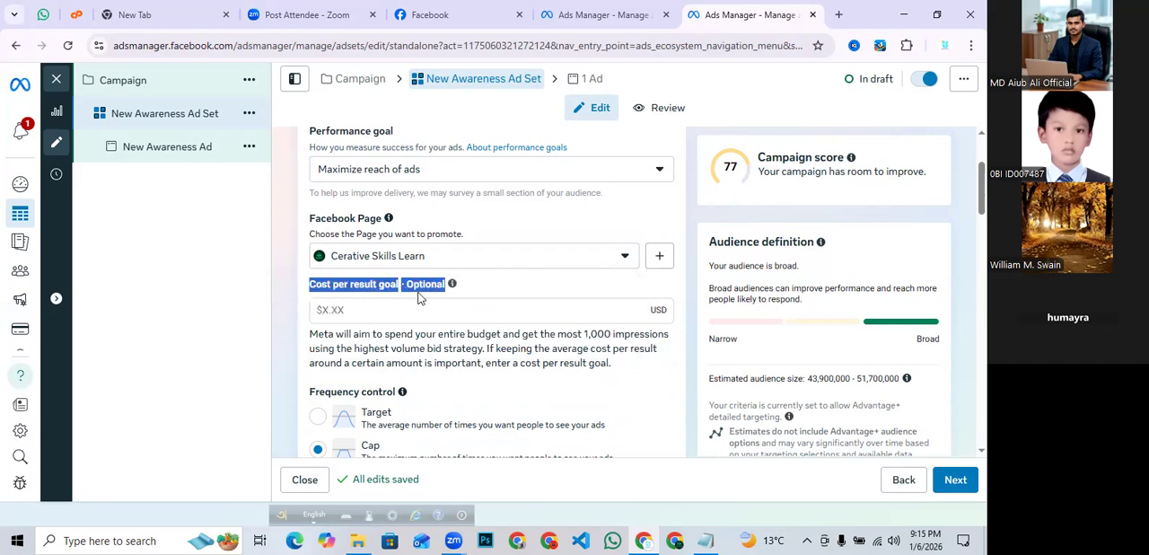
{"action": "left_click", "coordinate": [514, 286]}
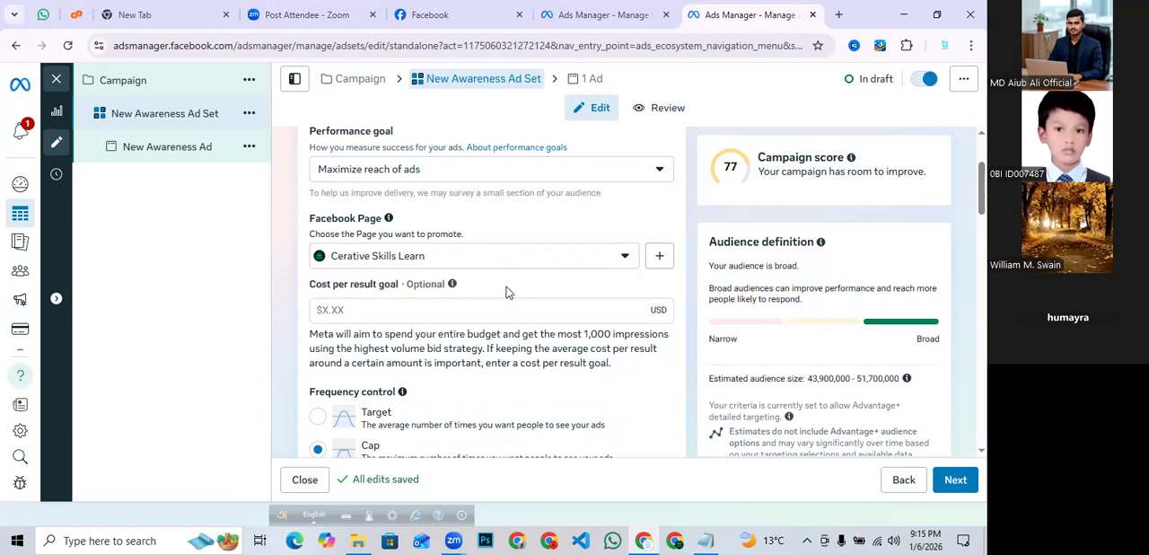
{"action": "left_click_drag", "start_coordinate": [306, 285], "coordinate": [402, 297]}
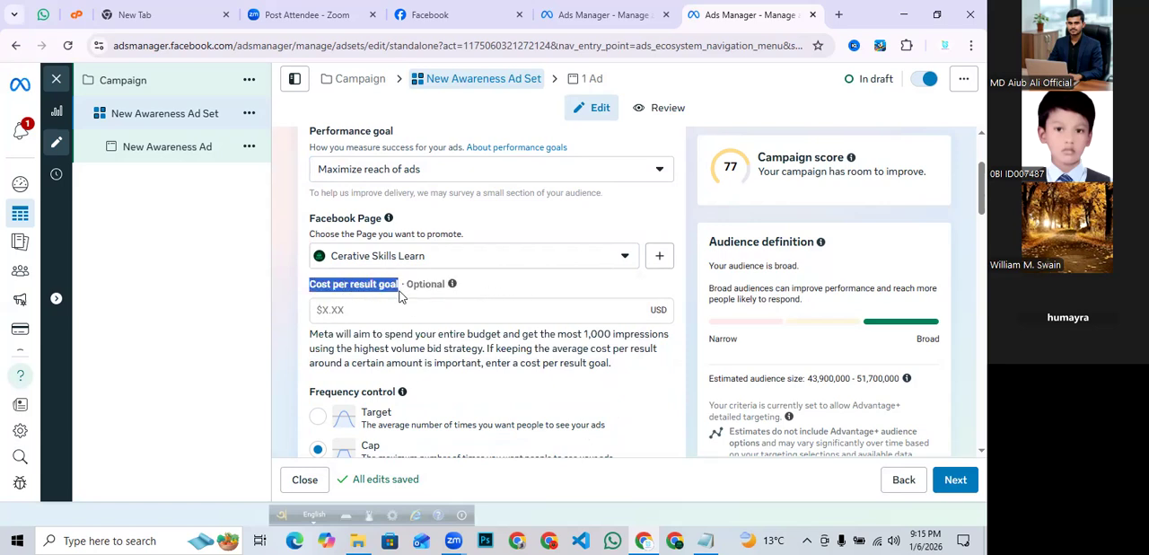
{"action": "left_click", "coordinate": [525, 289]}
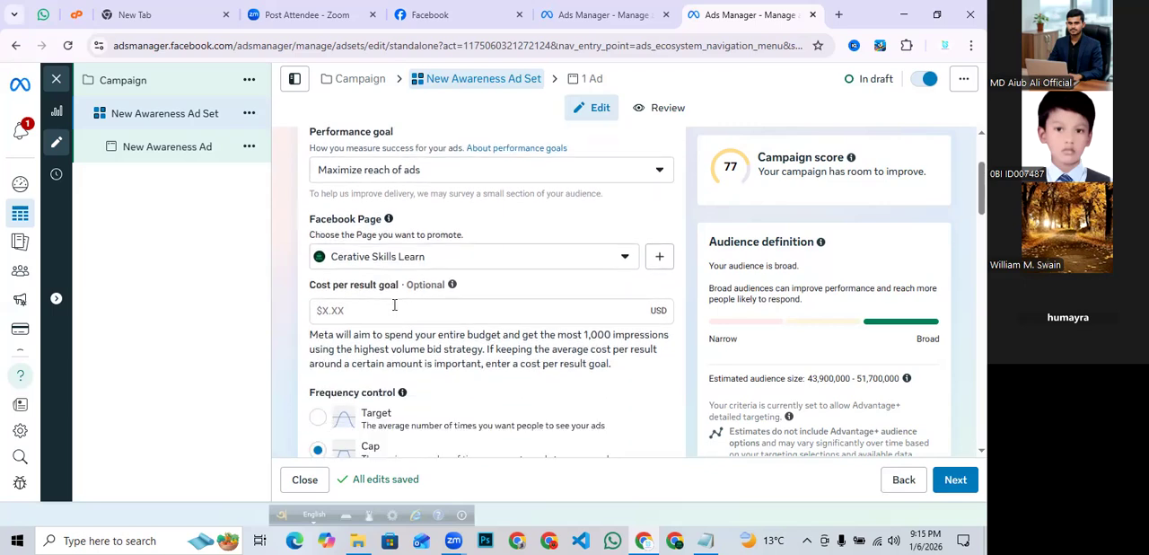
- Try raising the frequency cap's impression count, then return it to 2 times every 7 days
{"action": "scroll", "coordinate": [394, 308], "scroll_direction": "down", "scroll_amount": 3}
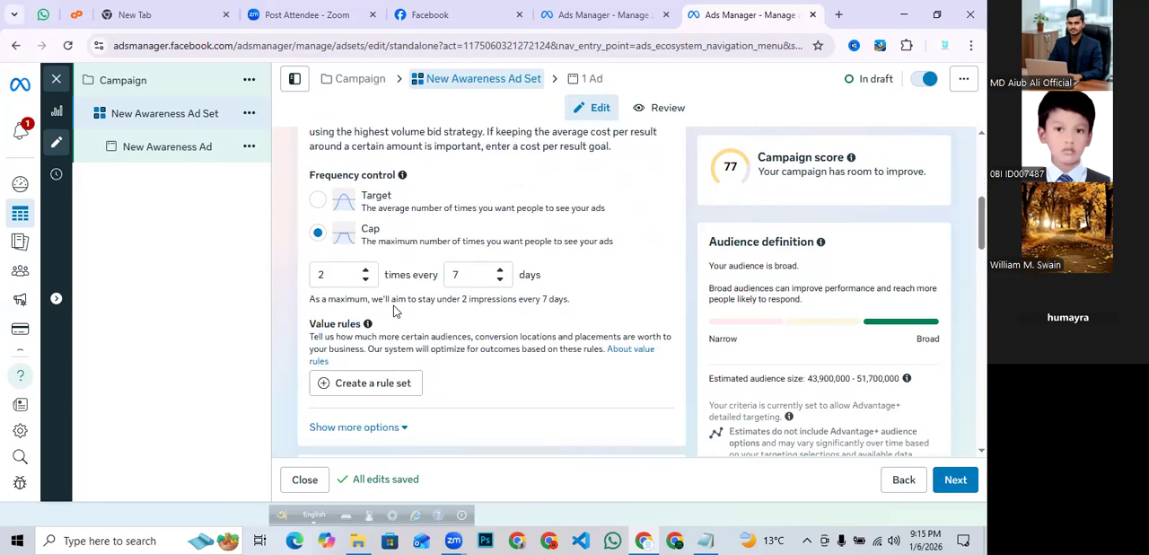
{"action": "left_click_drag", "start_coordinate": [339, 274], "coordinate": [309, 279]}
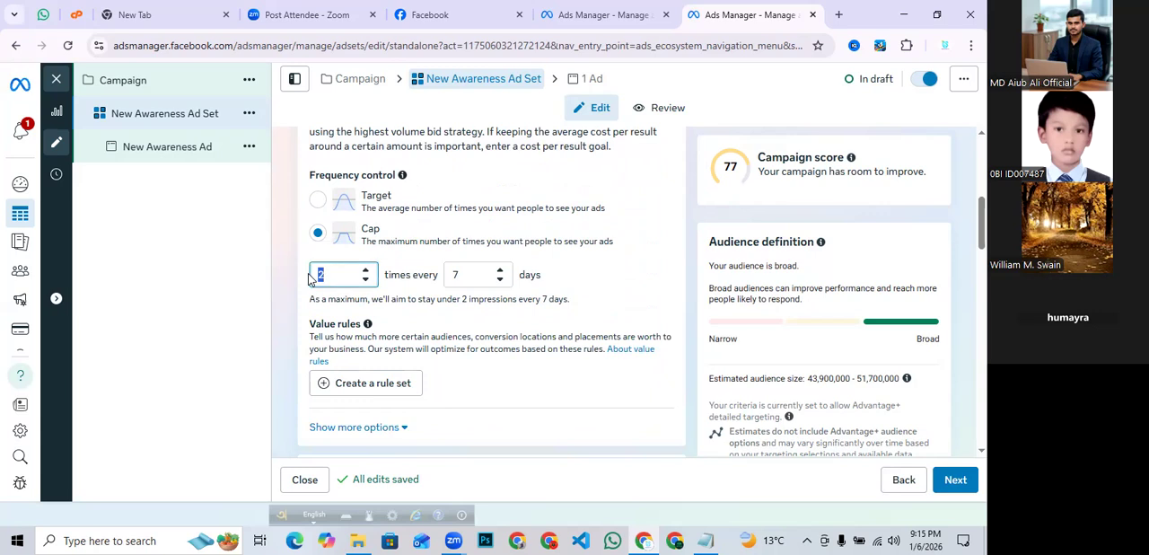
{"action": "left_click", "coordinate": [365, 270]}
{"action": "left_click", "coordinate": [365, 270]}
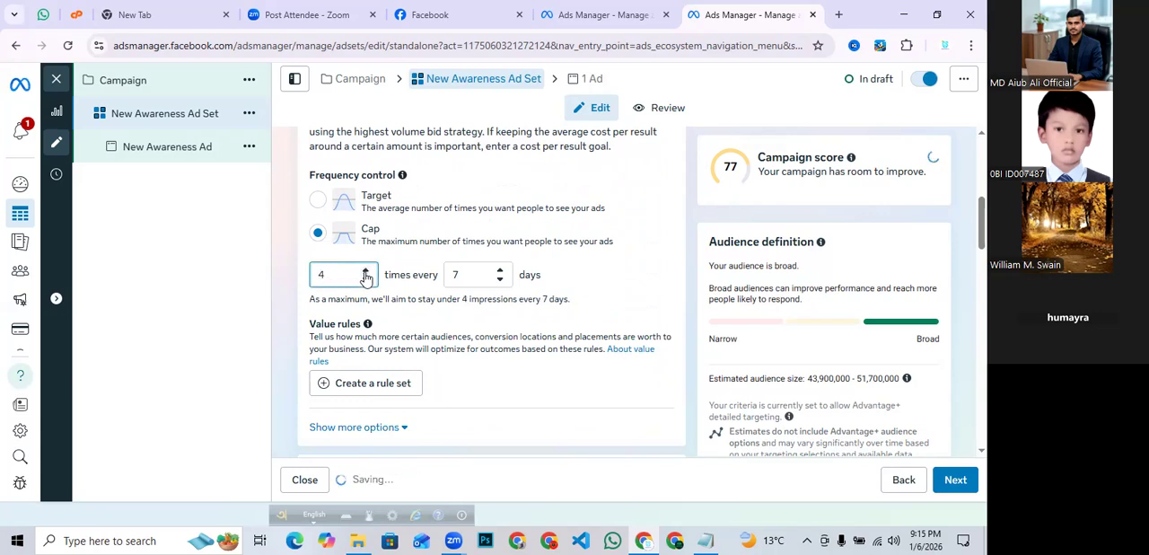
{"action": "left_click", "coordinate": [366, 270]}
{"action": "left_click", "coordinate": [365, 279]}
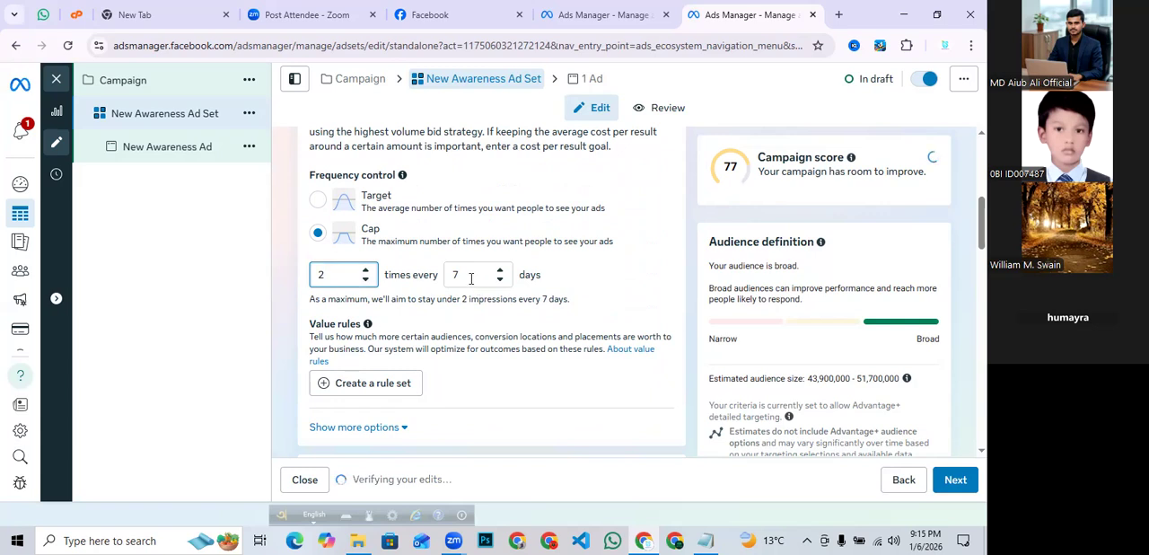
{"action": "left_click_drag", "start_coordinate": [470, 278], "coordinate": [452, 283]}
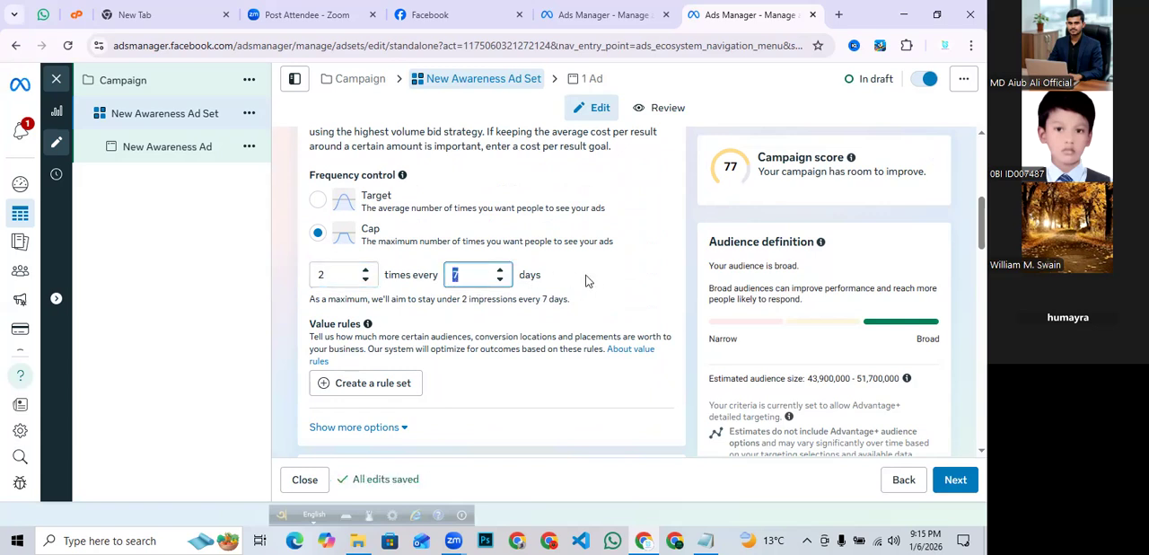
- Expand the extra ad set options to view the delivery type setting
{"action": "scroll", "coordinate": [440, 321], "scroll_direction": "down", "scroll_amount": 2}
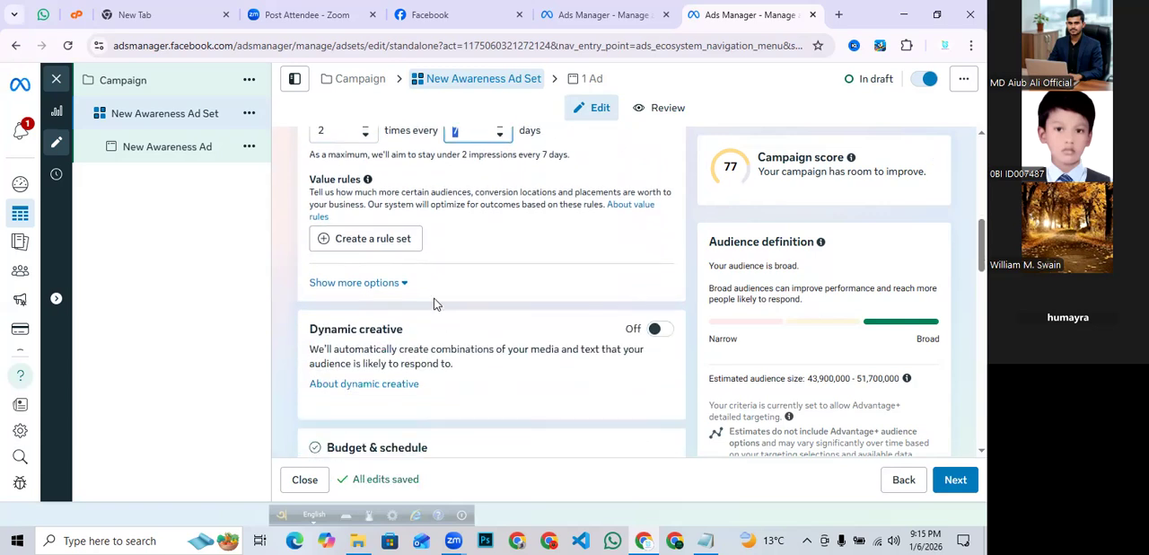
{"action": "scroll", "coordinate": [464, 227], "scroll_direction": "down", "scroll_amount": 1}
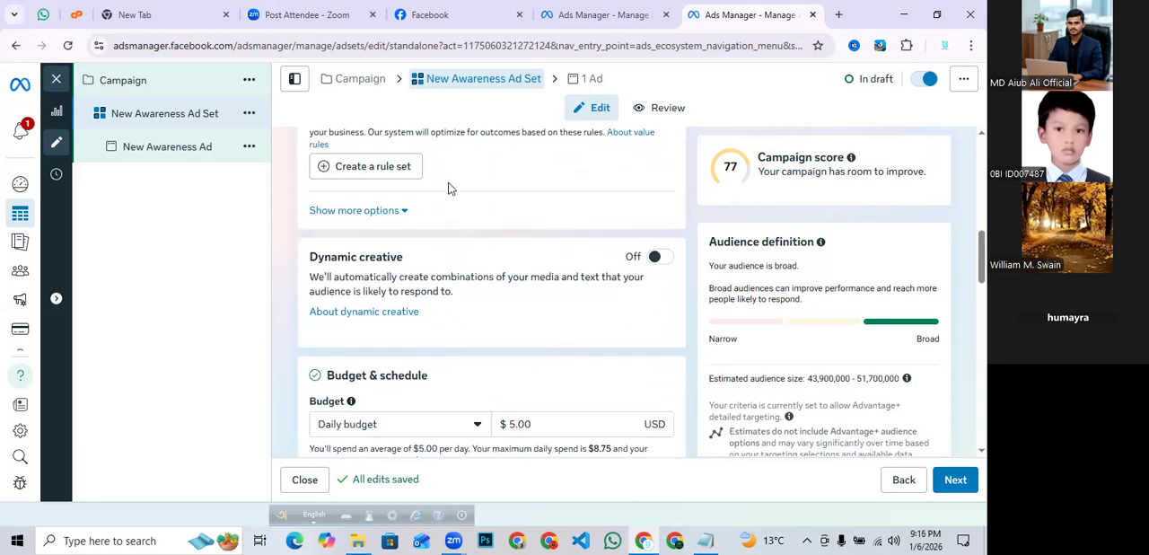
{"action": "scroll", "coordinate": [452, 190], "scroll_direction": "up", "scroll_amount": 1}
{"action": "scroll", "coordinate": [454, 215], "scroll_direction": "down", "scroll_amount": 1}
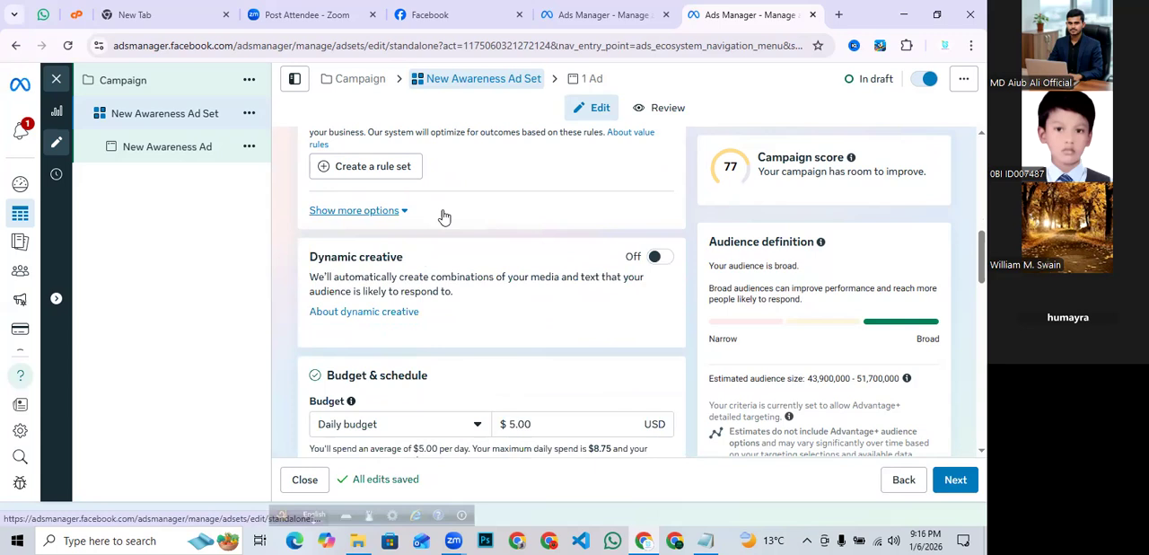
{"action": "left_click", "coordinate": [332, 213]}
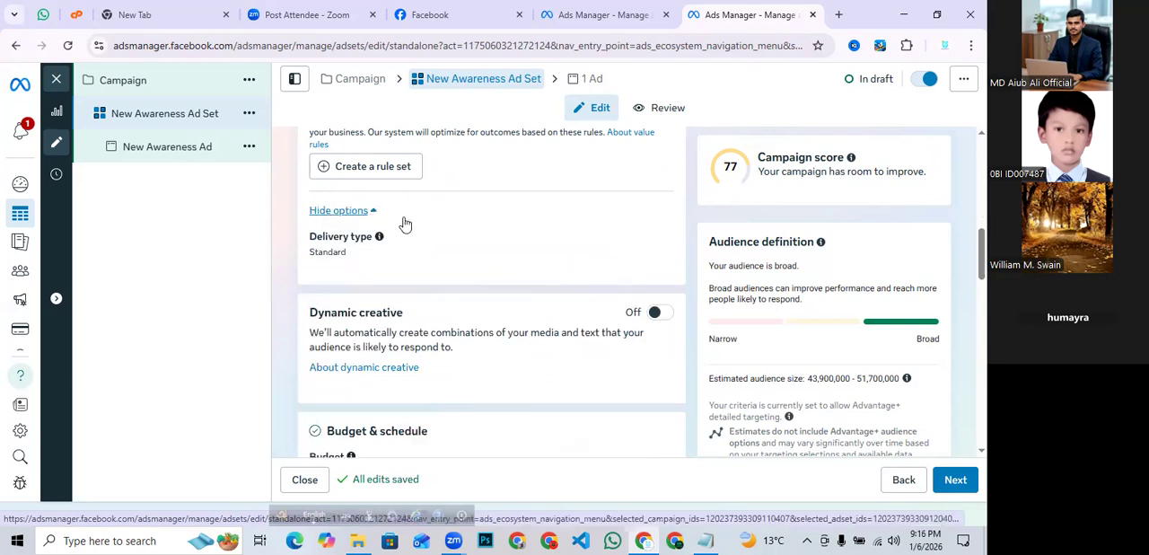
- Switch the ad set budget from daily budget to lifetime budget
{"action": "scroll", "coordinate": [405, 220], "scroll_direction": "down", "scroll_amount": 3}
{"action": "scroll", "coordinate": [405, 223], "scroll_direction": "down", "scroll_amount": 1}
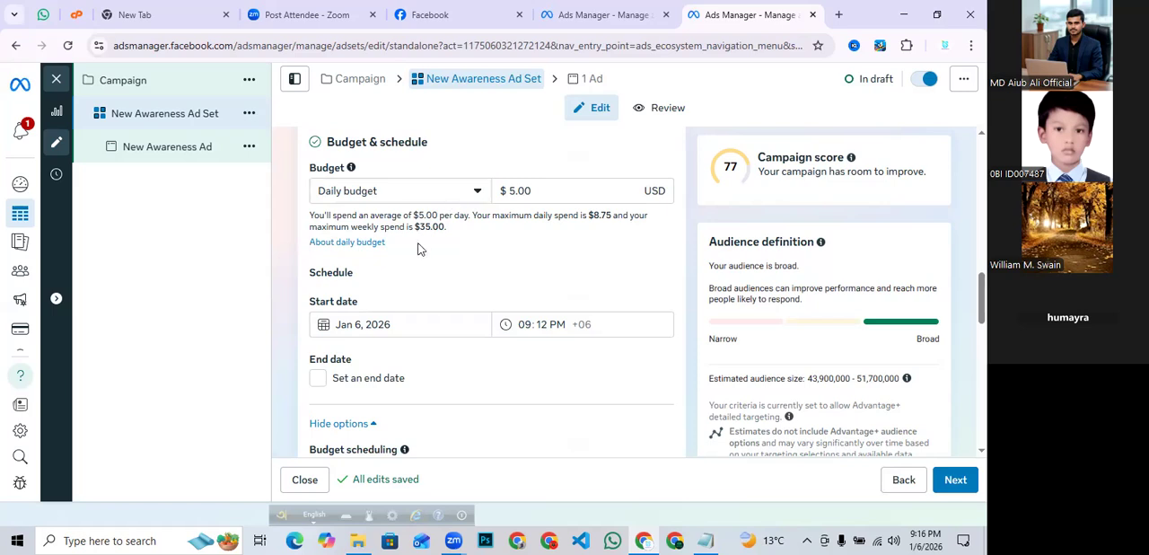
{"action": "scroll", "coordinate": [417, 249], "scroll_direction": "up", "scroll_amount": 1}
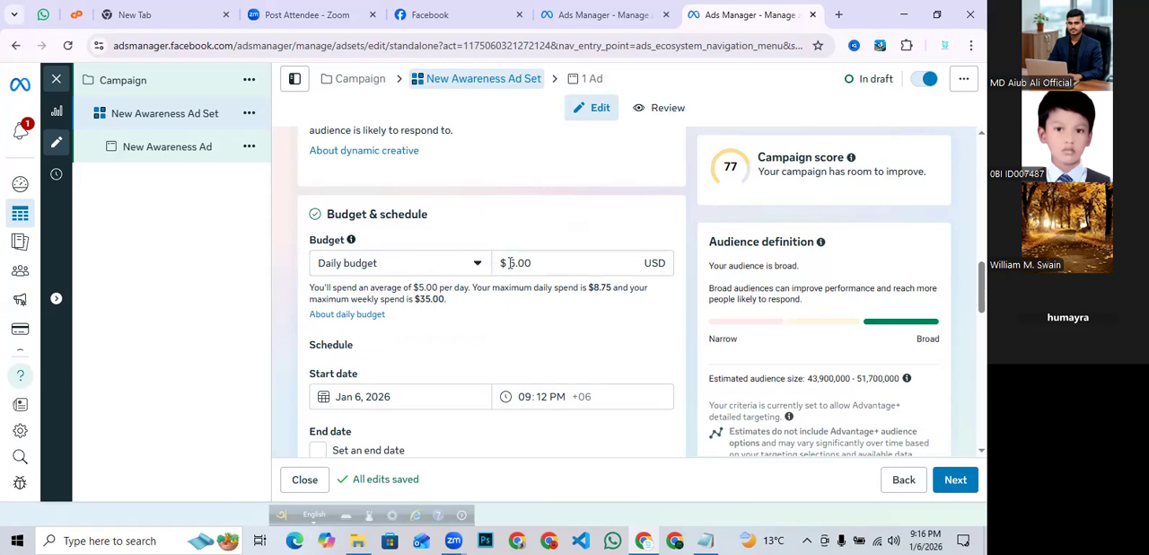
{"action": "left_click", "coordinate": [557, 267]}
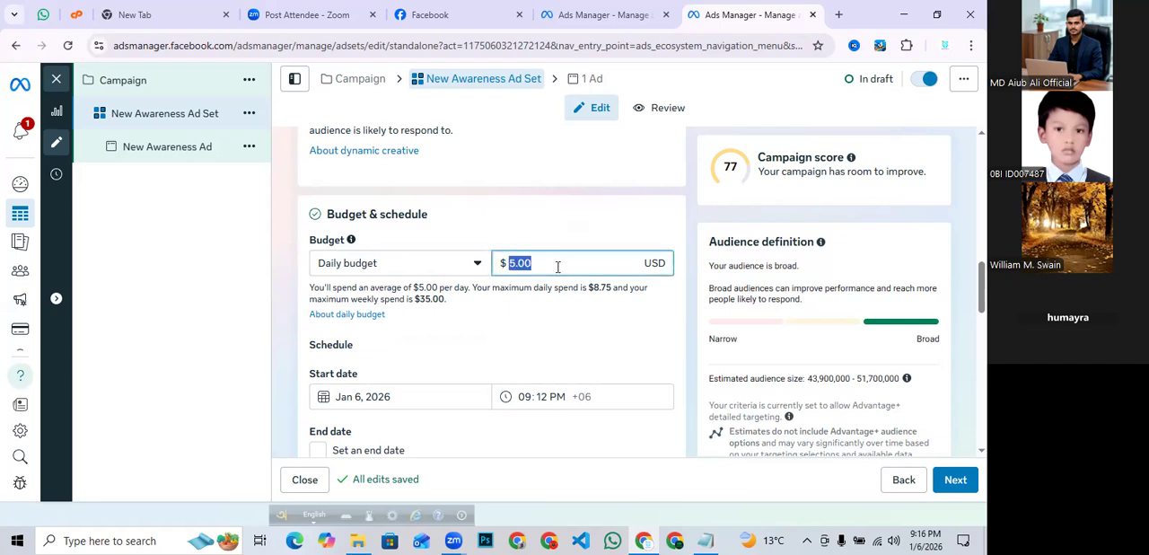
{"action": "left_click", "coordinate": [683, 323]}
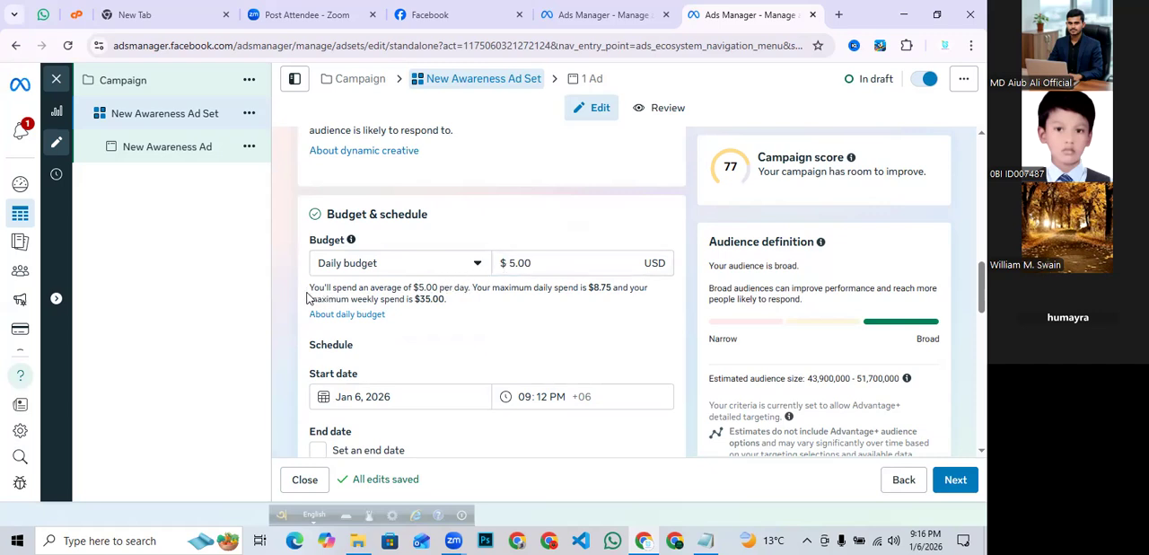
{"action": "left_click", "coordinate": [478, 266]}
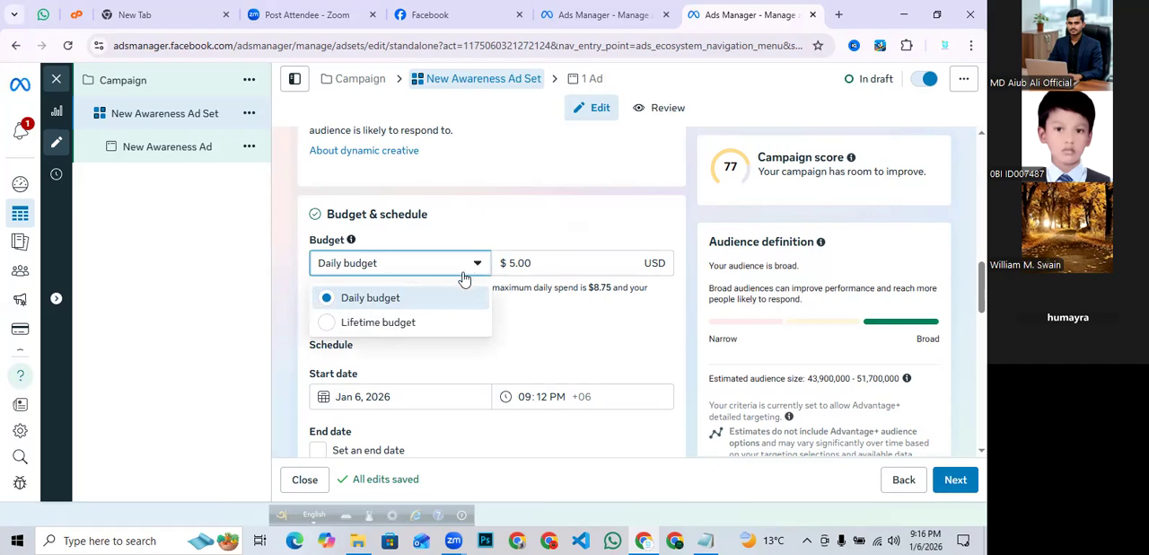
{"action": "left_click", "coordinate": [335, 324]}
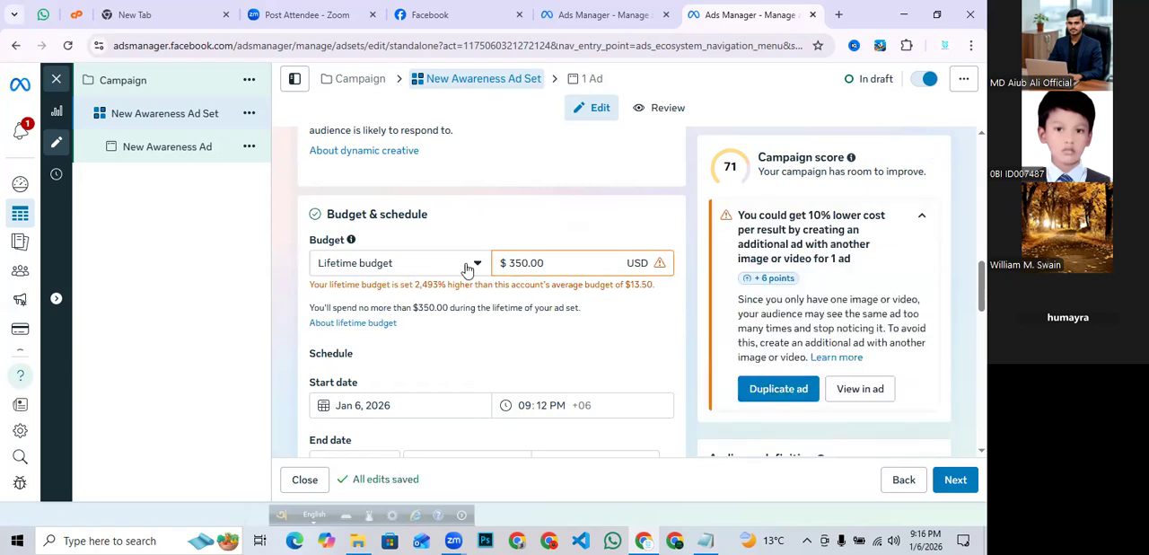
{"action": "left_click", "coordinate": [525, 262]}
- Review the lifetime budget's schedule start and end dates and the extra budget scheduling options
{"action": "scroll", "coordinate": [409, 327], "scroll_direction": "down", "scroll_amount": 1}
{"action": "scroll", "coordinate": [409, 327], "scroll_direction": "down", "scroll_amount": 2}
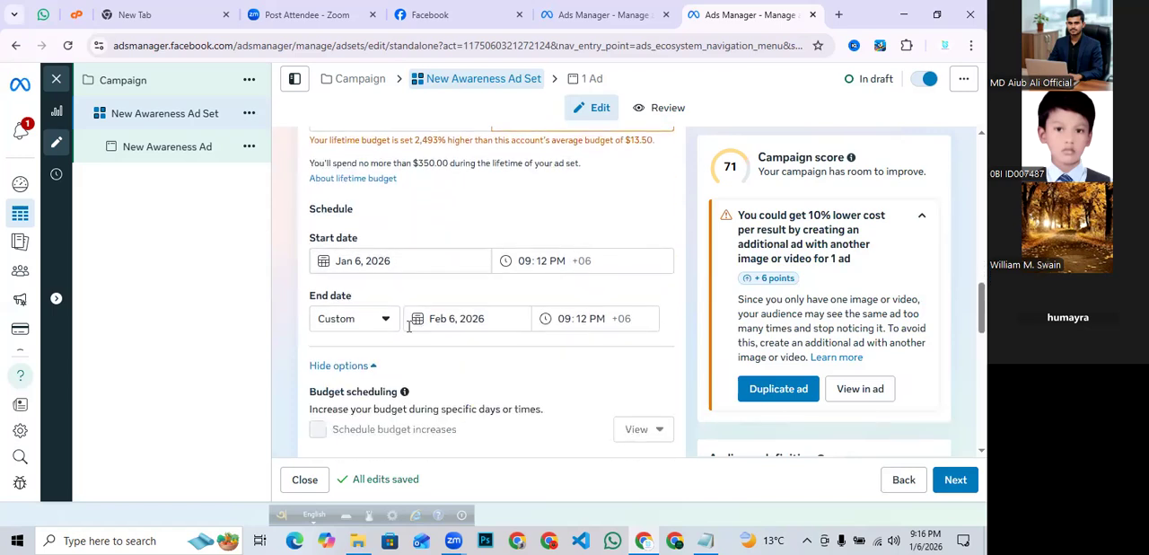
{"action": "scroll", "coordinate": [410, 330], "scroll_direction": "up", "scroll_amount": 2}
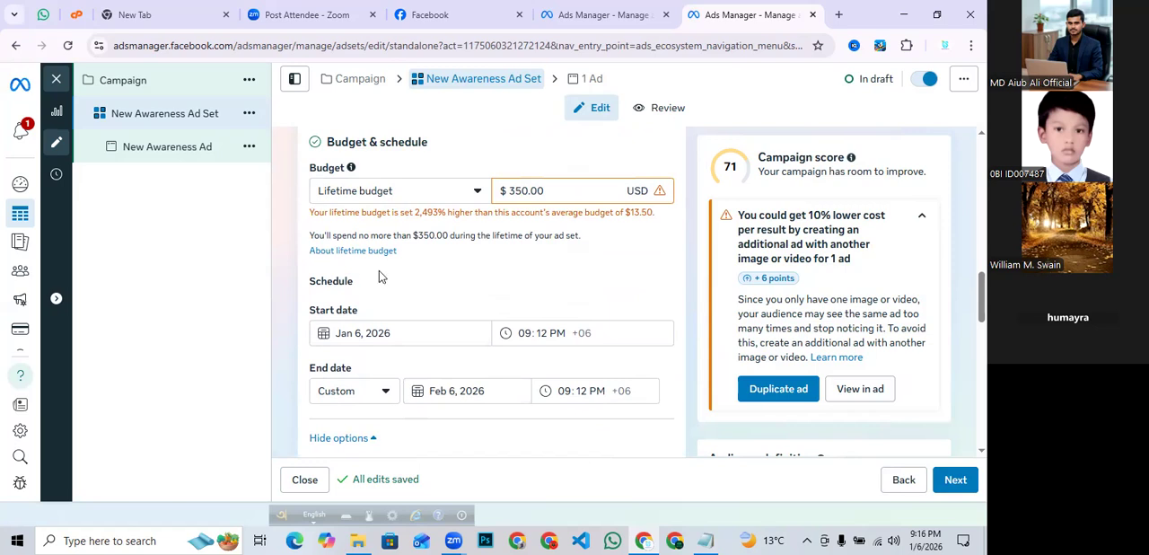
{"action": "scroll", "coordinate": [379, 277], "scroll_direction": "down", "scroll_amount": 2}
{"action": "scroll", "coordinate": [379, 270], "scroll_direction": "down", "scroll_amount": 1}
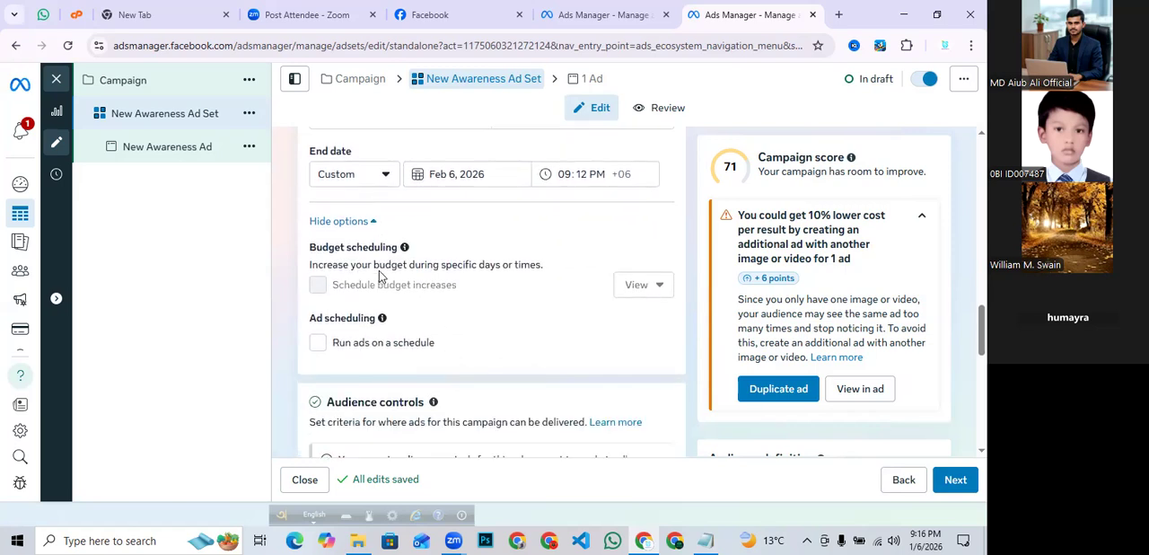
{"action": "left_click", "coordinate": [340, 224]}
{"action": "scroll", "coordinate": [391, 234], "scroll_direction": "up", "scroll_amount": 4}
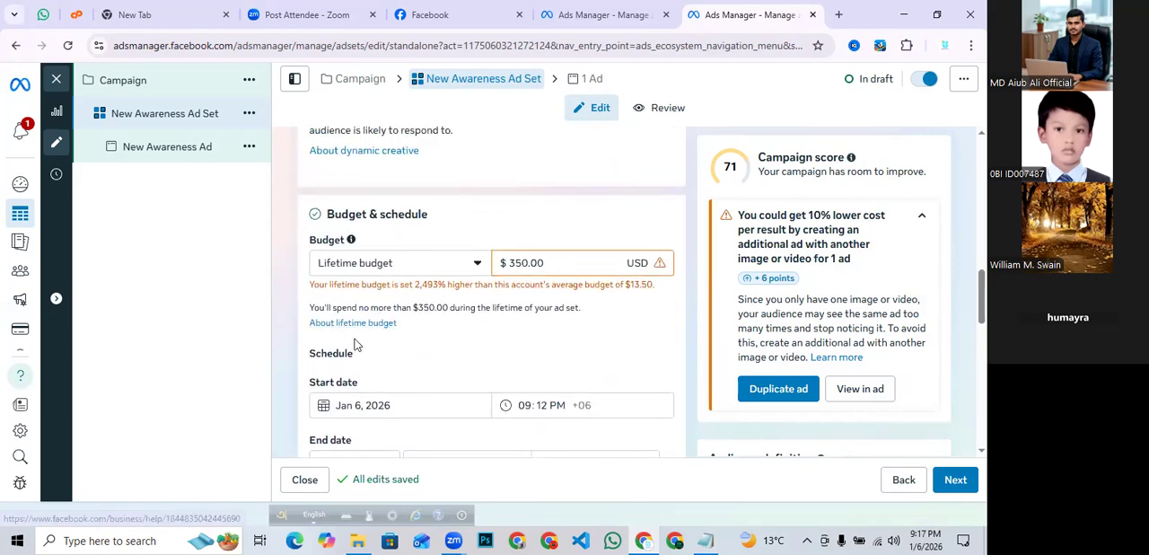
{"action": "scroll", "coordinate": [377, 292], "scroll_direction": "down", "scroll_amount": 2}
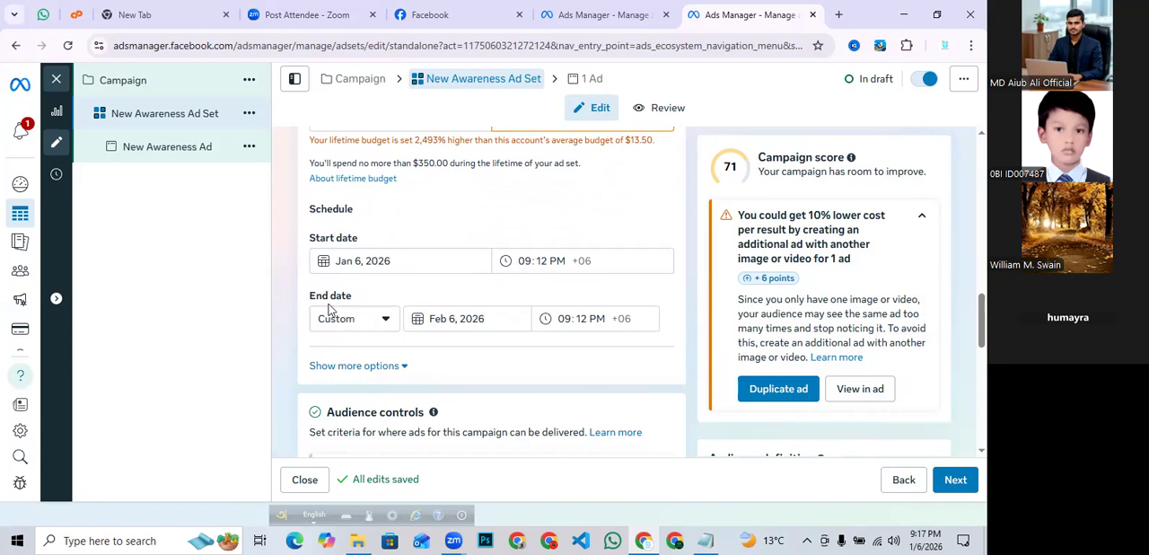
- Expand the scheduling options and enable running ads on a schedule
{"action": "mouse_move", "coordinate": [325, 296]}
{"action": "left_mouse_down"}
{"action": "mouse_move", "coordinate": [372, 296]}
{"action": "mouse_move", "coordinate": [307, 297]}
{"action": "left_mouse_up"}
{"action": "left_click", "coordinate": [382, 297]}
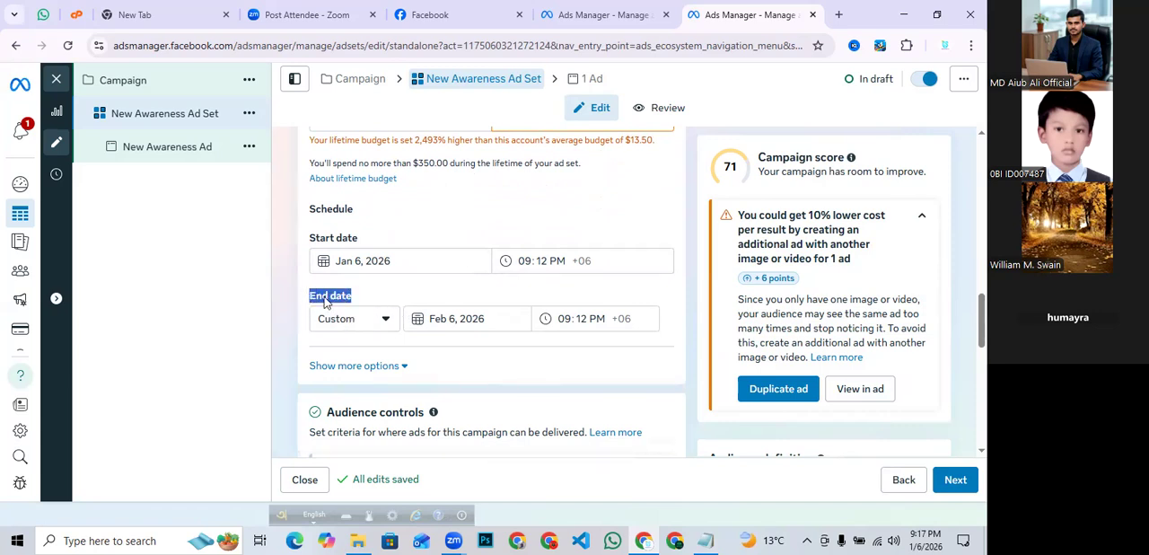
{"action": "left_click", "coordinate": [386, 296]}
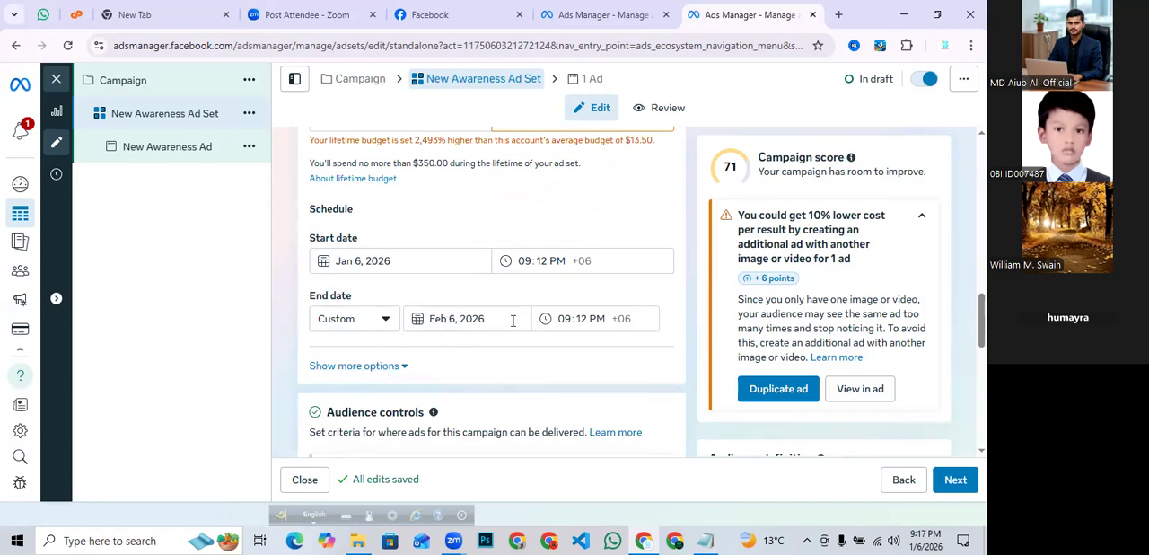
{"action": "scroll", "coordinate": [539, 330], "scroll_direction": "down", "scroll_amount": 1}
{"action": "left_click", "coordinate": [367, 296]}
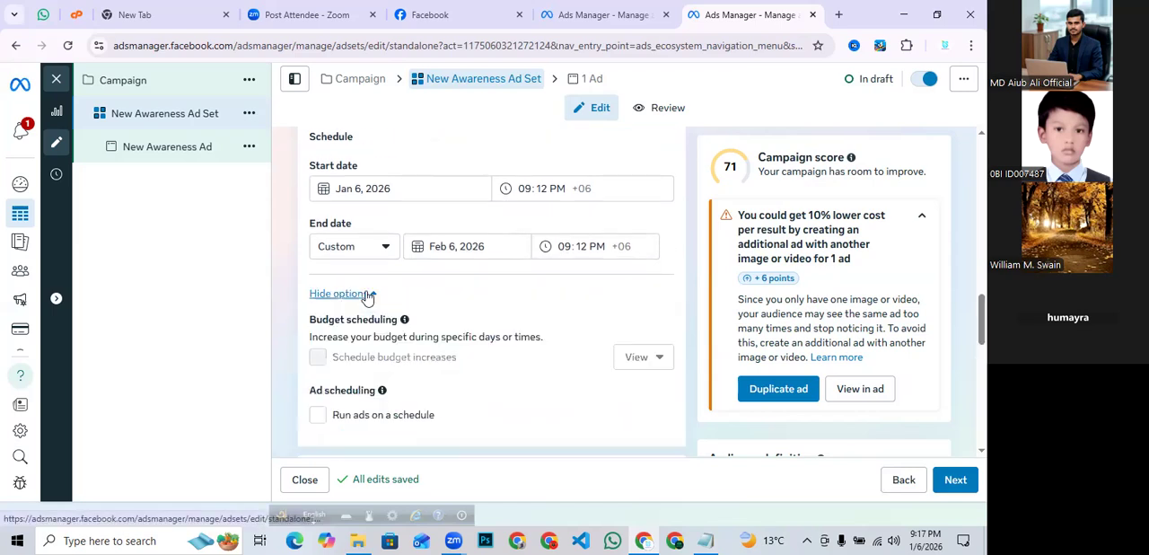
{"action": "scroll", "coordinate": [471, 308], "scroll_direction": "down", "scroll_amount": 1}
{"action": "scroll", "coordinate": [472, 308], "scroll_direction": "down", "scroll_amount": 2}
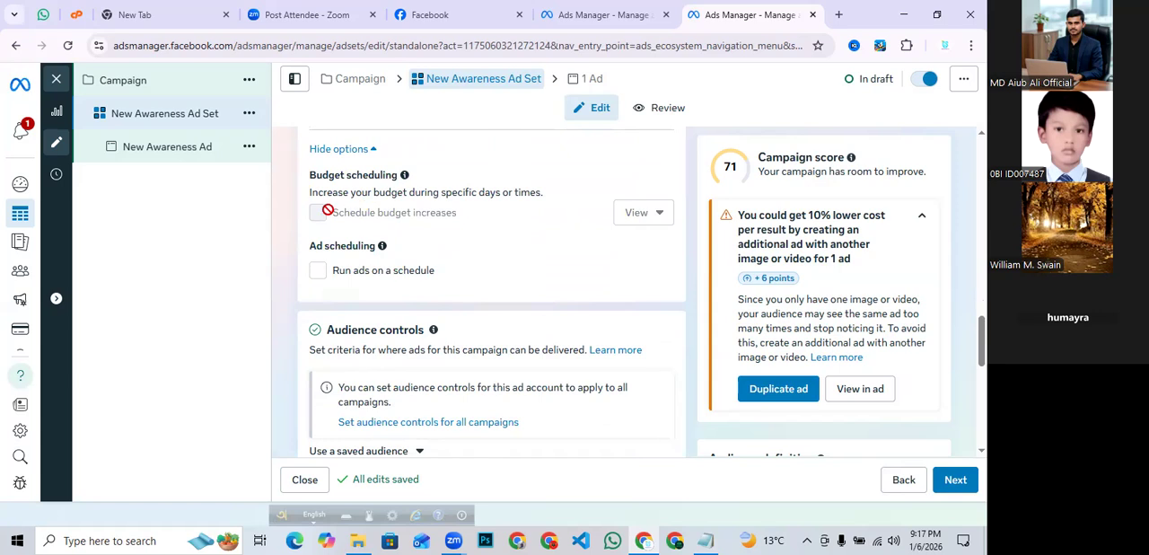
{"action": "left_click", "coordinate": [318, 270]}
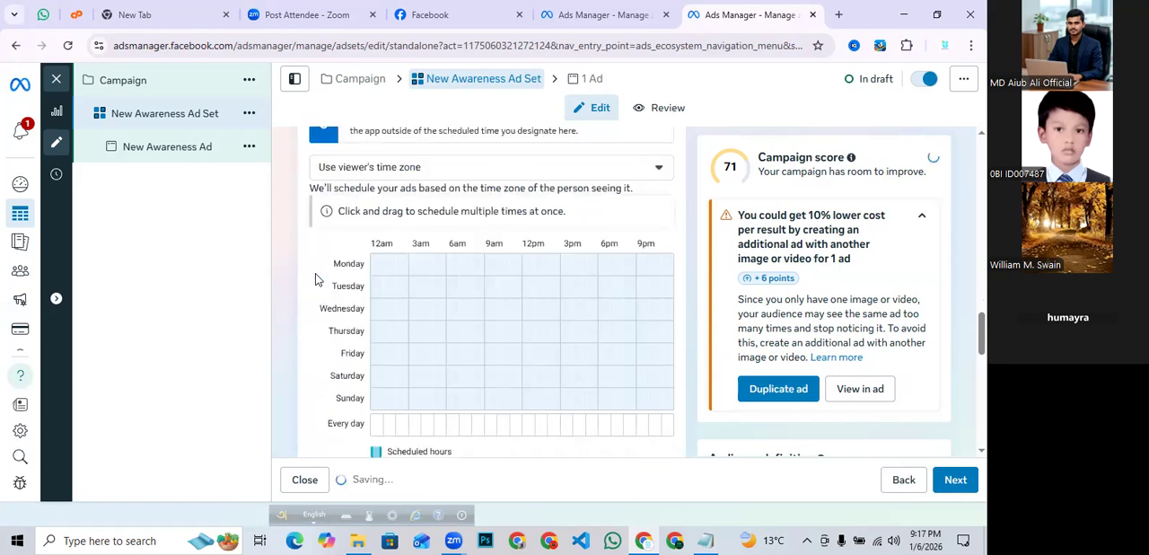
{"action": "scroll", "coordinate": [334, 239], "scroll_direction": "up", "scroll_amount": 3}
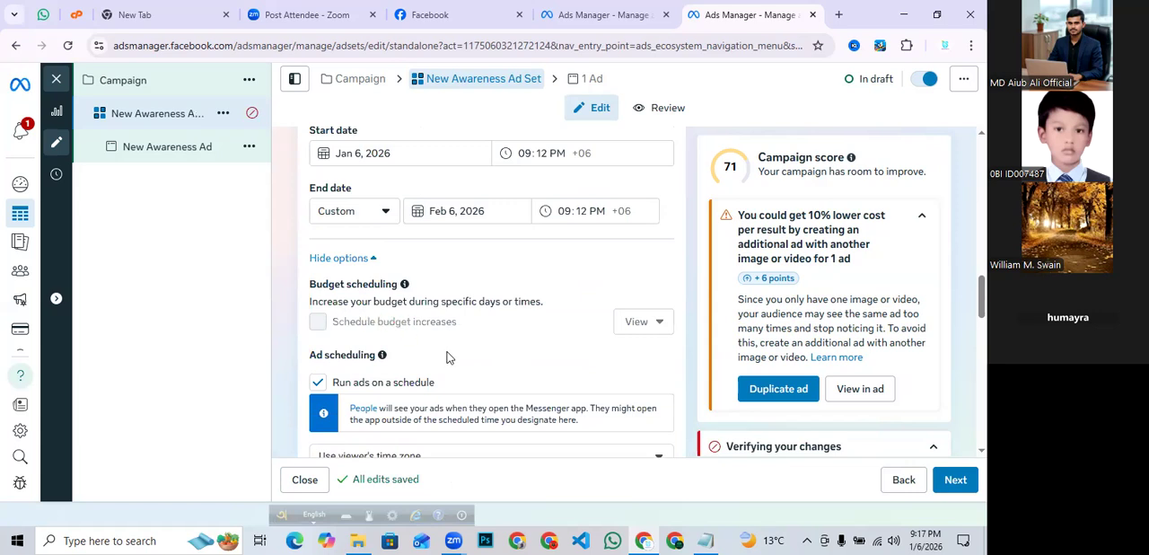
{"action": "scroll", "coordinate": [449, 357], "scroll_direction": "down", "scroll_amount": 3}
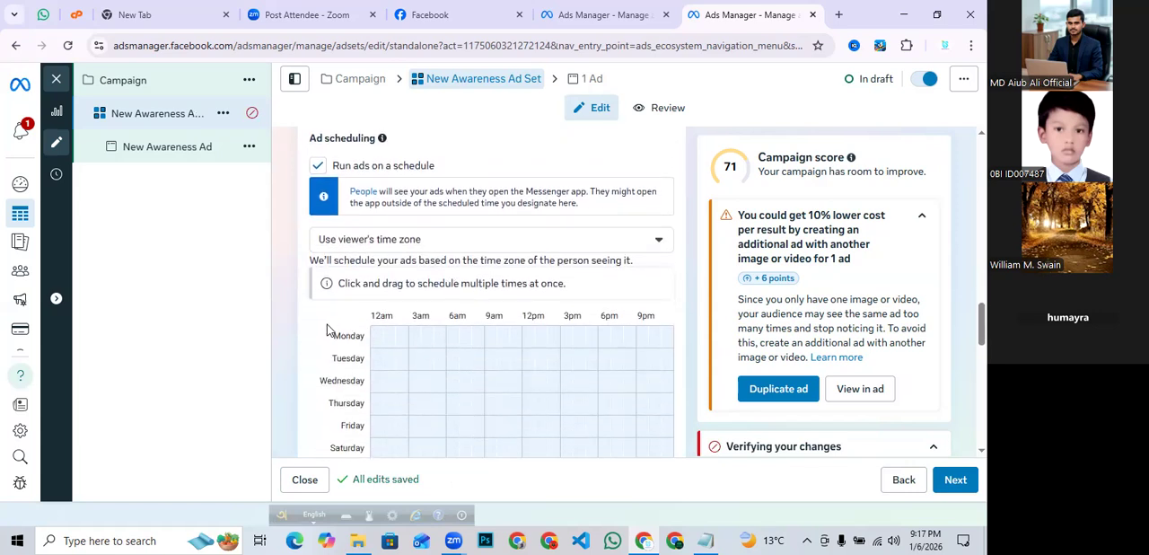
- Mark scheduled hours on the grid: a Monday 9am block, a Monday afternoon-to-evening block, and a Wednesday morning block
{"action": "scroll", "coordinate": [328, 331], "scroll_direction": "down", "scroll_amount": 2}
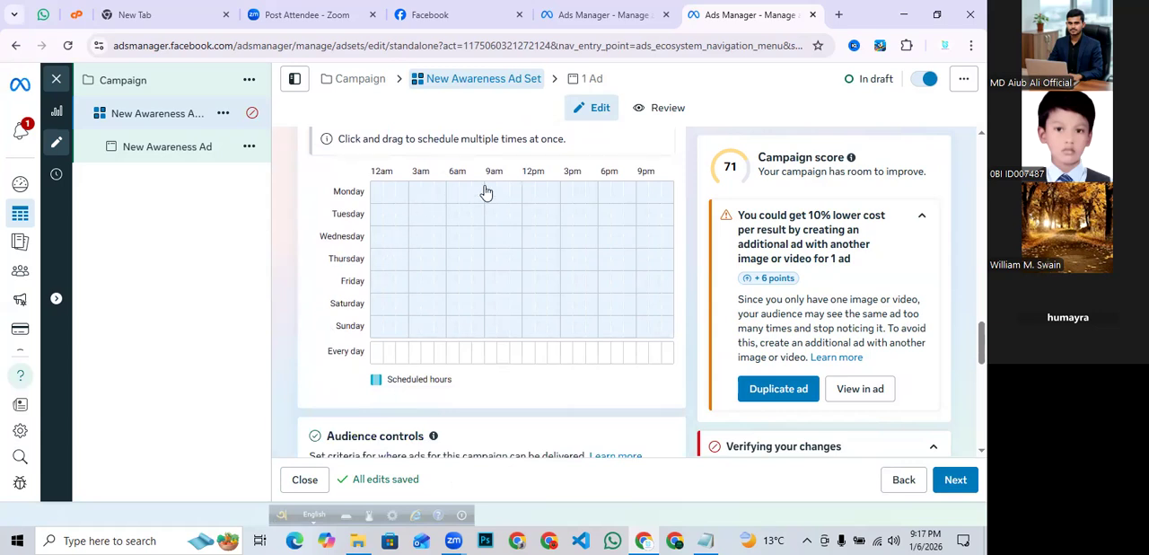
{"action": "left_click_drag", "start_coordinate": [486, 192], "coordinate": [509, 198]}
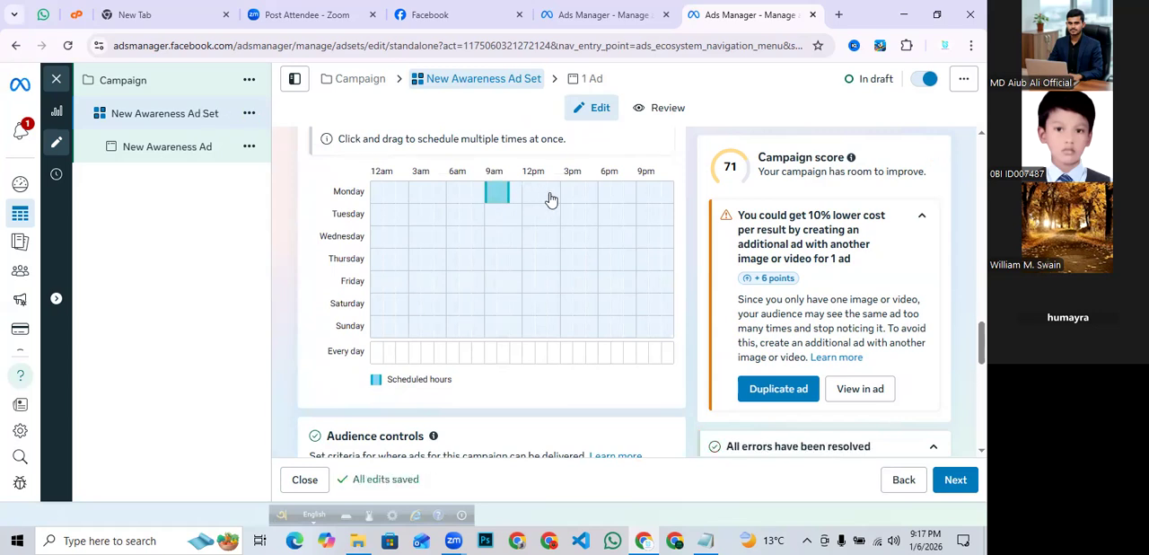
{"action": "left_click_drag", "start_coordinate": [550, 194], "coordinate": [640, 201]}
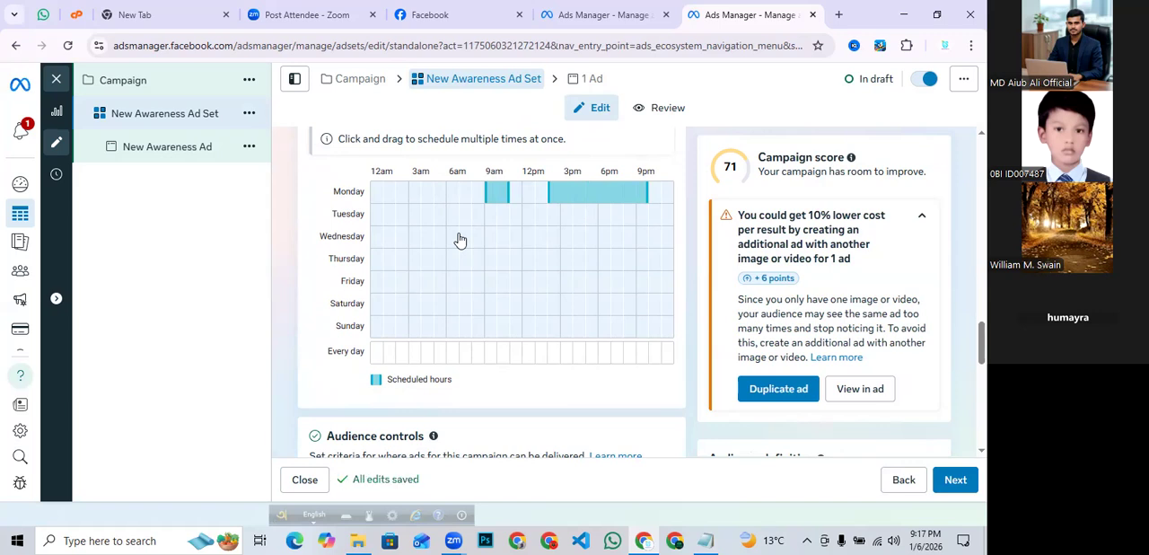
{"action": "left_click_drag", "start_coordinate": [458, 241], "coordinate": [476, 250]}
- Add several every-day hour columns to the ad schedule, starting with 12am
{"action": "left_click", "coordinate": [377, 357]}
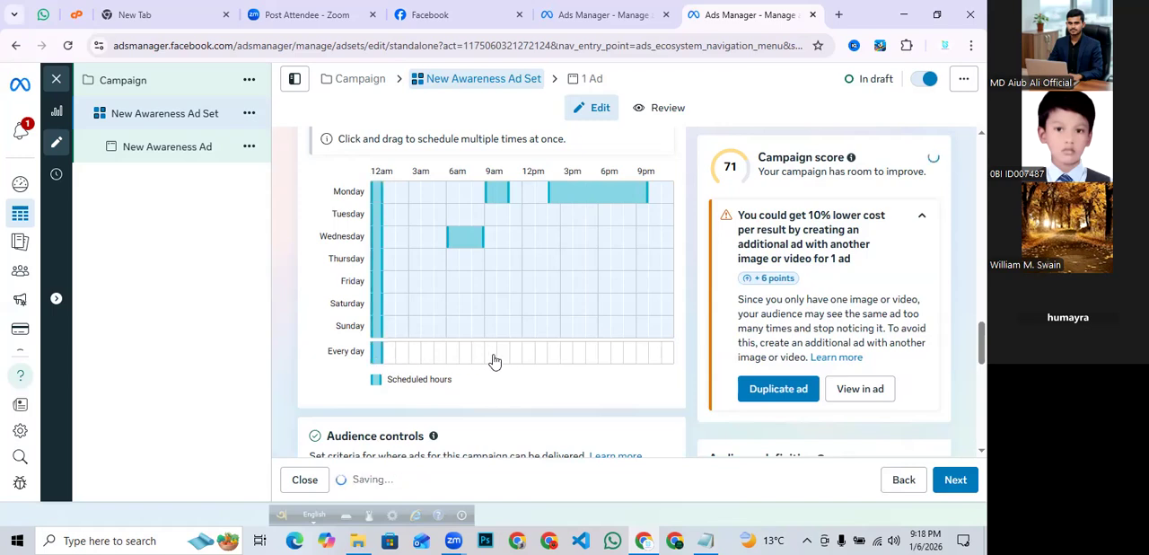
{"action": "left_click", "coordinate": [406, 359]}
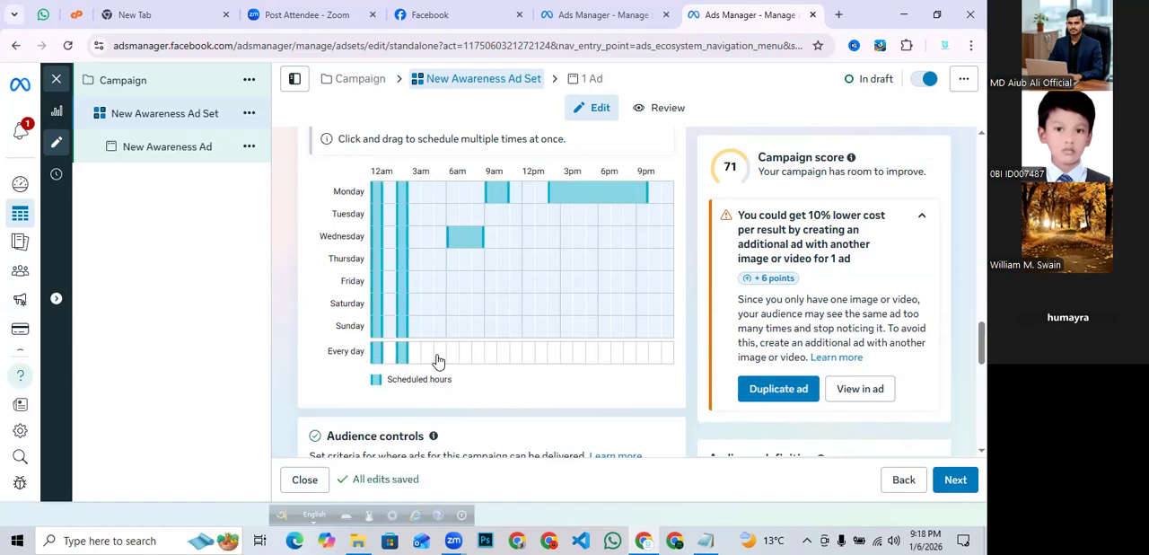
{"action": "left_click", "coordinate": [468, 359]}
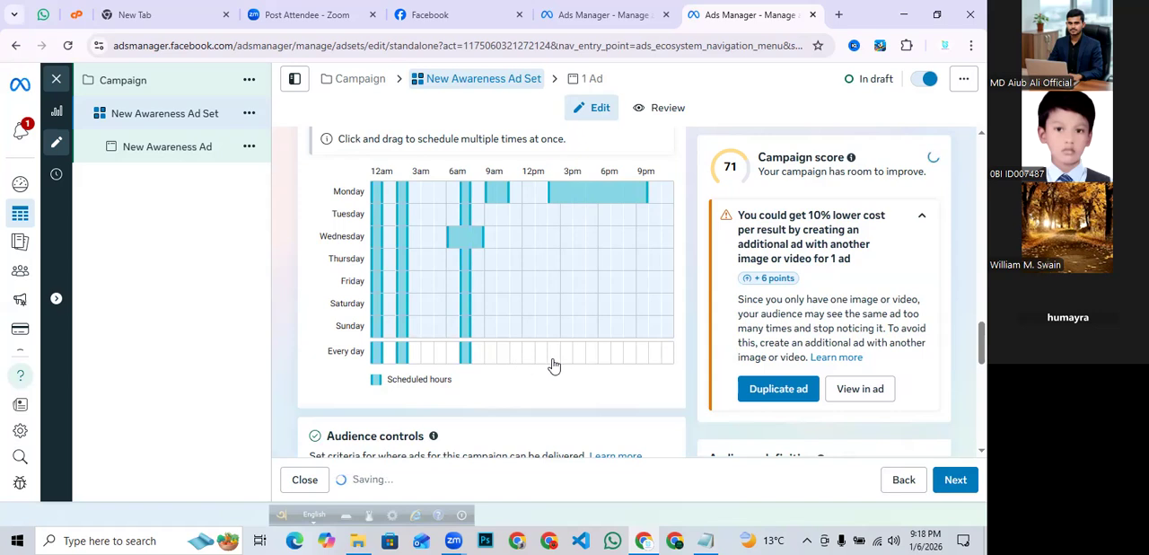
{"action": "left_click", "coordinate": [517, 359]}
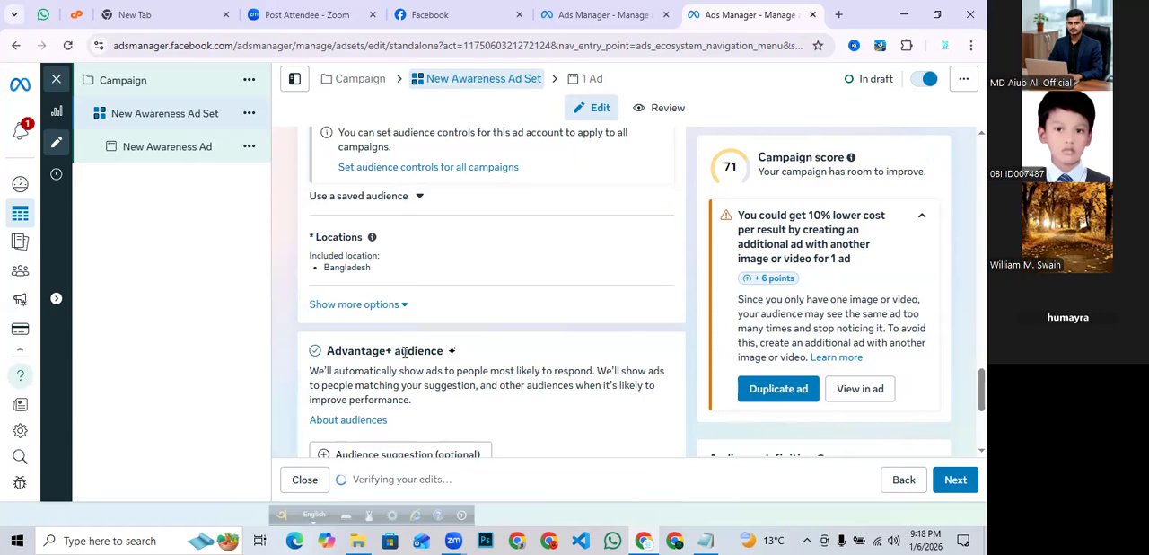
- Switch to the original audience options, choosing to further limit the reach of the ads
{"action": "scroll", "coordinate": [418, 269], "scroll_direction": "up", "scroll_amount": 1}
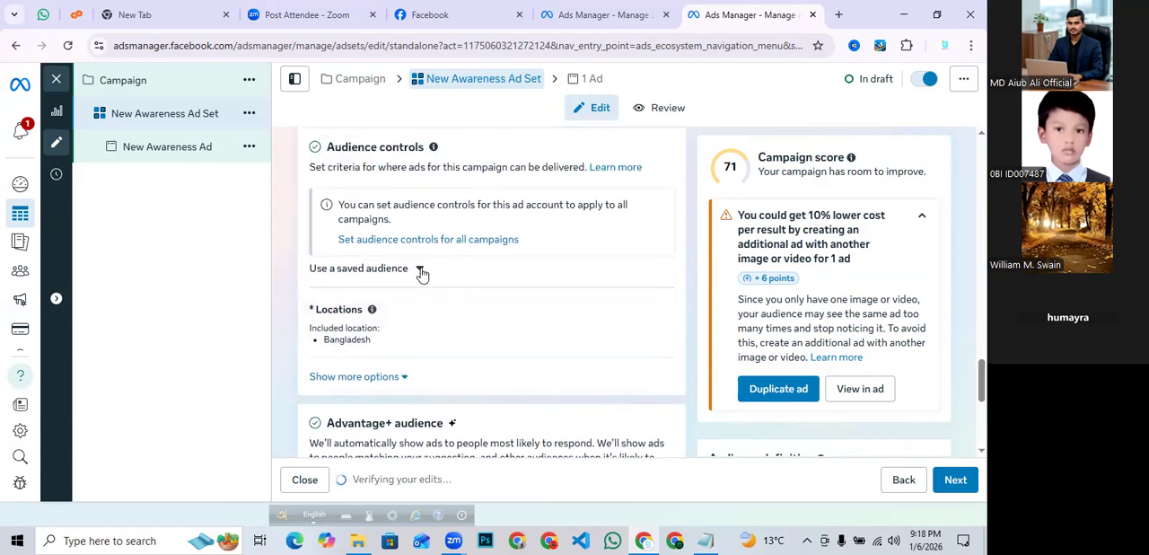
{"action": "scroll", "coordinate": [411, 295], "scroll_direction": "down", "scroll_amount": 3}
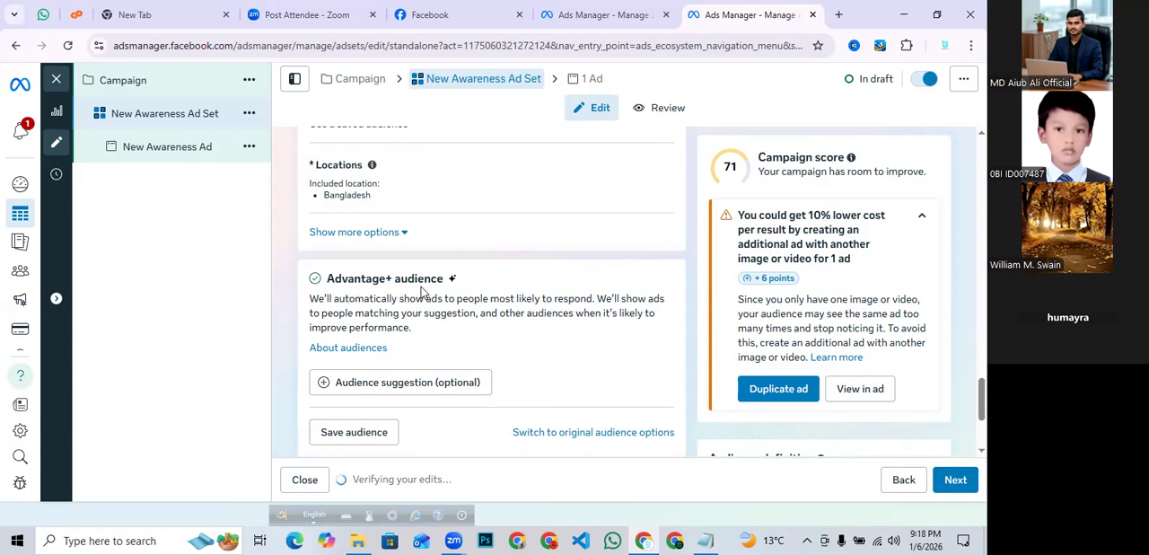
{"action": "scroll", "coordinate": [452, 292], "scroll_direction": "down", "scroll_amount": 1}
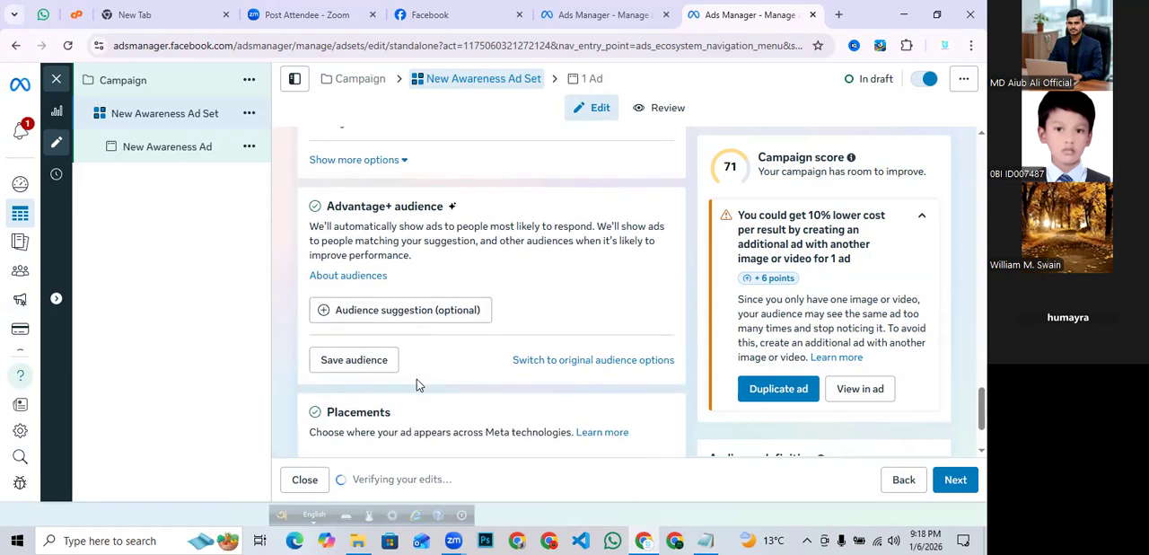
{"action": "left_click", "coordinate": [571, 362]}
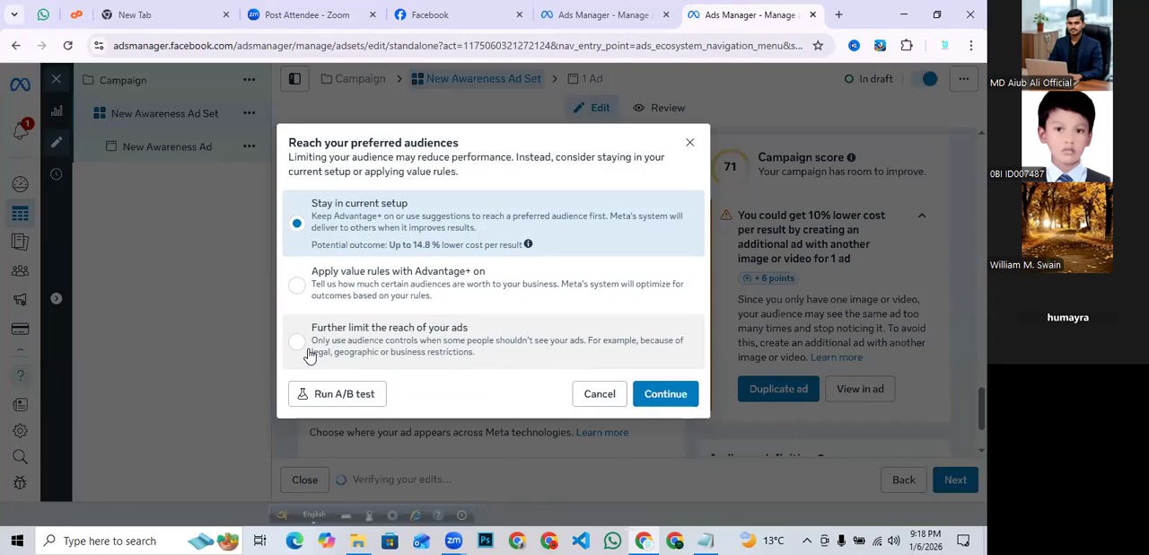
{"action": "left_click", "coordinate": [300, 352]}
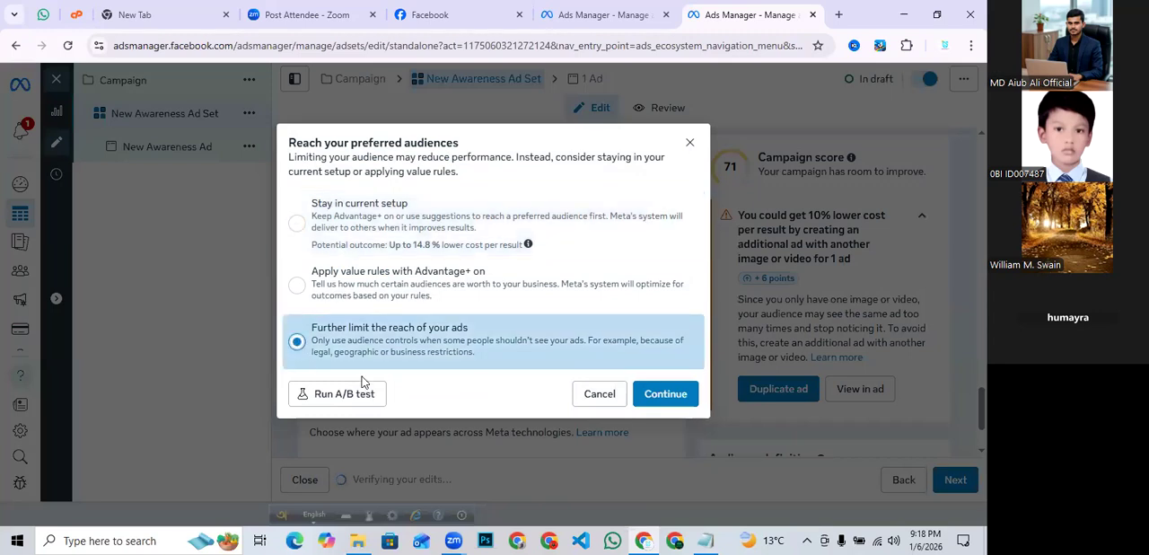
{"action": "left_click", "coordinate": [672, 399]}
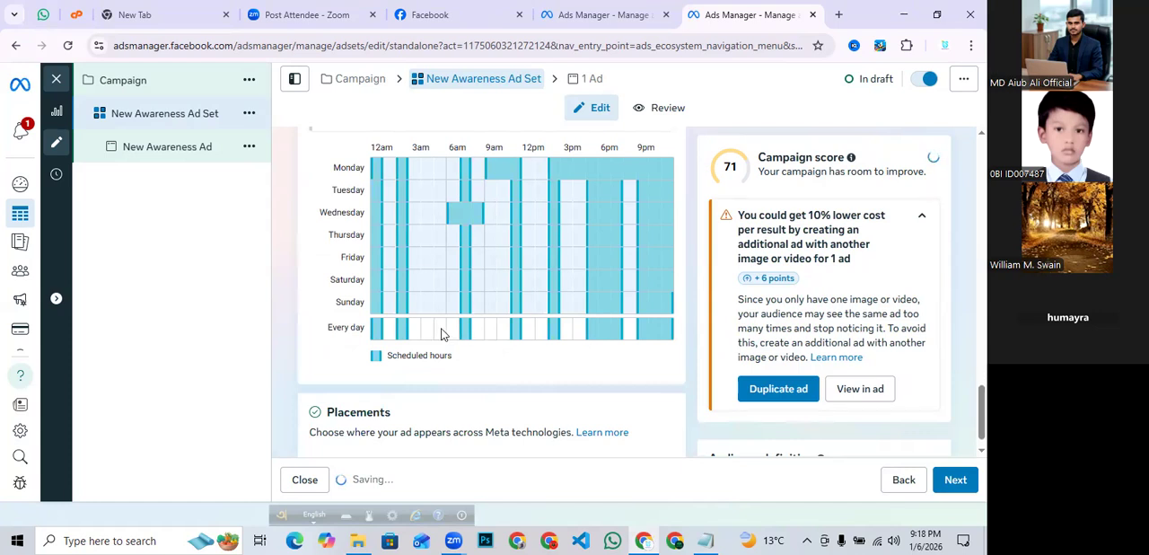
- Review the audience section's custom audiences, locations, age, gender, detailed targeting and language settings
{"action": "scroll", "coordinate": [441, 329], "scroll_direction": "down", "scroll_amount": 3}
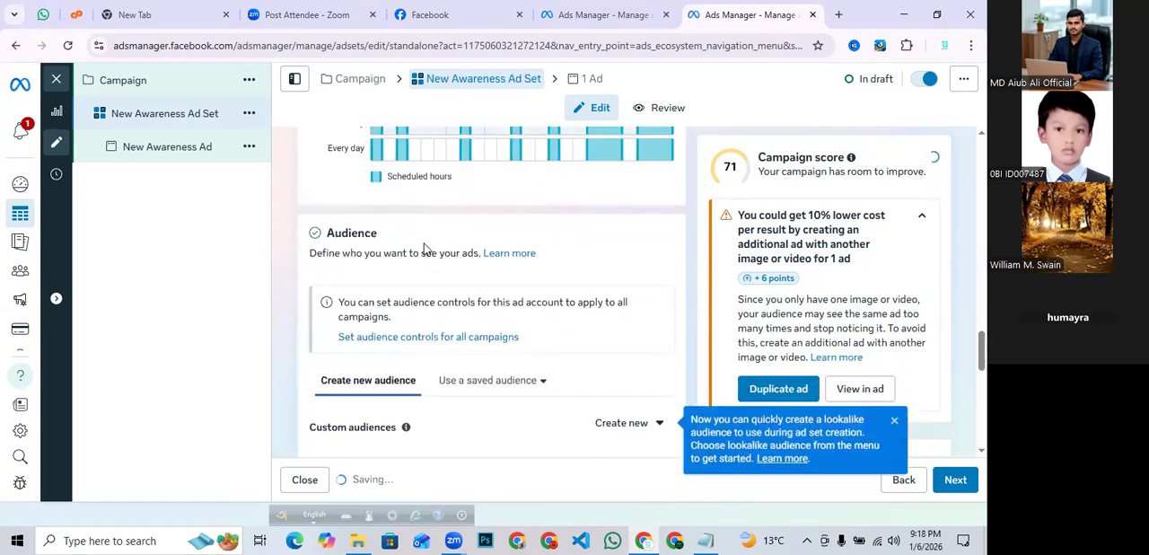
{"action": "scroll", "coordinate": [424, 249], "scroll_direction": "down", "scroll_amount": 1}
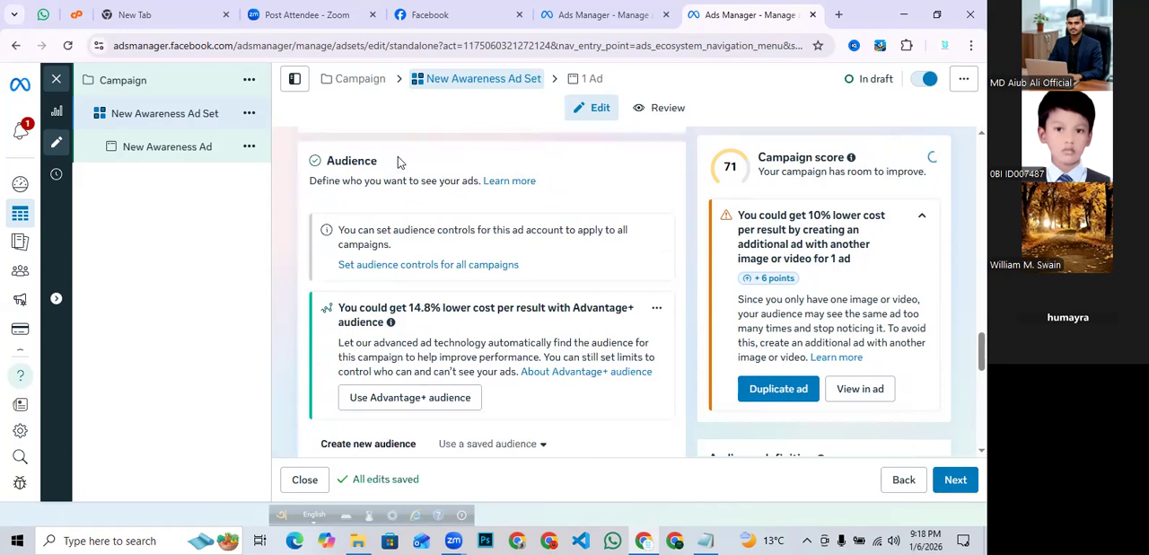
{"action": "left_click_drag", "start_coordinate": [379, 161], "coordinate": [316, 160]}
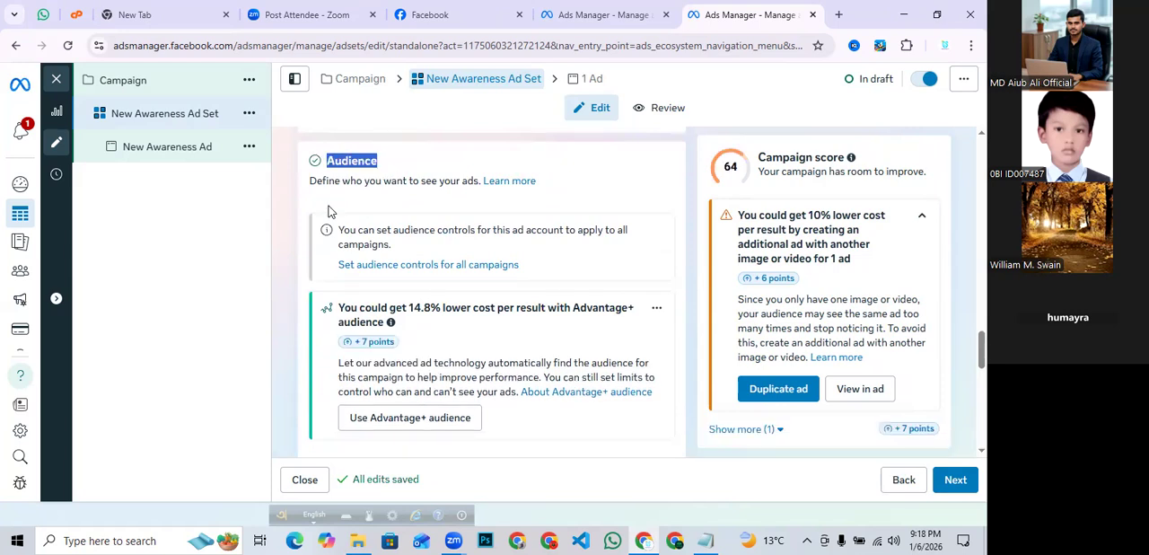
{"action": "scroll", "coordinate": [329, 202], "scroll_direction": "down", "scroll_amount": 3}
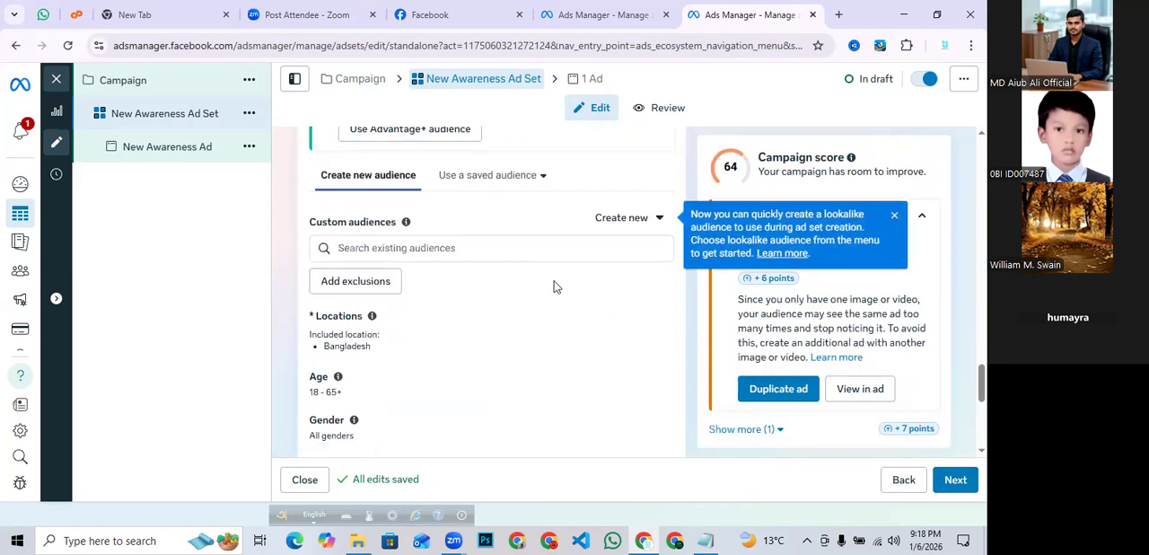
{"action": "scroll", "coordinate": [473, 285], "scroll_direction": "down", "scroll_amount": 2}
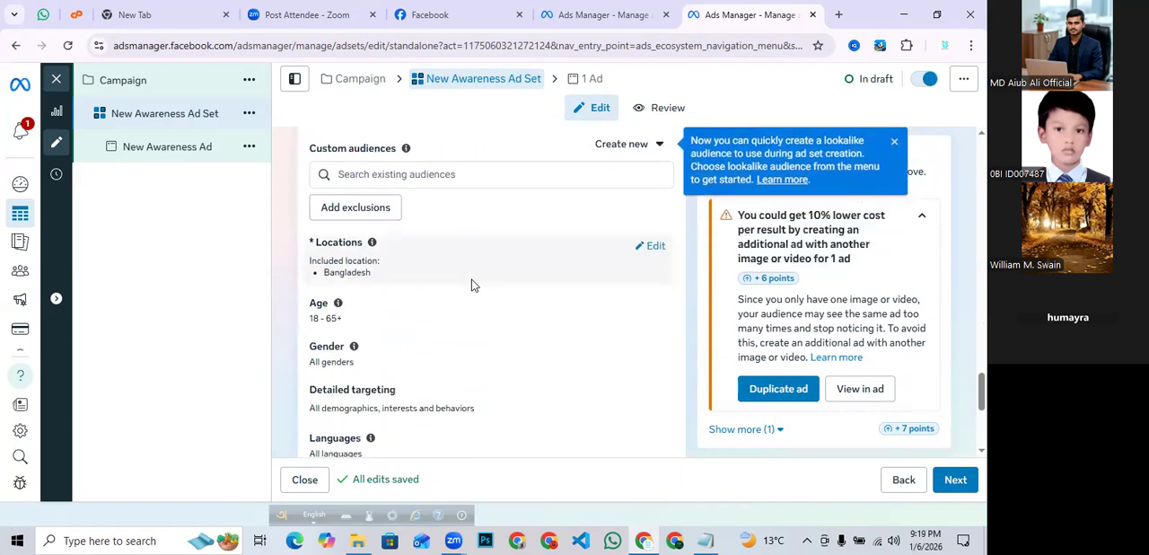
{"action": "scroll", "coordinate": [473, 285], "scroll_direction": "down", "scroll_amount": 2}
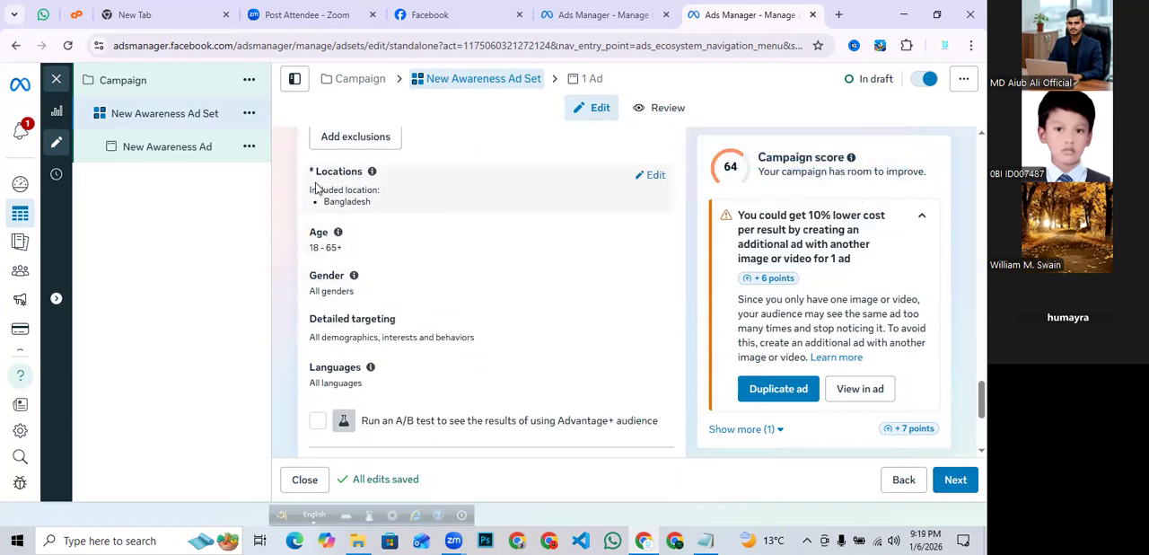
{"action": "left_click_drag", "start_coordinate": [311, 170], "coordinate": [434, 174]}
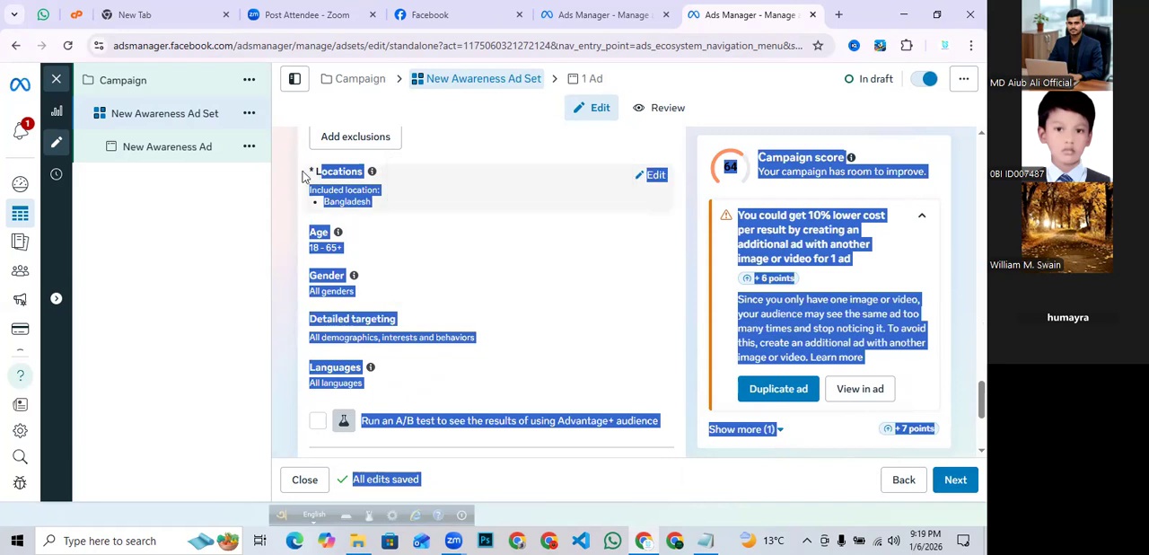
{"action": "left_click", "coordinate": [375, 200]}
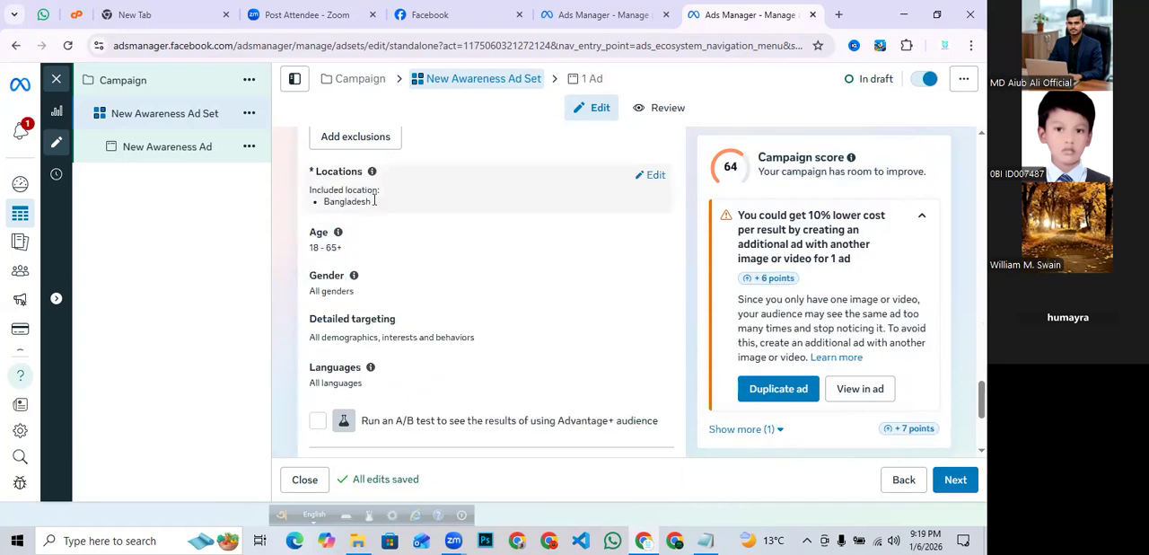
- Edit the audience locations and set the included location to Bogura
{"action": "left_click", "coordinate": [654, 176]}
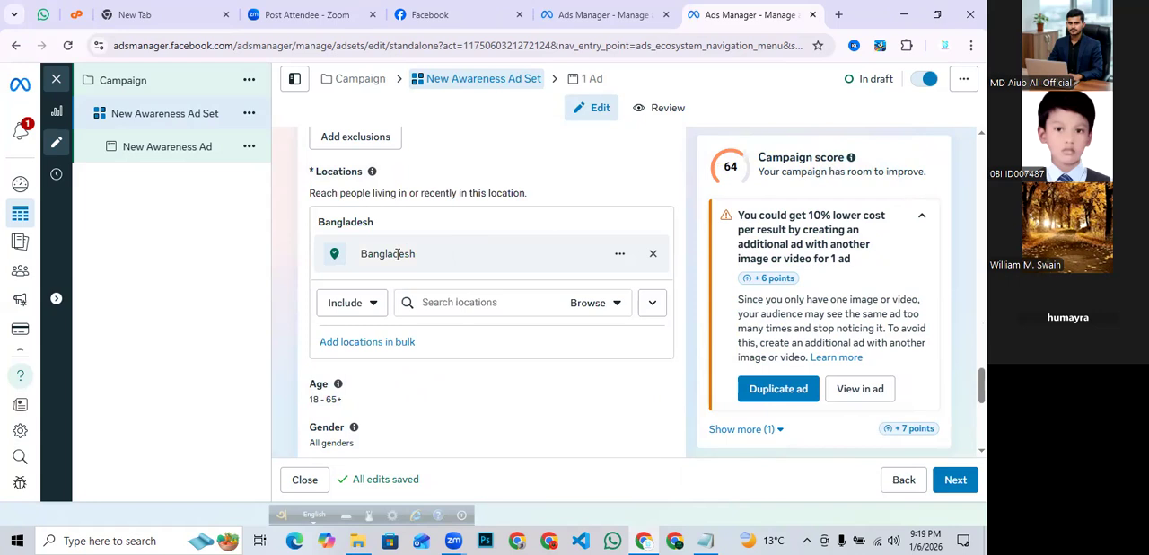
{"action": "left_click", "coordinate": [426, 303]}
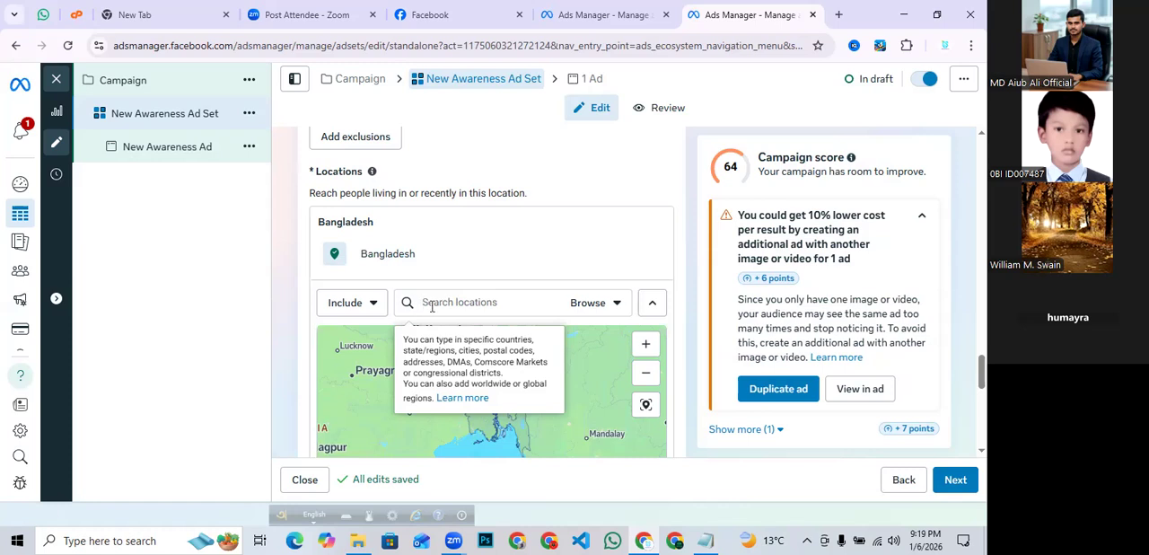
{"action": "type", "text": "bogura"}
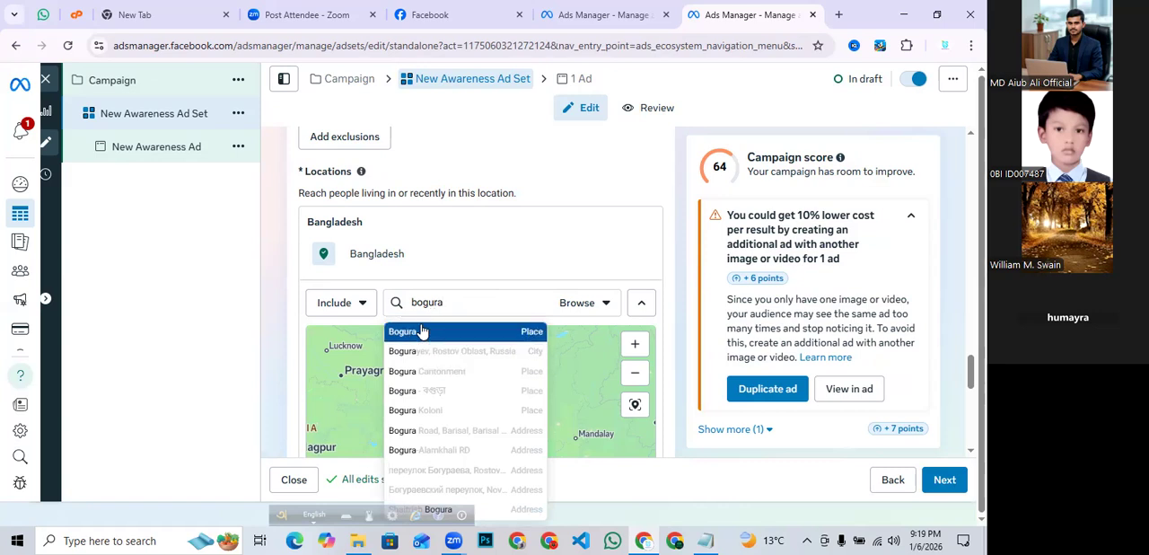
{"action": "left_click", "coordinate": [431, 334]}
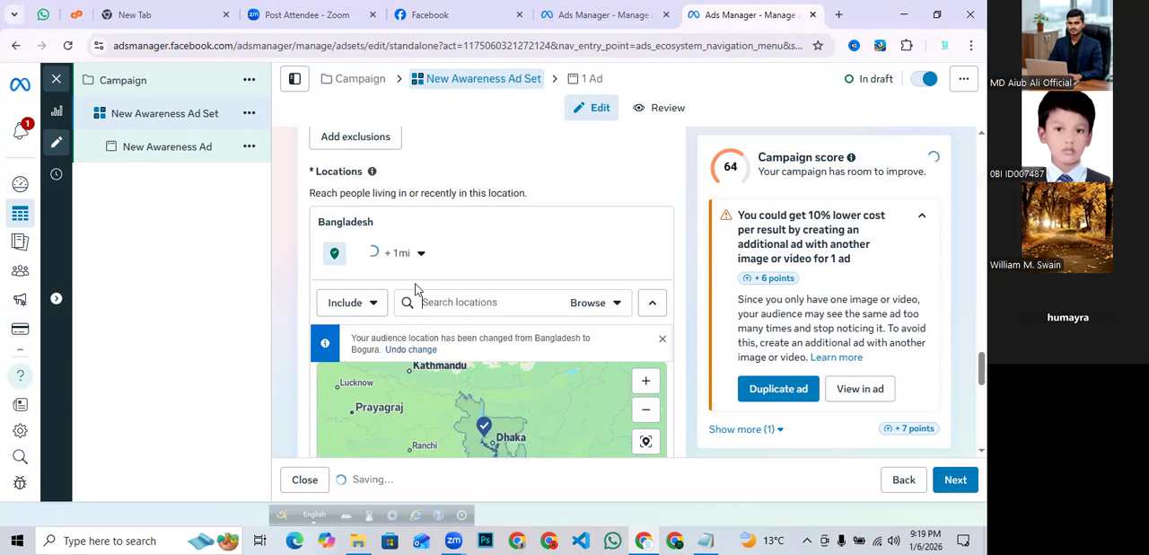
{"action": "scroll", "coordinate": [556, 305], "scroll_direction": "down", "scroll_amount": 2}
{"action": "scroll", "coordinate": [582, 304], "scroll_direction": "up", "scroll_amount": 2}
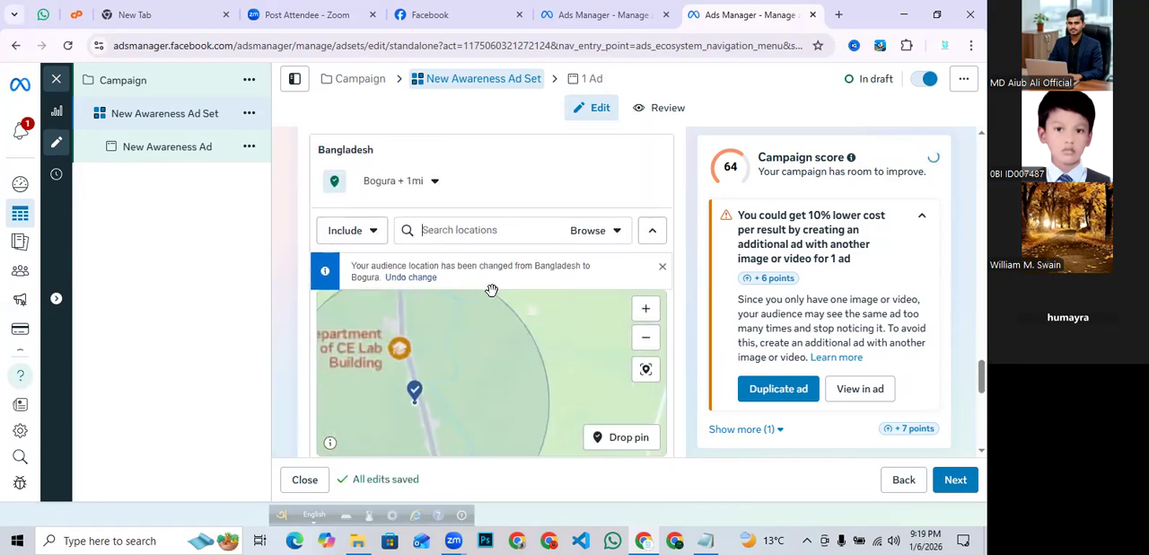
{"action": "scroll", "coordinate": [512, 196], "scroll_direction": "up", "scroll_amount": 1}
{"action": "scroll", "coordinate": [512, 197], "scroll_direction": "down", "scroll_amount": 1}
{"action": "scroll", "coordinate": [464, 333], "scroll_direction": "down", "scroll_amount": 2}
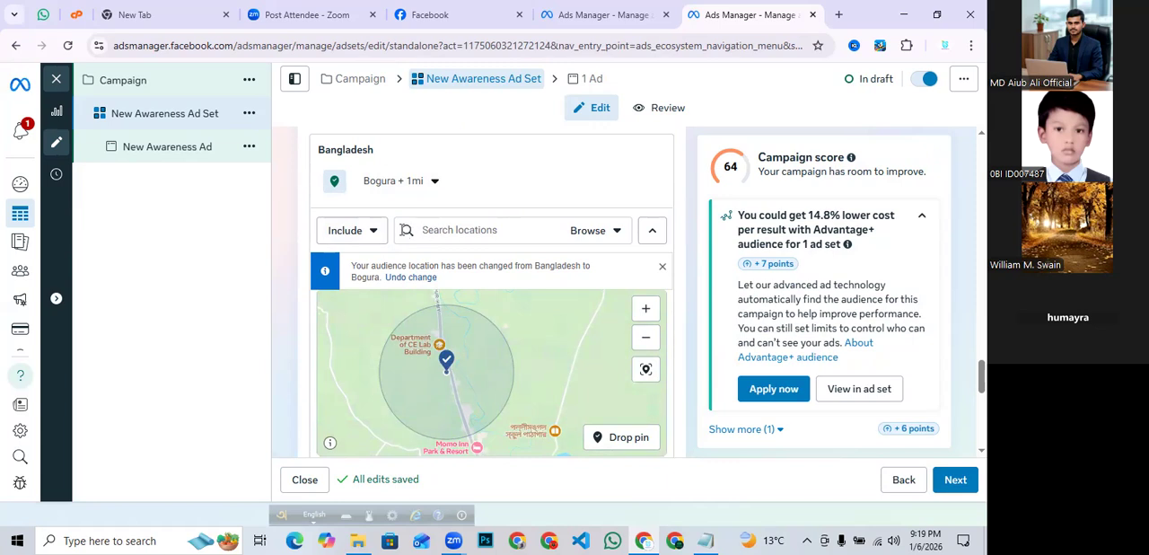
- Exclude Dhaka, Dhaka Division from the audience locations
{"action": "left_click", "coordinate": [372, 231]}
{"action": "left_click", "coordinate": [353, 294]}
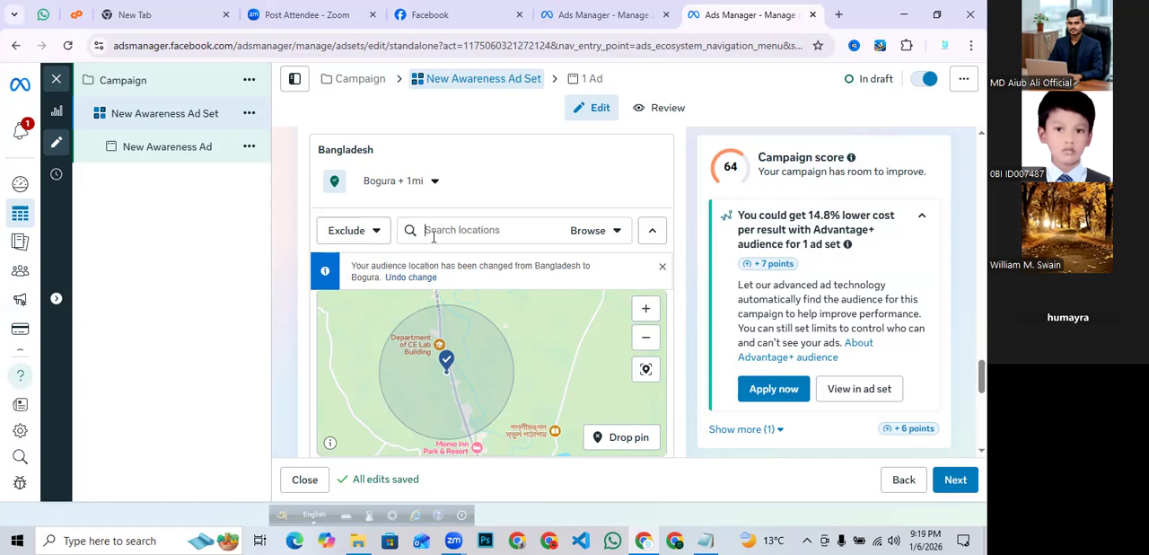
{"action": "type", "text": "dhaka"}
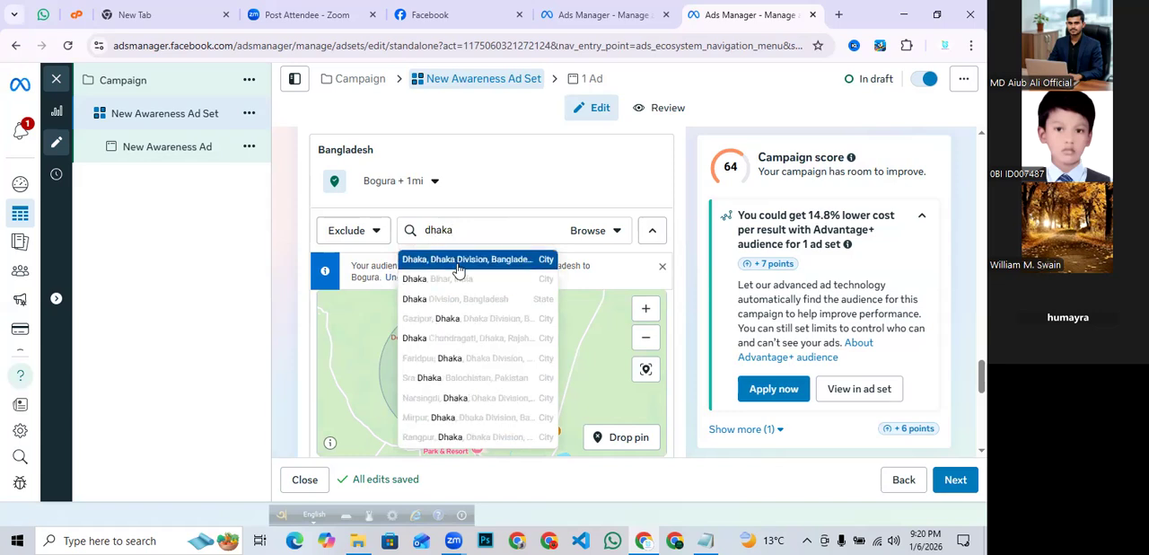
{"action": "left_click", "coordinate": [458, 260]}
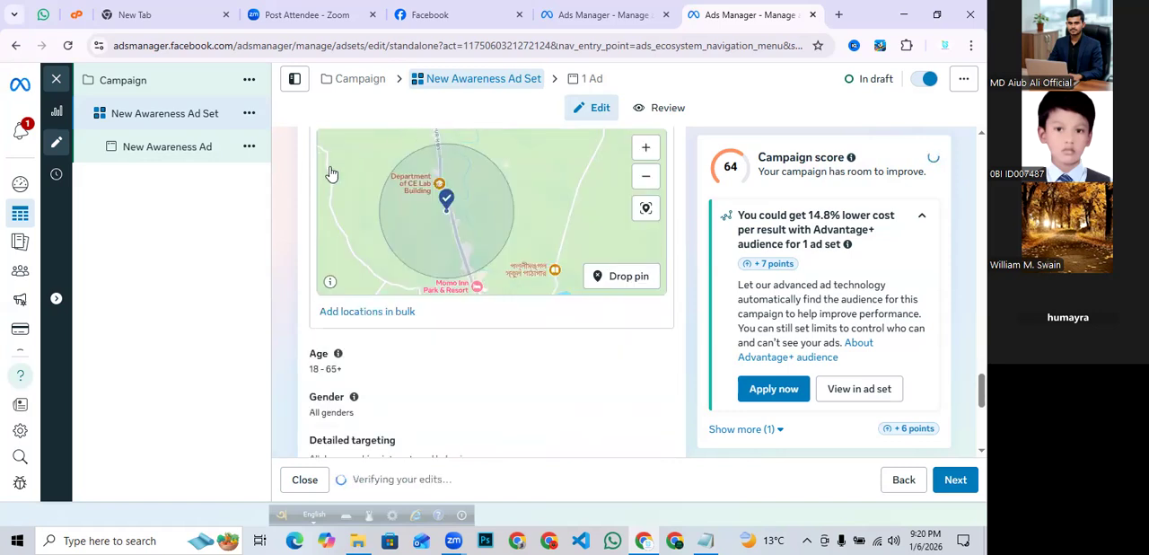
- Open the age range for editing and review the minimum and maximum age options
{"action": "scroll", "coordinate": [554, 319], "scroll_direction": "down", "scroll_amount": 1}
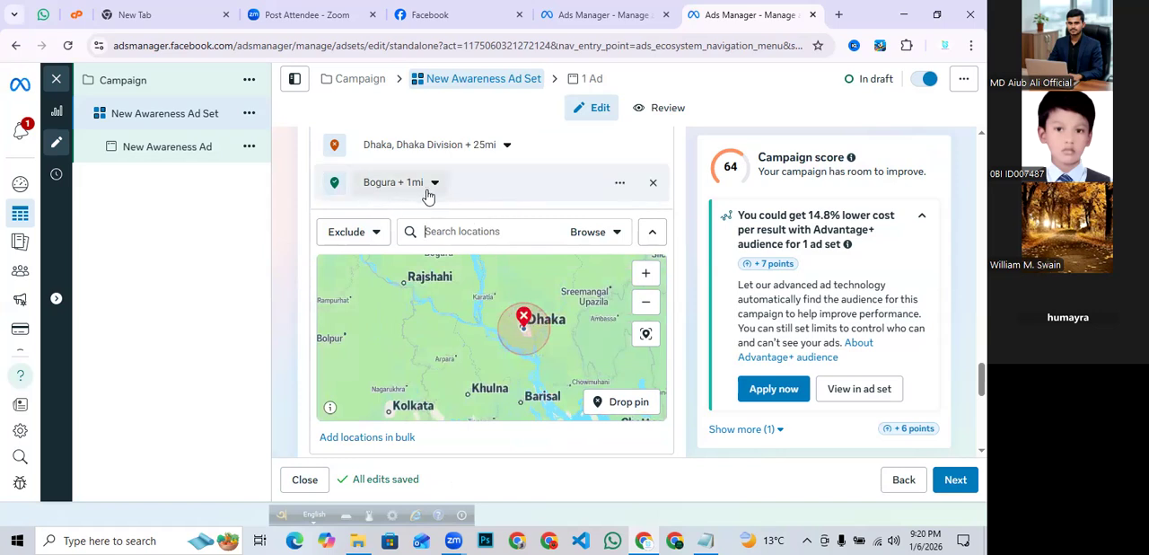
{"action": "scroll", "coordinate": [526, 218], "scroll_direction": "down", "scroll_amount": 2}
{"action": "scroll", "coordinate": [410, 298], "scroll_direction": "down", "scroll_amount": 1}
{"action": "scroll", "coordinate": [411, 297], "scroll_direction": "down", "scroll_amount": 2}
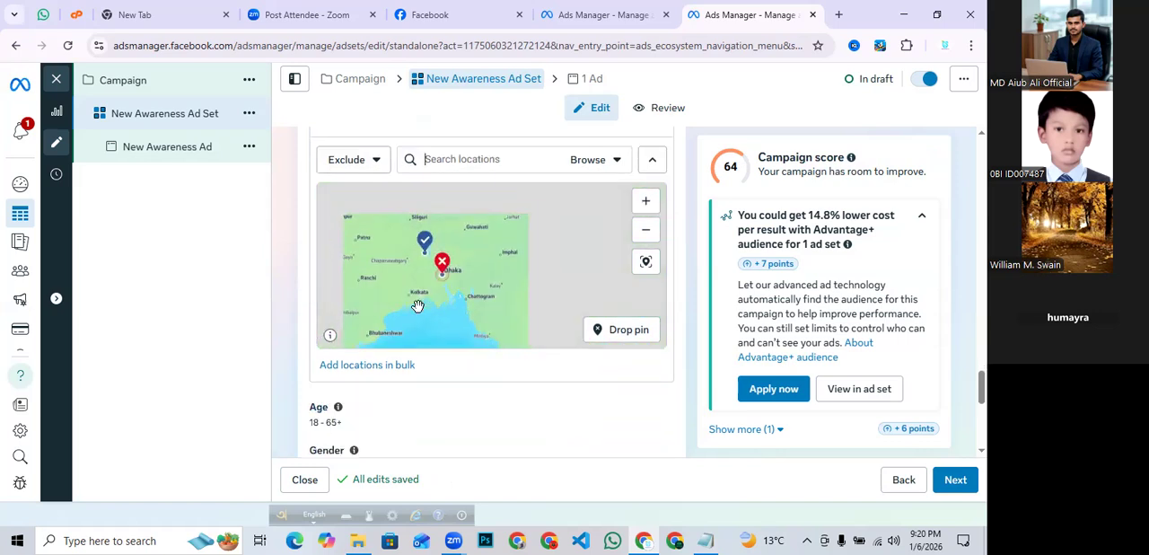
{"action": "scroll", "coordinate": [470, 382], "scroll_direction": "down", "scroll_amount": 1}
{"action": "scroll", "coordinate": [469, 382], "scroll_direction": "down", "scroll_amount": 1}
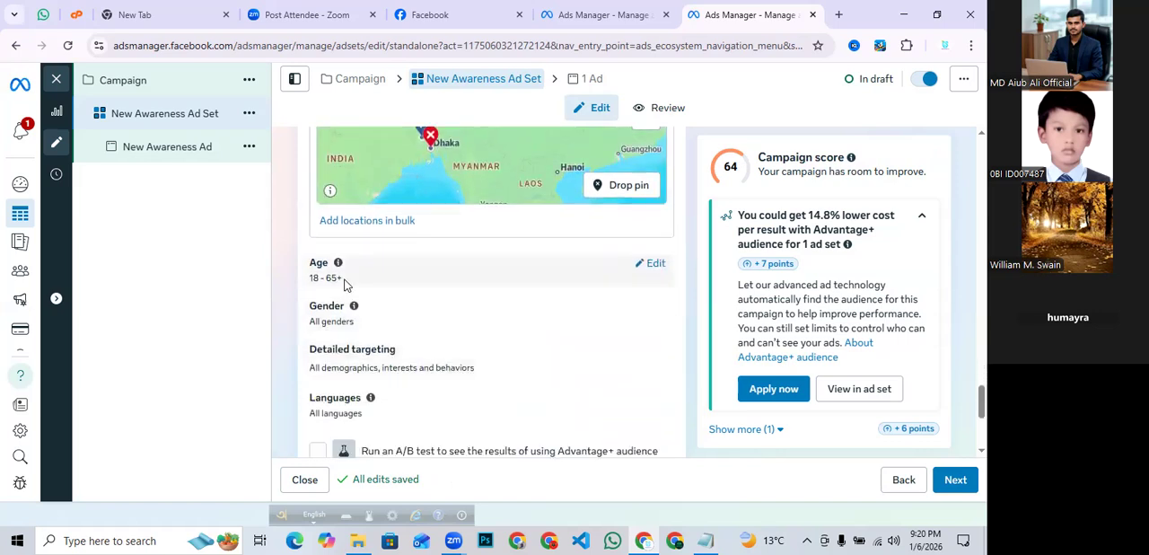
{"action": "left_click", "coordinate": [643, 265]}
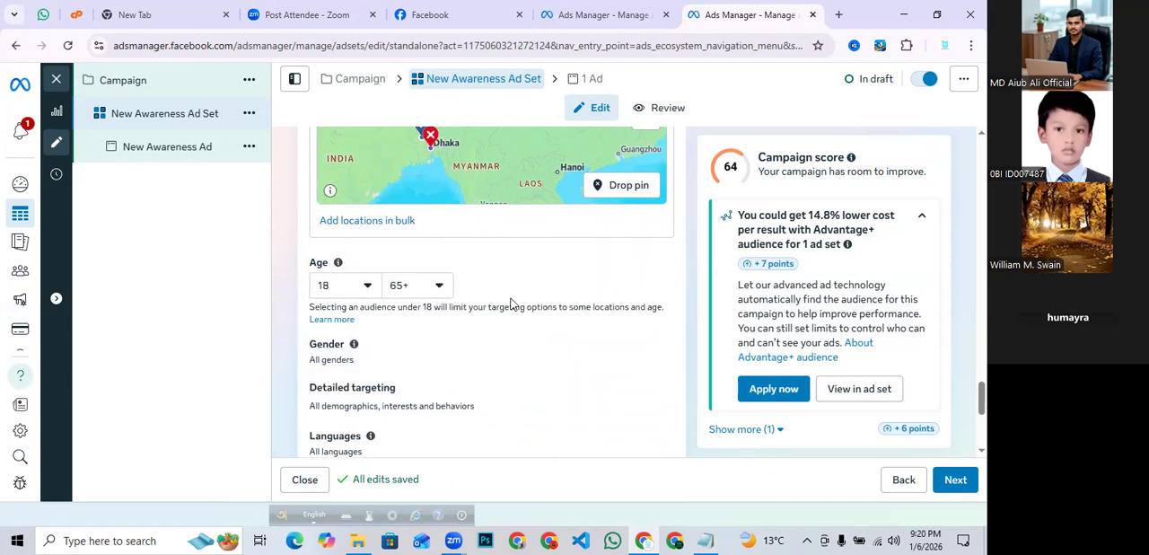
{"action": "left_click", "coordinate": [362, 292]}
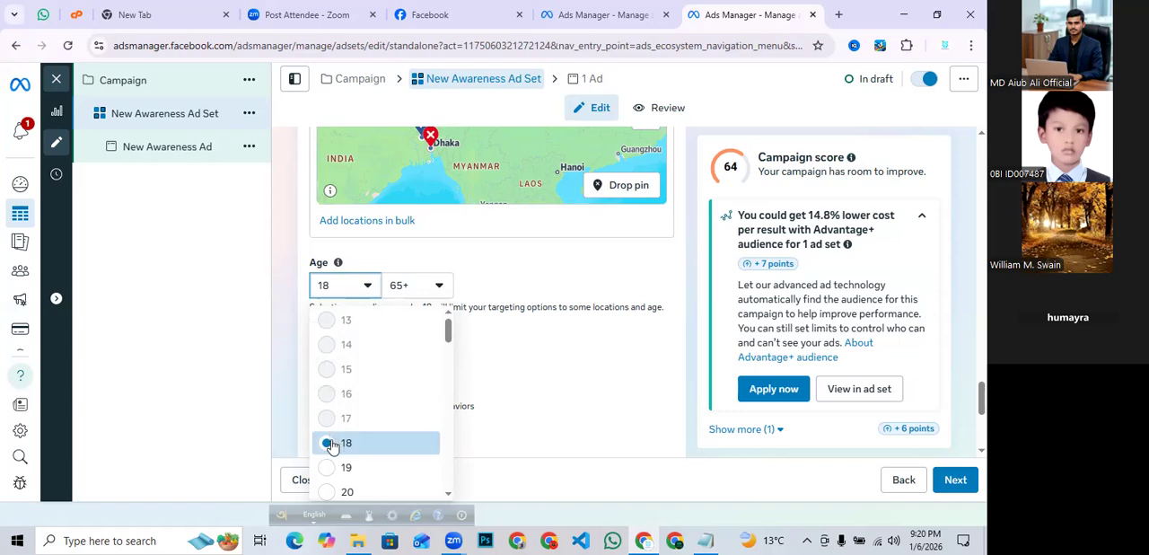
{"action": "left_click", "coordinate": [427, 285]}
{"action": "left_click", "coordinate": [429, 285]}
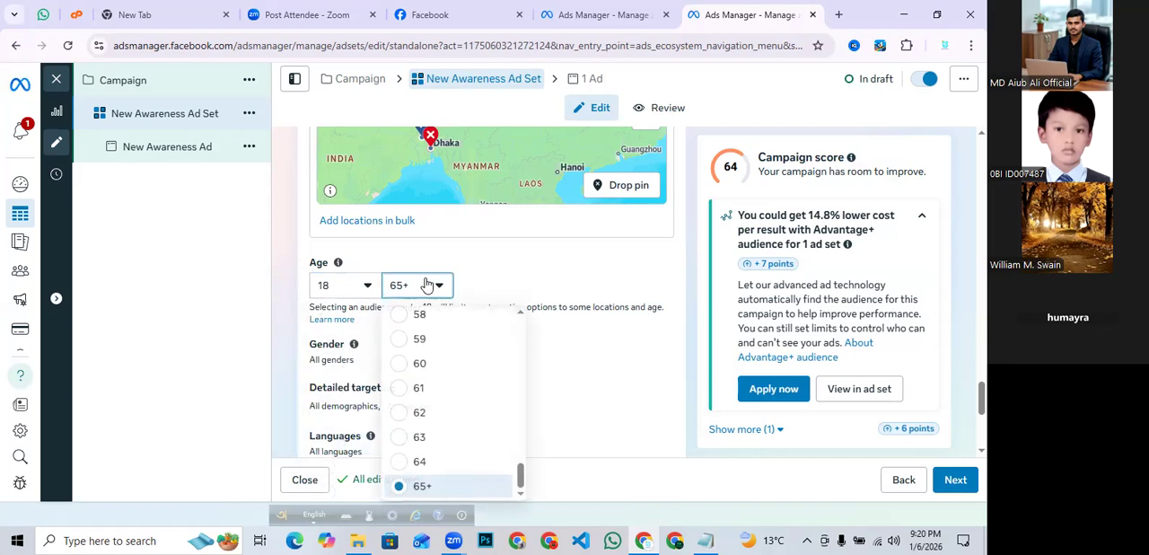
{"action": "scroll", "coordinate": [418, 409], "scroll_direction": "up", "scroll_amount": 3}
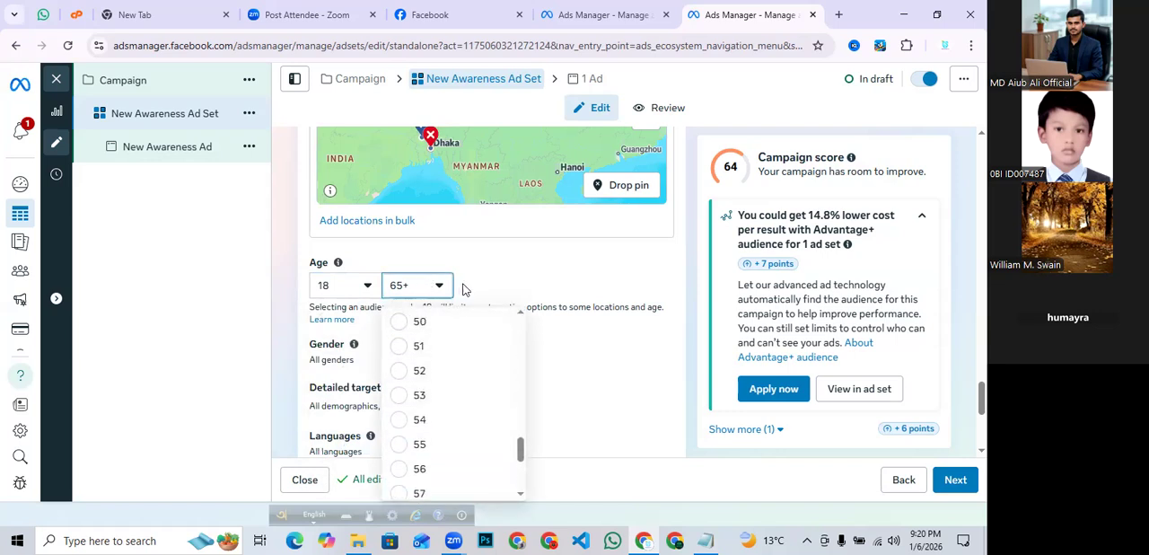
{"action": "left_click", "coordinate": [500, 269]}
- Edit the audience gender and set it to Men
{"action": "scroll", "coordinate": [500, 270], "scroll_direction": "down", "scroll_amount": 2}
{"action": "mouse_move", "coordinate": [352, 203]}
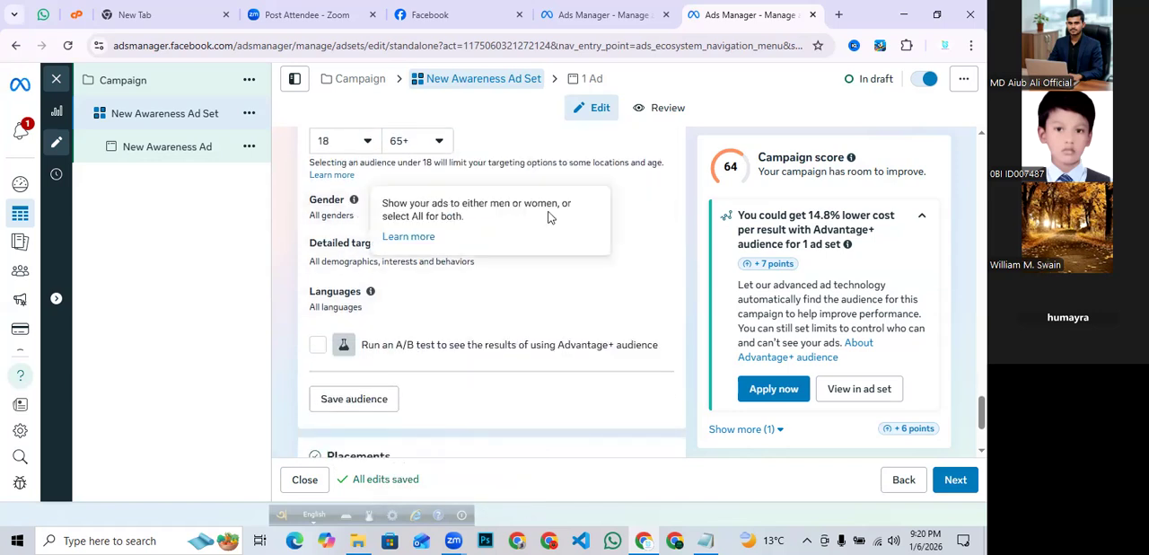
{"action": "left_click", "coordinate": [651, 202]}
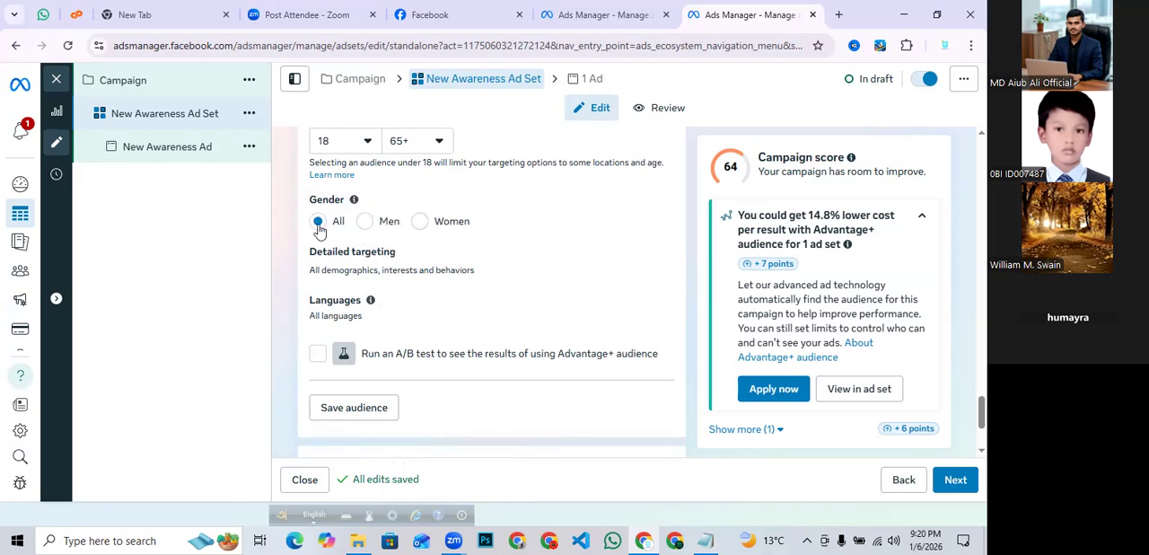
{"action": "left_click", "coordinate": [365, 224]}
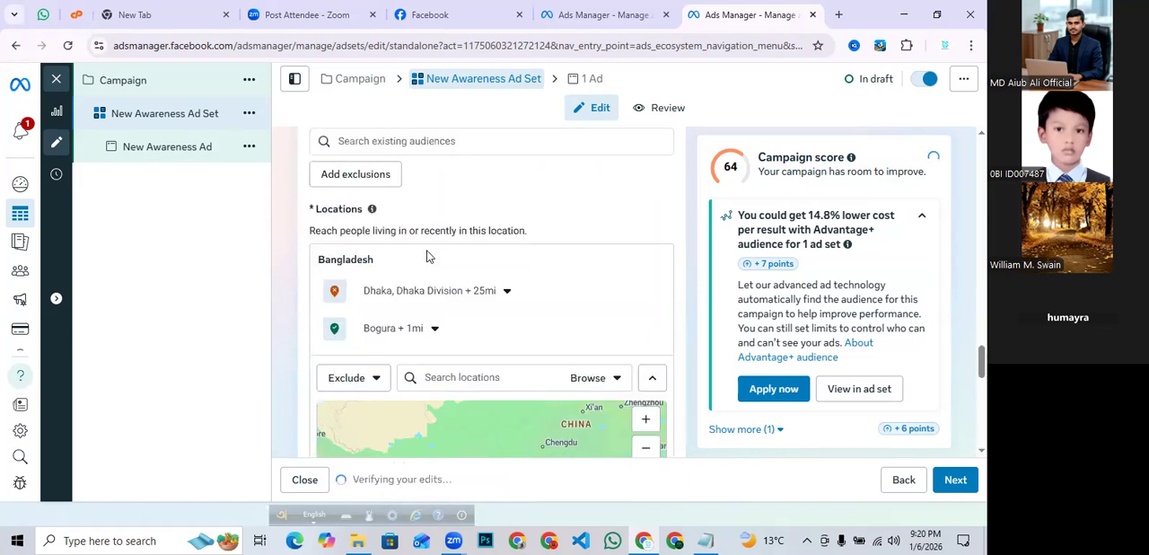
- Open detailed targeting and browse its Demographics and Interests categories
{"action": "scroll", "coordinate": [427, 257], "scroll_direction": "down", "scroll_amount": 4}
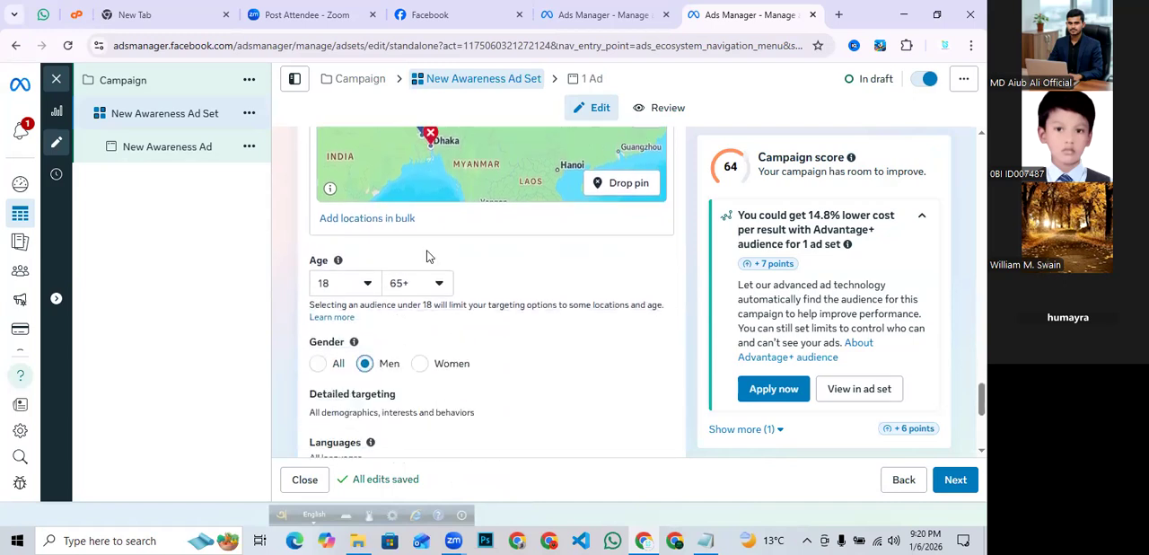
{"action": "scroll", "coordinate": [427, 257], "scroll_direction": "down", "scroll_amount": 3}
{"action": "mouse_move", "coordinate": [370, 228]}
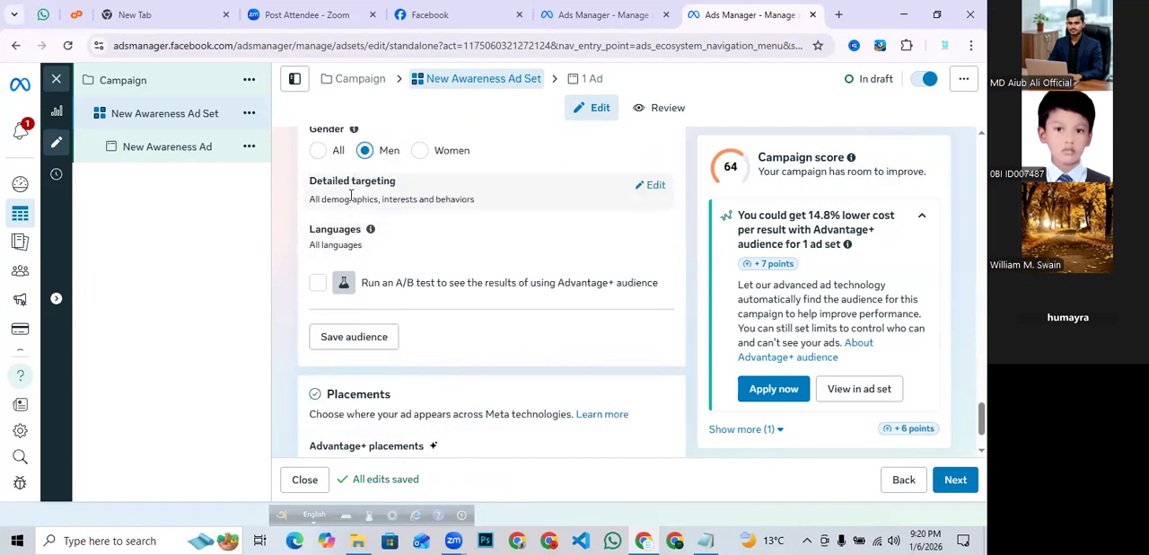
{"action": "left_click", "coordinate": [650, 189]}
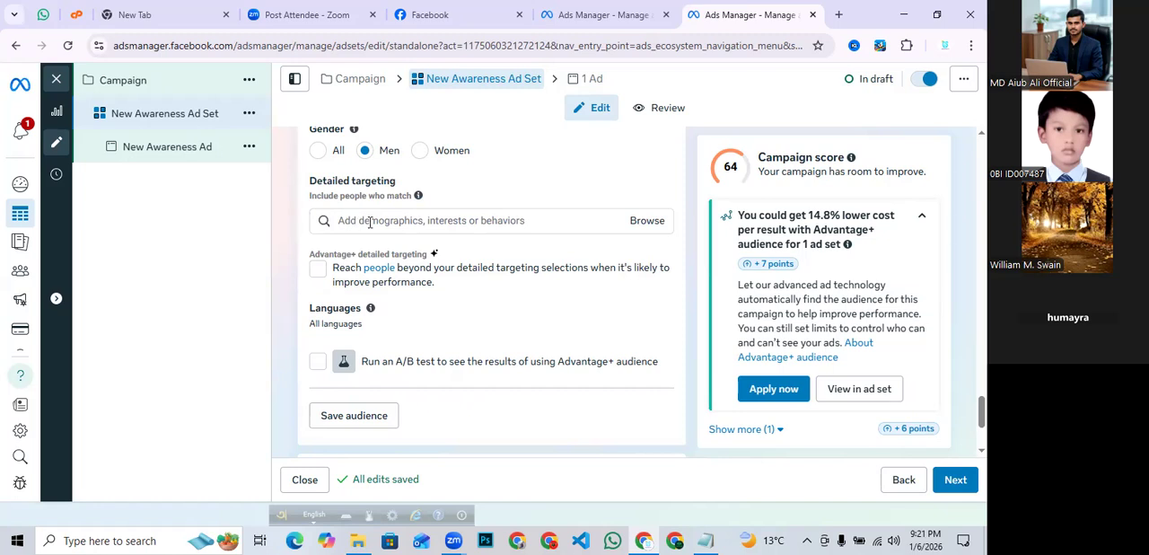
{"action": "left_click", "coordinate": [651, 221]}
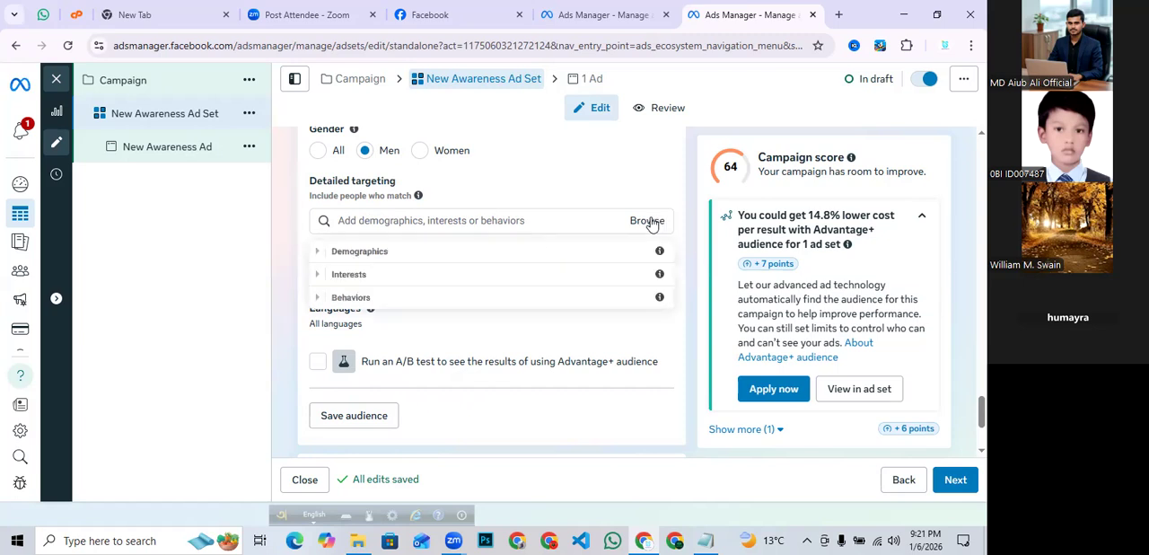
{"action": "left_click", "coordinate": [492, 254]}
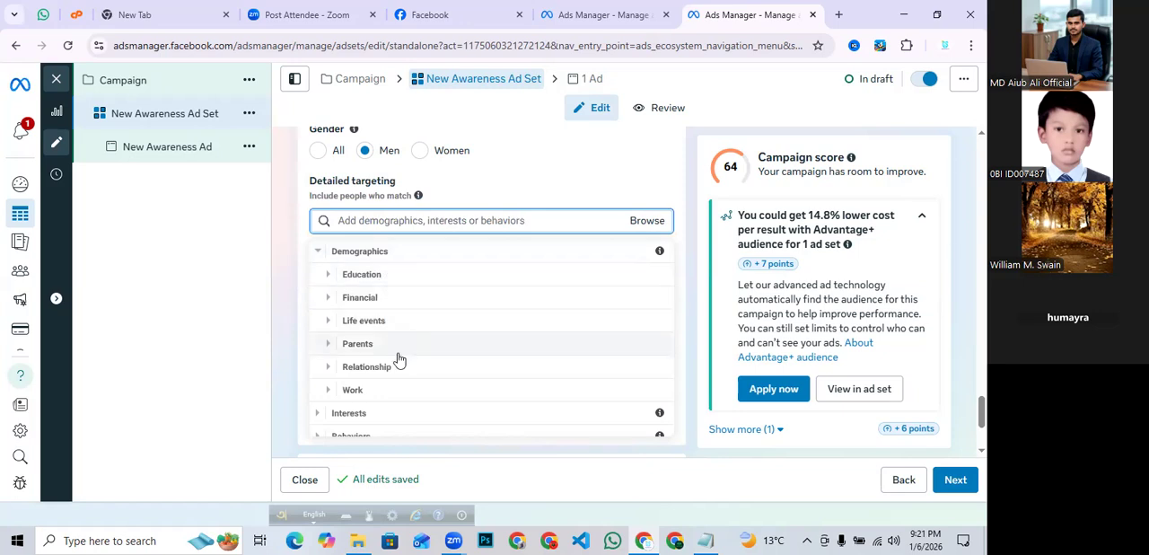
{"action": "scroll", "coordinate": [398, 359], "scroll_direction": "down", "scroll_amount": 1}
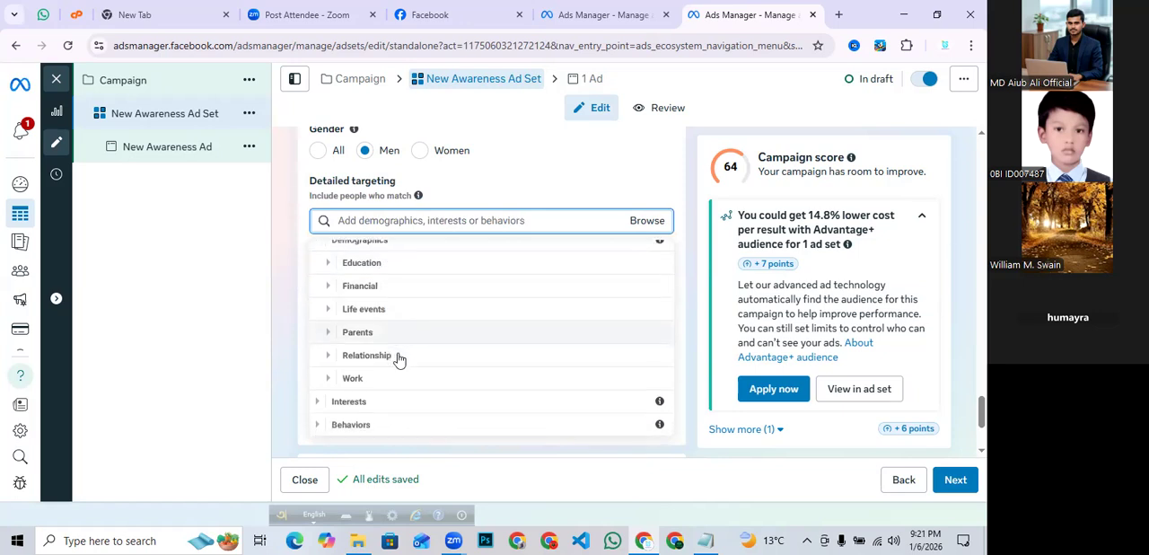
{"action": "left_click", "coordinate": [393, 409]}
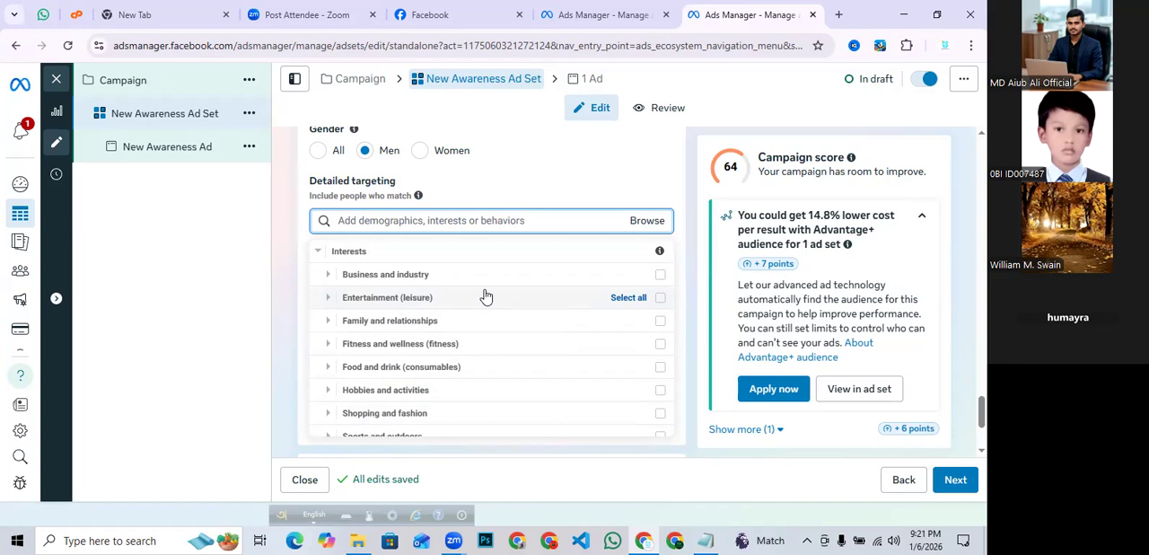
{"action": "scroll", "coordinate": [485, 297], "scroll_direction": "down", "scroll_amount": 2}
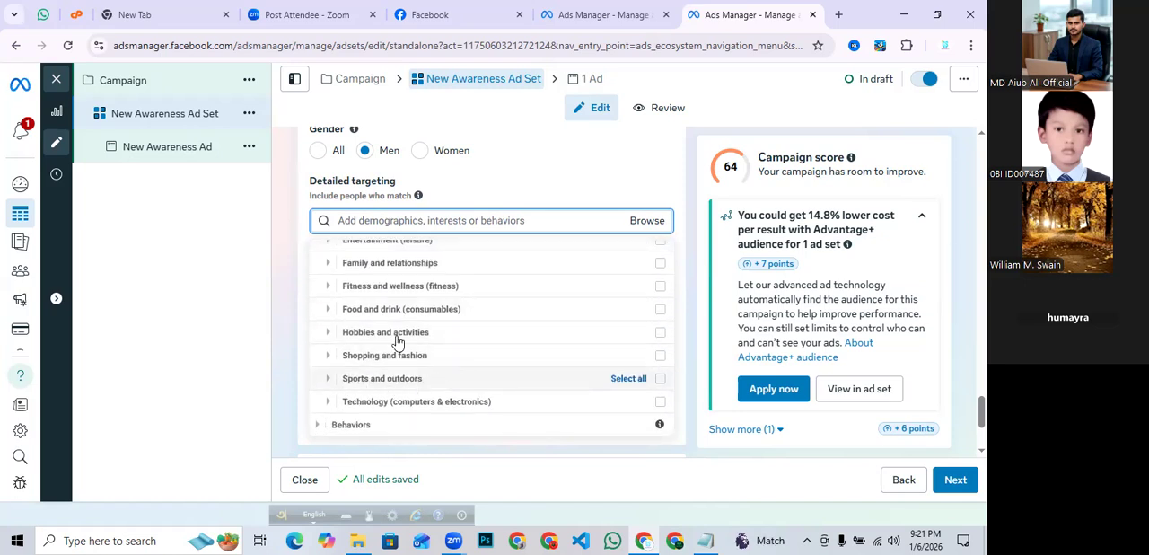
{"action": "scroll", "coordinate": [409, 330], "scroll_direction": "up", "scroll_amount": 2}
{"action": "scroll", "coordinate": [409, 328], "scroll_direction": "up", "scroll_amount": 1}
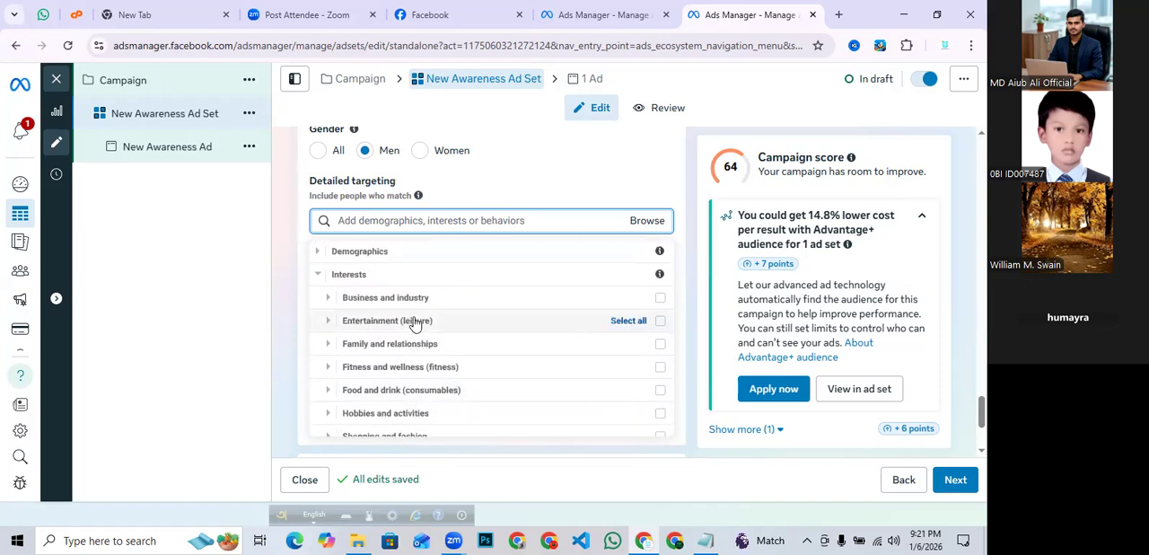
{"action": "scroll", "coordinate": [373, 323], "scroll_direction": "down", "scroll_amount": 2}
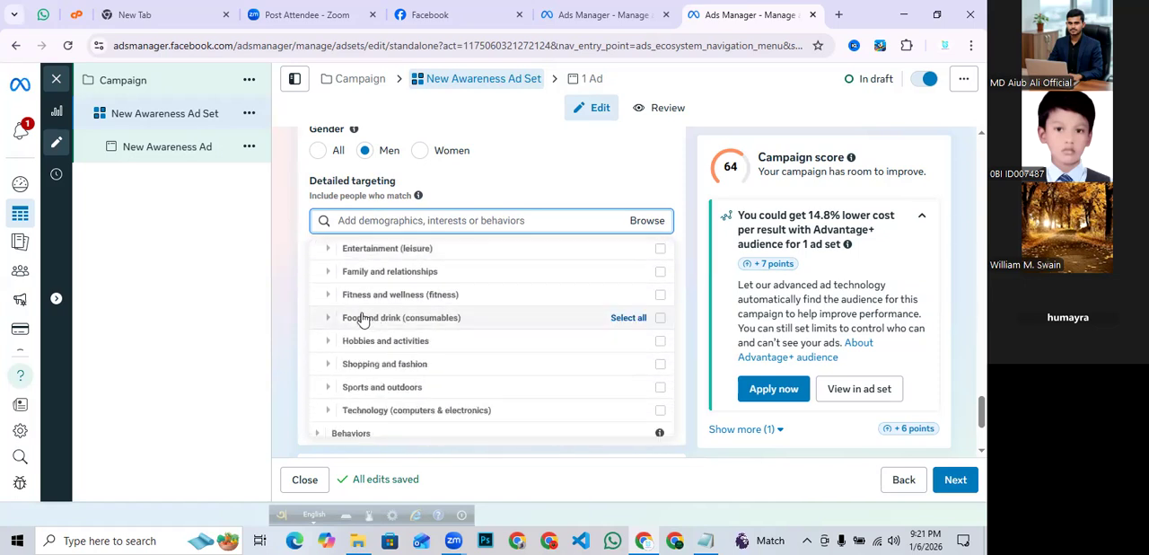
{"action": "scroll", "coordinate": [327, 310], "scroll_direction": "up", "scroll_amount": 2}
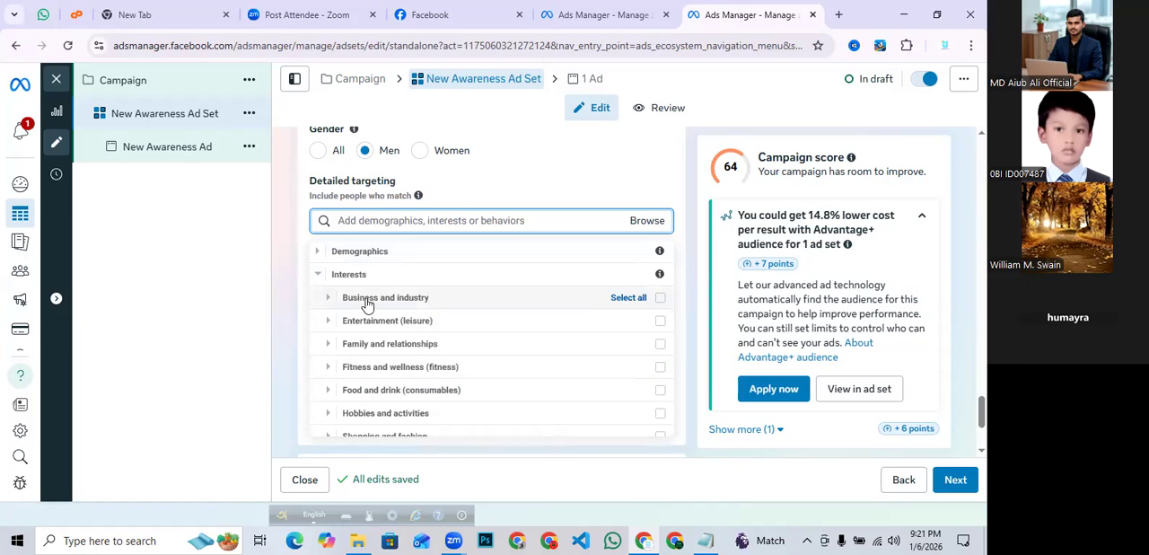
{"action": "scroll", "coordinate": [466, 296], "scroll_direction": "down", "scroll_amount": 2}
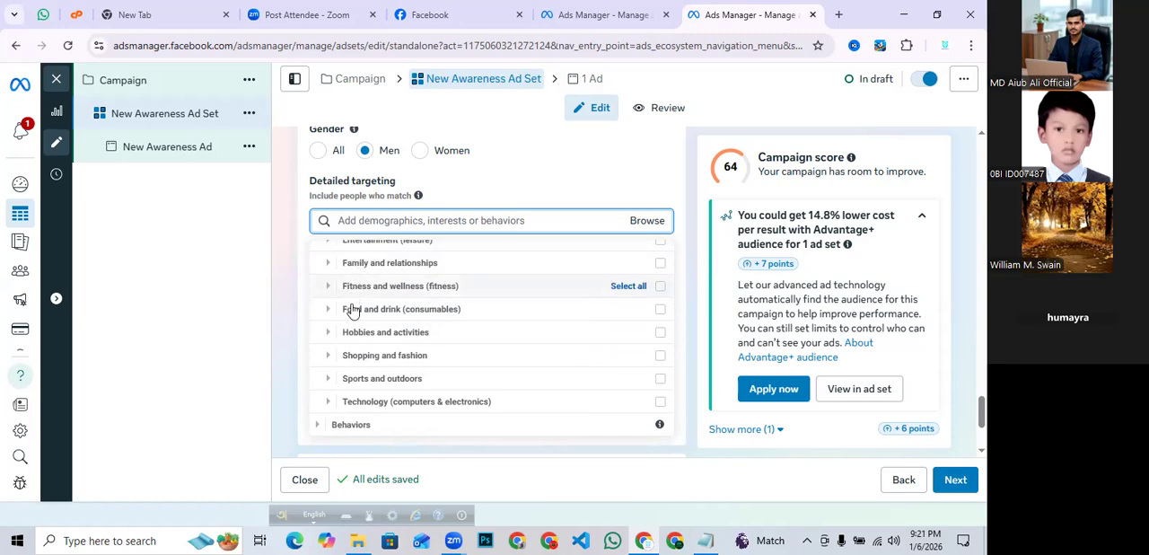
- Browse the suggested detailed targeting options listed under the search field
{"action": "left_click", "coordinate": [348, 224]}
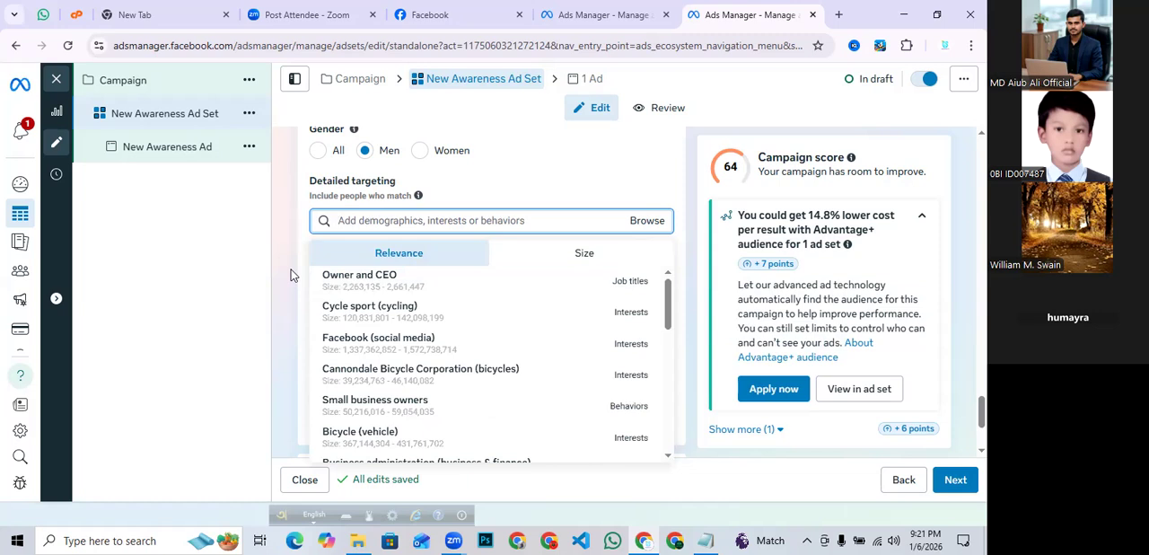
{"action": "scroll", "coordinate": [557, 297], "scroll_direction": "down", "scroll_amount": 5}
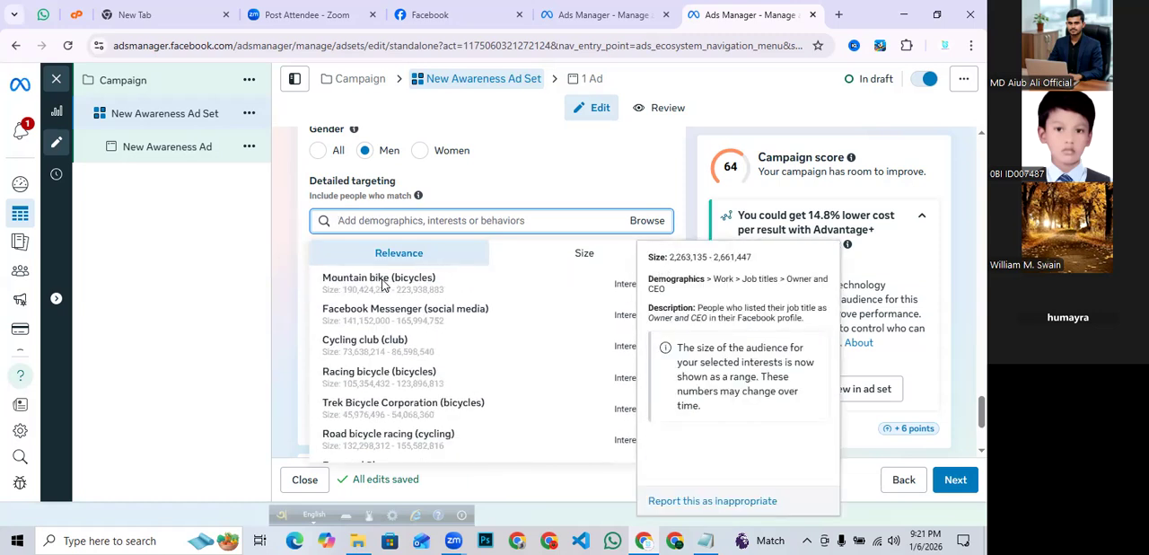
{"action": "scroll", "coordinate": [292, 288], "scroll_direction": "down", "scroll_amount": 5}
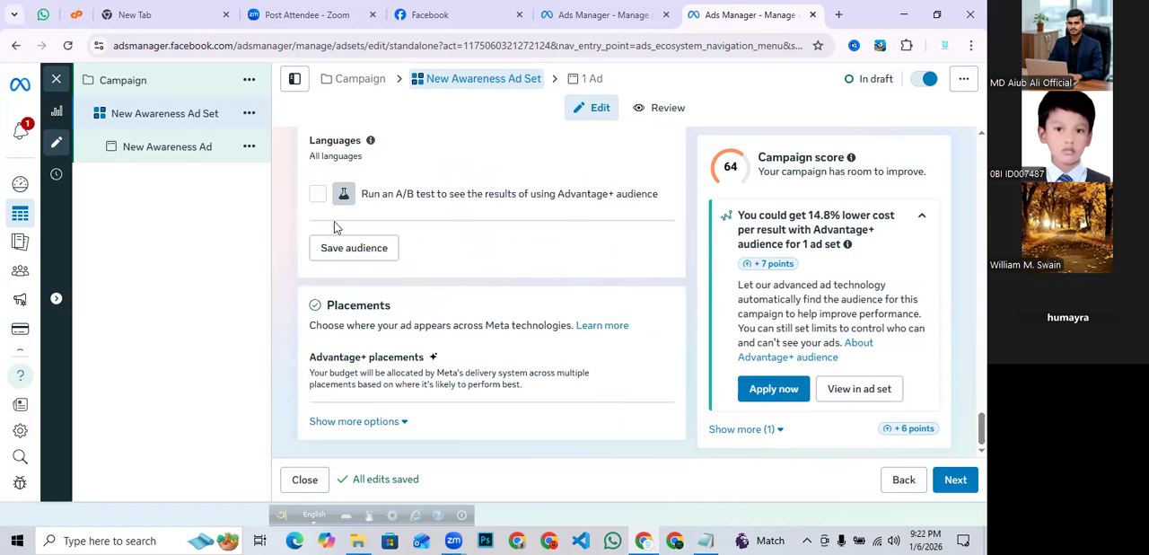
{"action": "scroll", "coordinate": [575, 234], "scroll_direction": "up", "scroll_amount": 8}
{"action": "scroll", "coordinate": [512, 242], "scroll_direction": "down", "scroll_amount": 8}
{"action": "scroll", "coordinate": [456, 257], "scroll_direction": "up", "scroll_amount": 1}
{"action": "scroll", "coordinate": [451, 260], "scroll_direction": "down", "scroll_amount": 3}
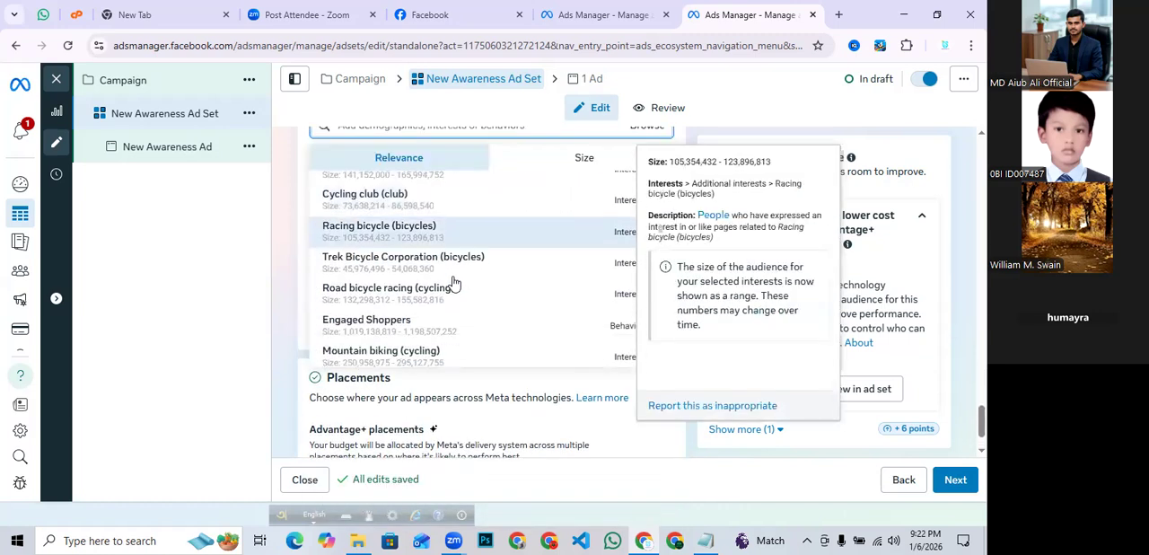
{"action": "scroll", "coordinate": [566, 342], "scroll_direction": "up", "scroll_amount": 1}
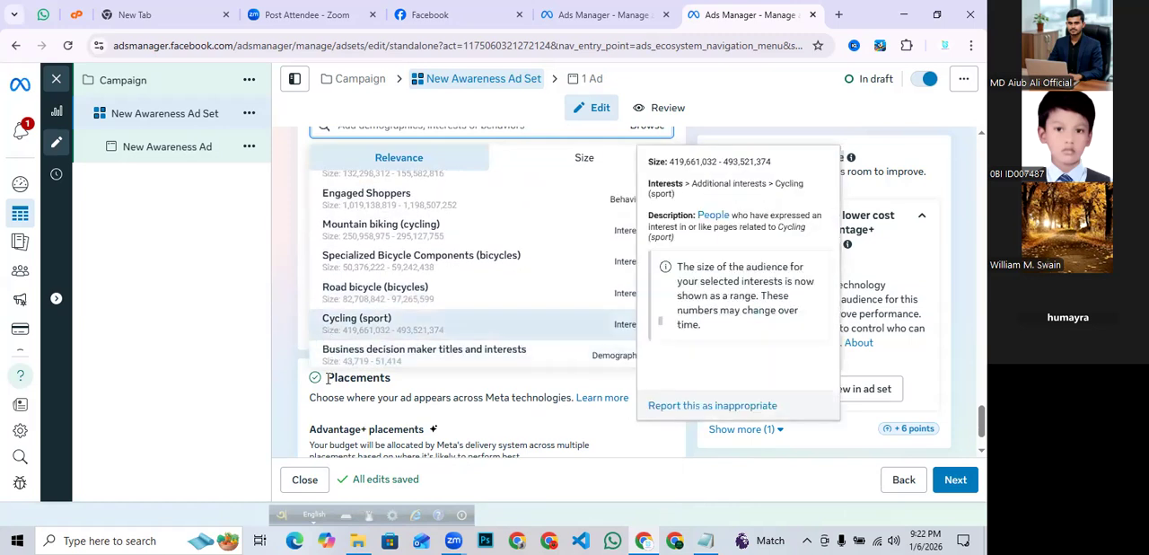
{"action": "scroll", "coordinate": [323, 341], "scroll_direction": "down", "scroll_amount": 1}
{"action": "scroll", "coordinate": [321, 403], "scroll_direction": "down", "scroll_amount": 1}
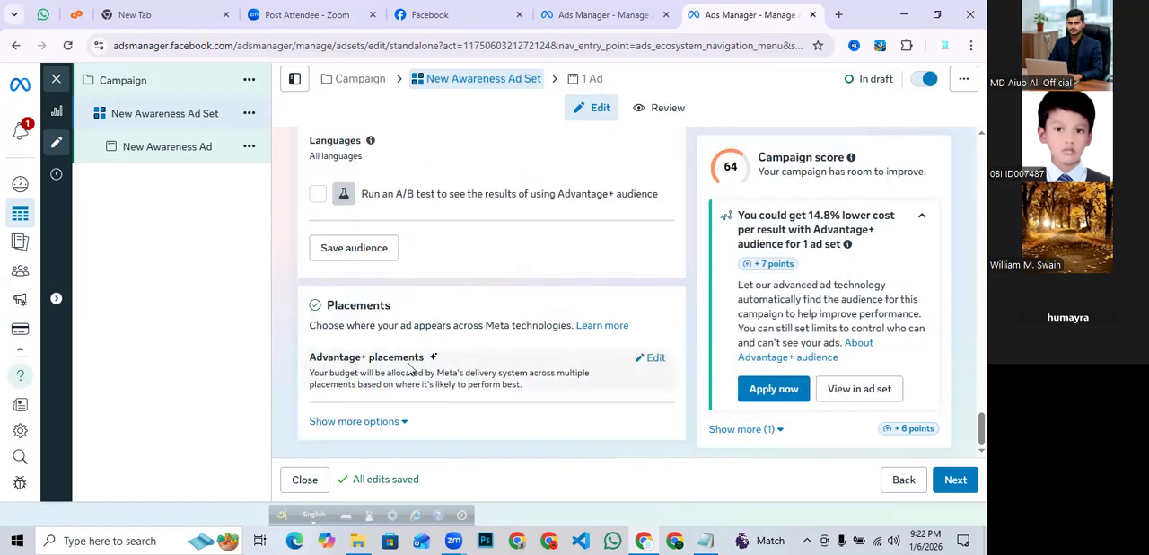
- Switch to Manual placements and remove Threads from the selected platforms
{"action": "left_click", "coordinate": [659, 359]}
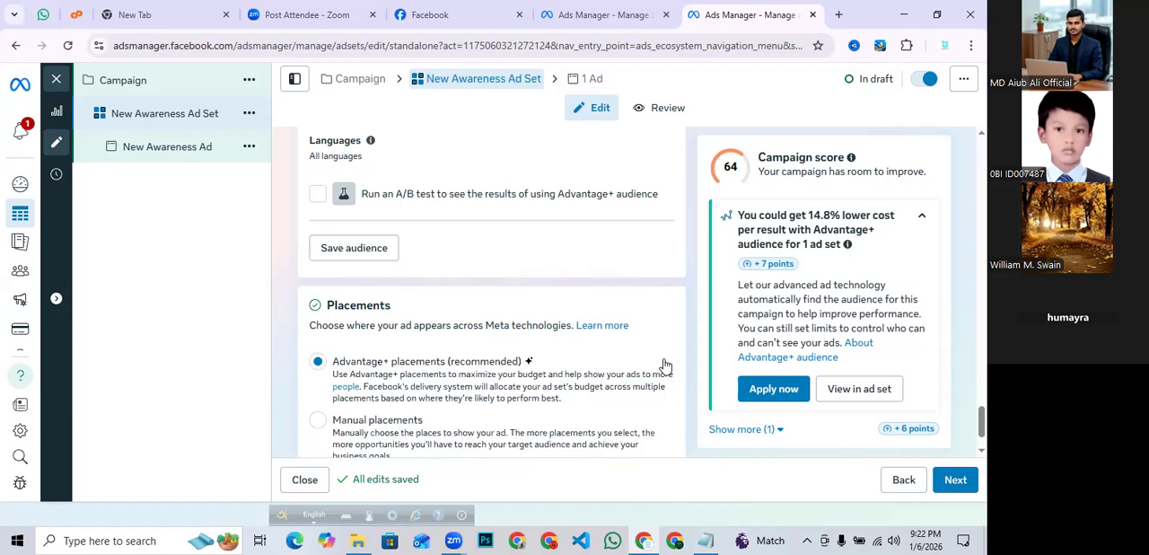
{"action": "scroll", "coordinate": [462, 359], "scroll_direction": "down", "scroll_amount": 1}
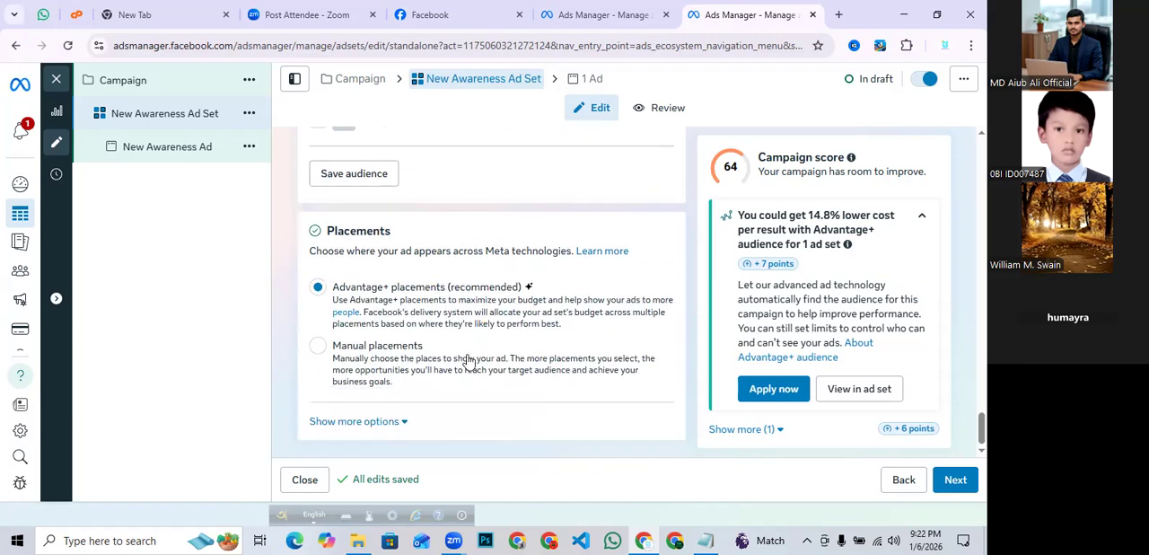
{"action": "left_click", "coordinate": [413, 359]}
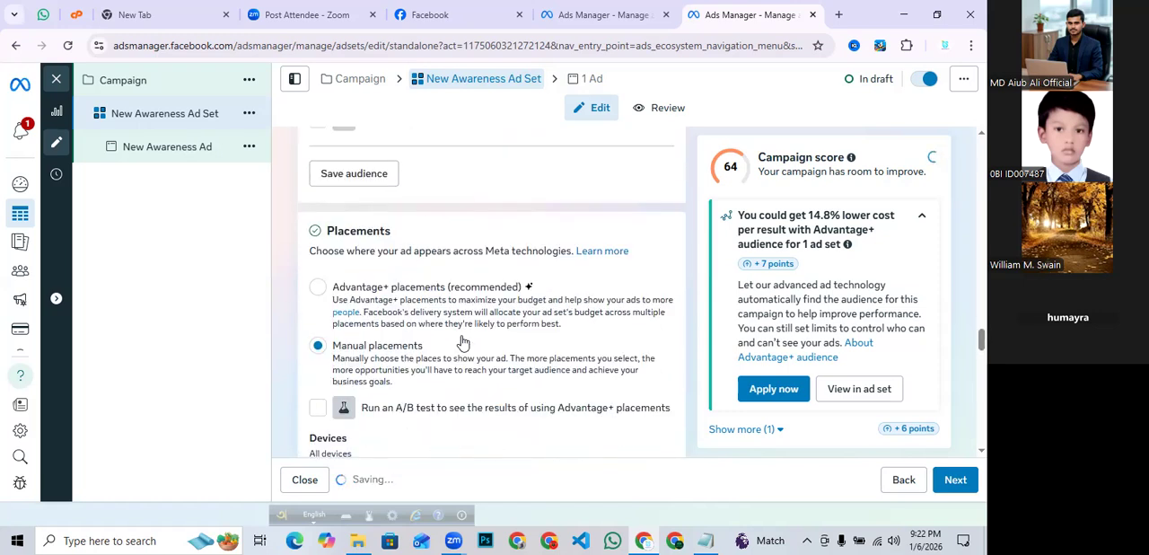
{"action": "scroll", "coordinate": [463, 342], "scroll_direction": "down", "scroll_amount": 3}
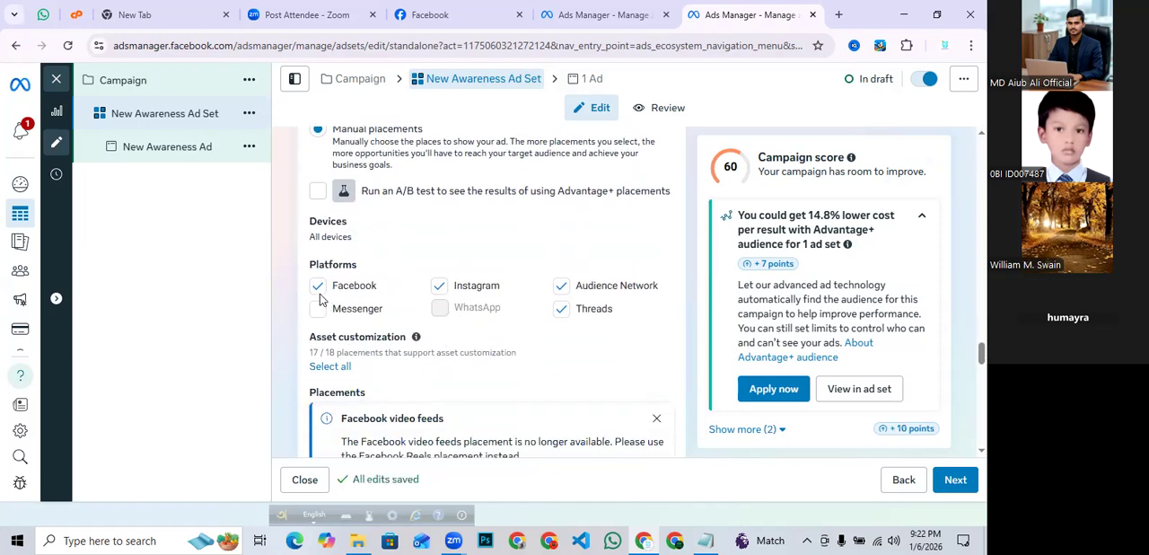
{"action": "left_click", "coordinate": [562, 305]}
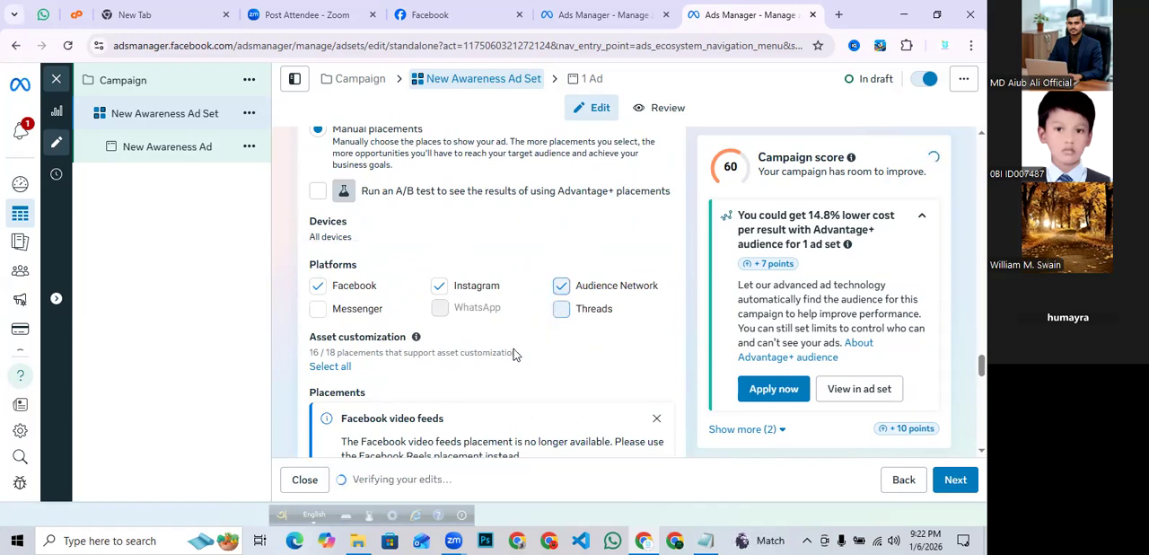
{"action": "scroll", "coordinate": [514, 352], "scroll_direction": "down", "scroll_amount": 3}
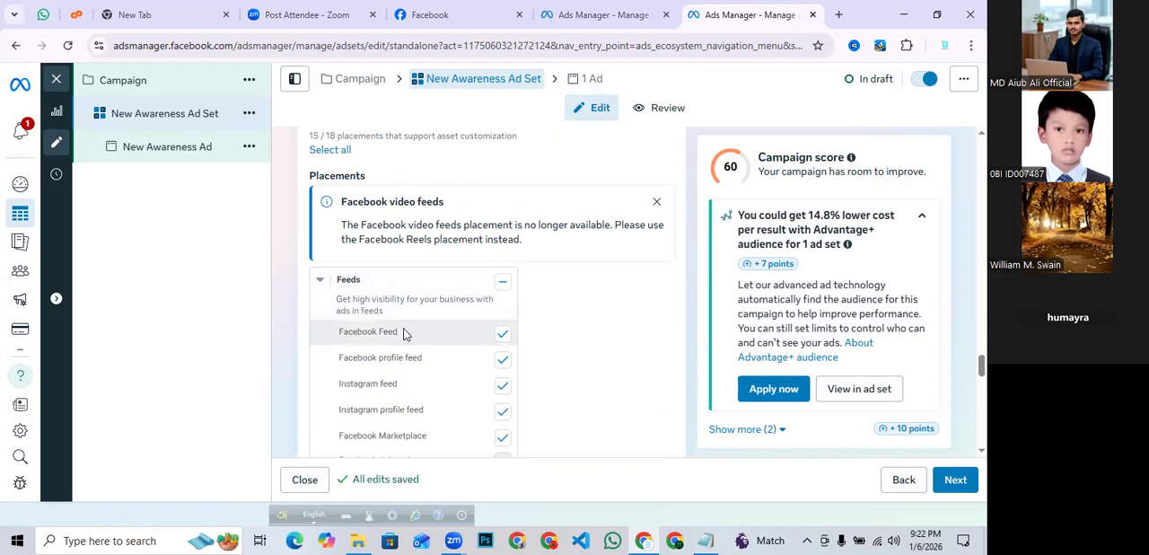
{"action": "scroll", "coordinate": [434, 341], "scroll_direction": "down", "scroll_amount": 2}
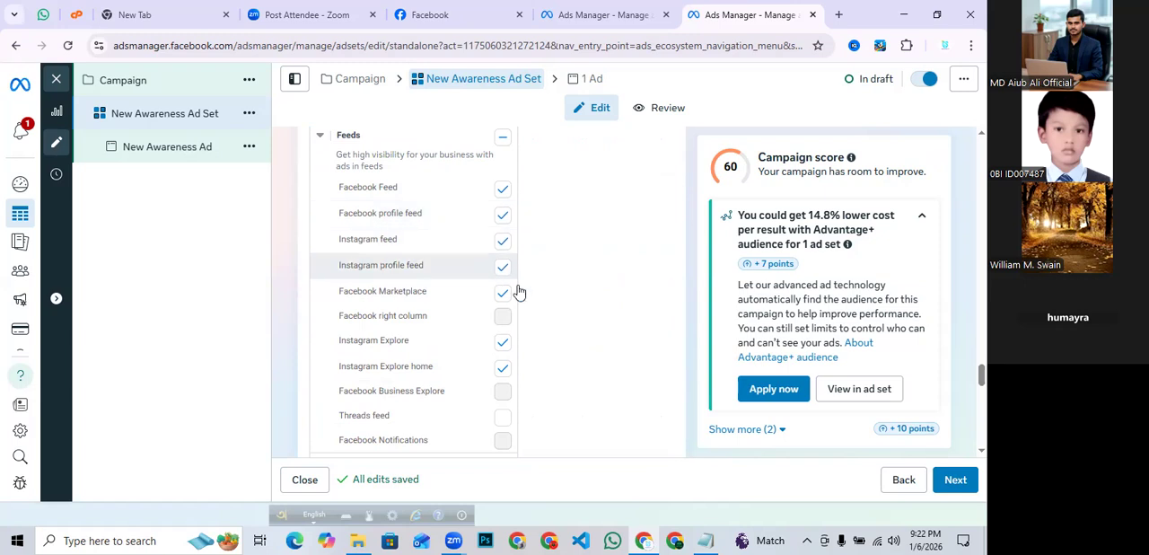
- Finish reviewing the manual placements and continue to the ad-level setup
{"action": "scroll", "coordinate": [562, 393], "scroll_direction": "down", "scroll_amount": 3}
{"action": "scroll", "coordinate": [575, 388], "scroll_direction": "down", "scroll_amount": 3}
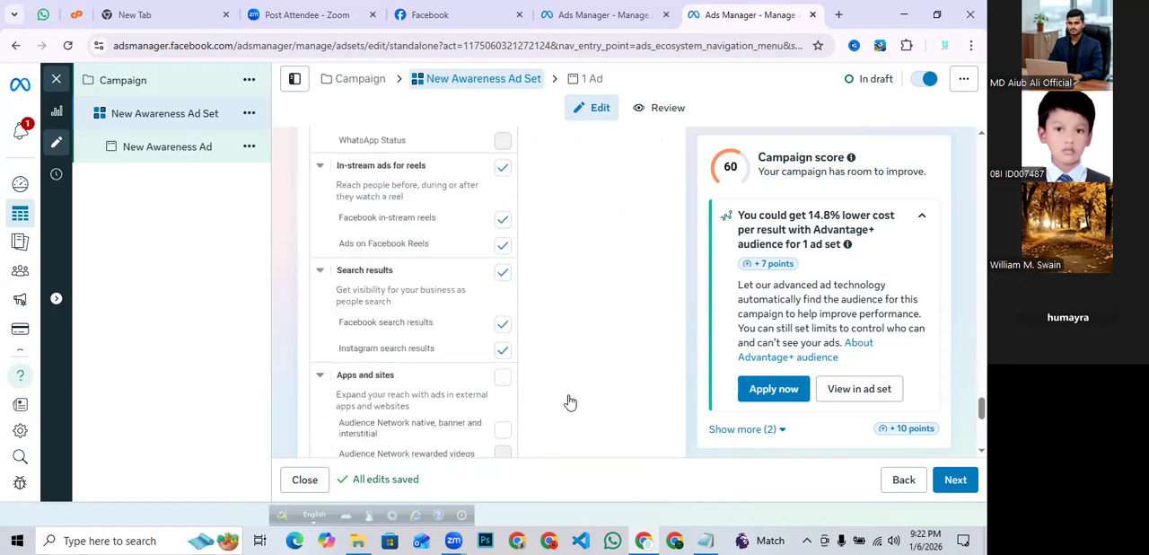
{"action": "left_click", "coordinate": [955, 481]}
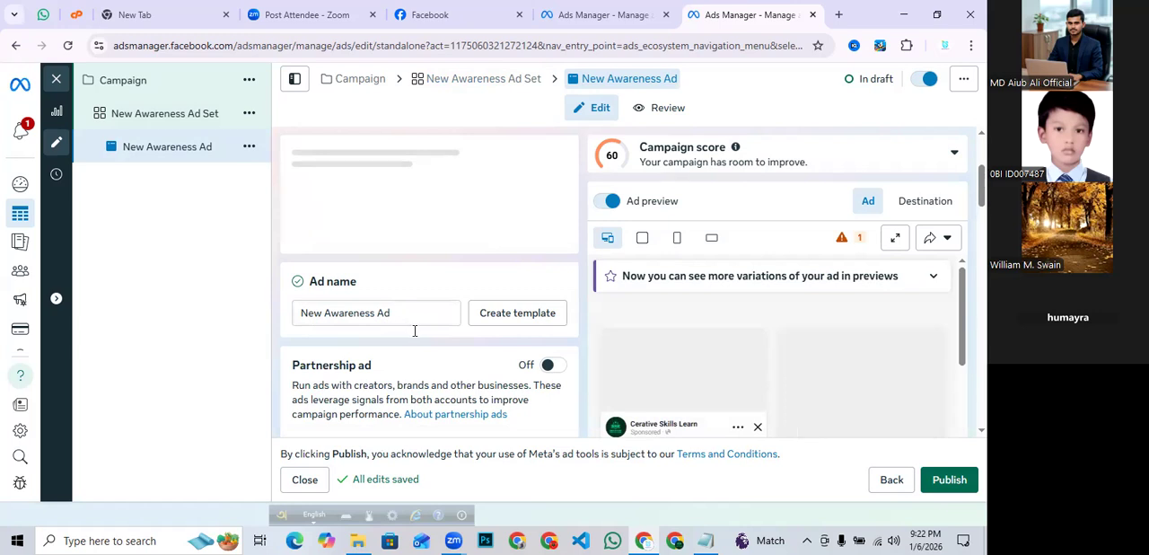
- Examine the ad's format, multi-advertiser option and Messaging apps destination with its WhatsApp connection
{"action": "scroll", "coordinate": [518, 301], "scroll_direction": "down", "scroll_amount": 5}
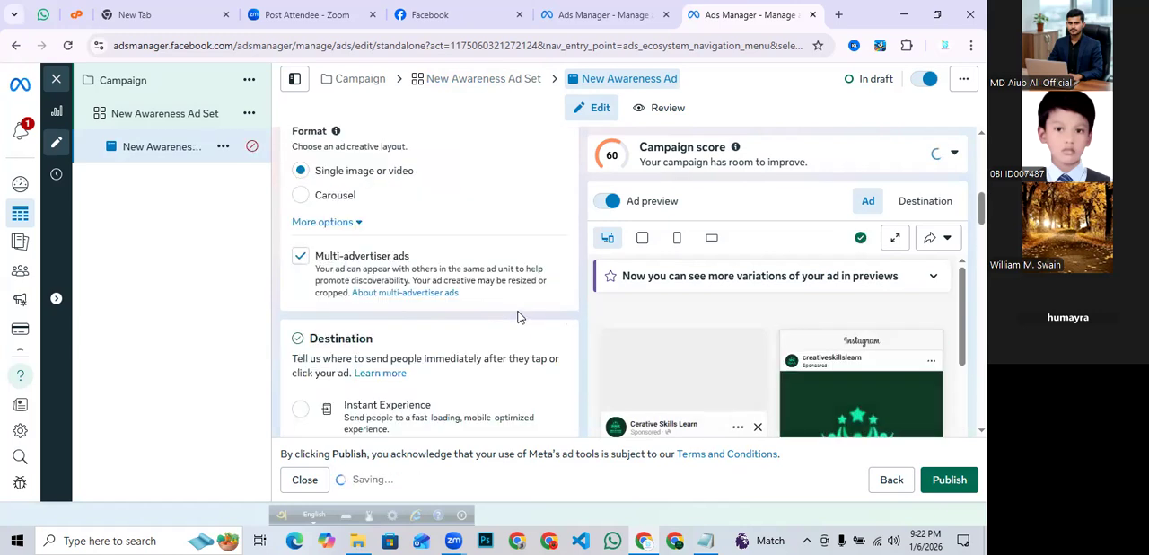
{"action": "scroll", "coordinate": [350, 251], "scroll_direction": "down", "scroll_amount": 2}
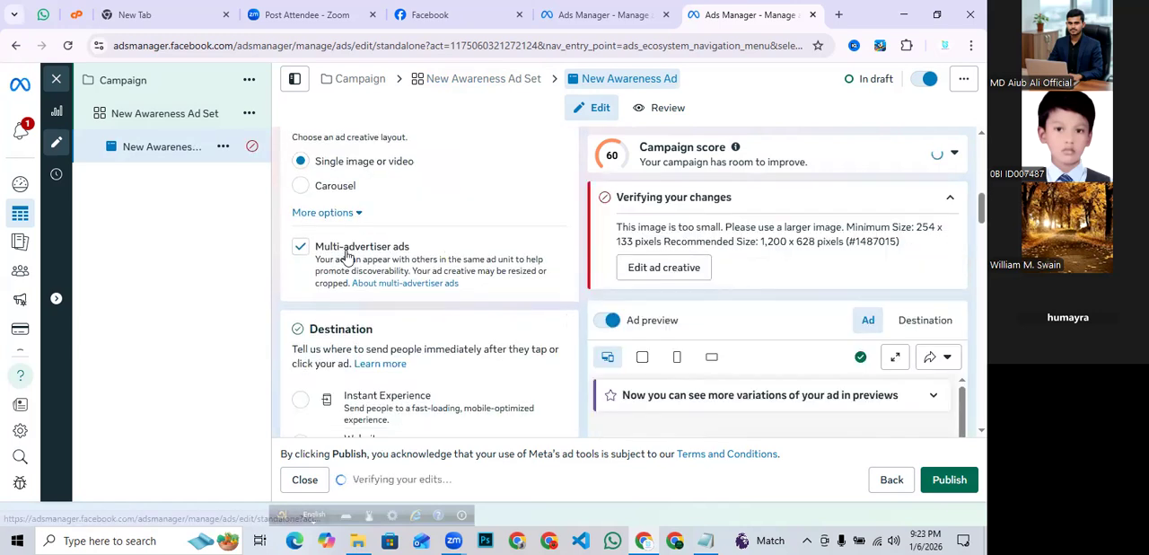
{"action": "scroll", "coordinate": [349, 256], "scroll_direction": "up", "scroll_amount": 1}
{"action": "scroll", "coordinate": [349, 257], "scroll_direction": "down", "scroll_amount": 2}
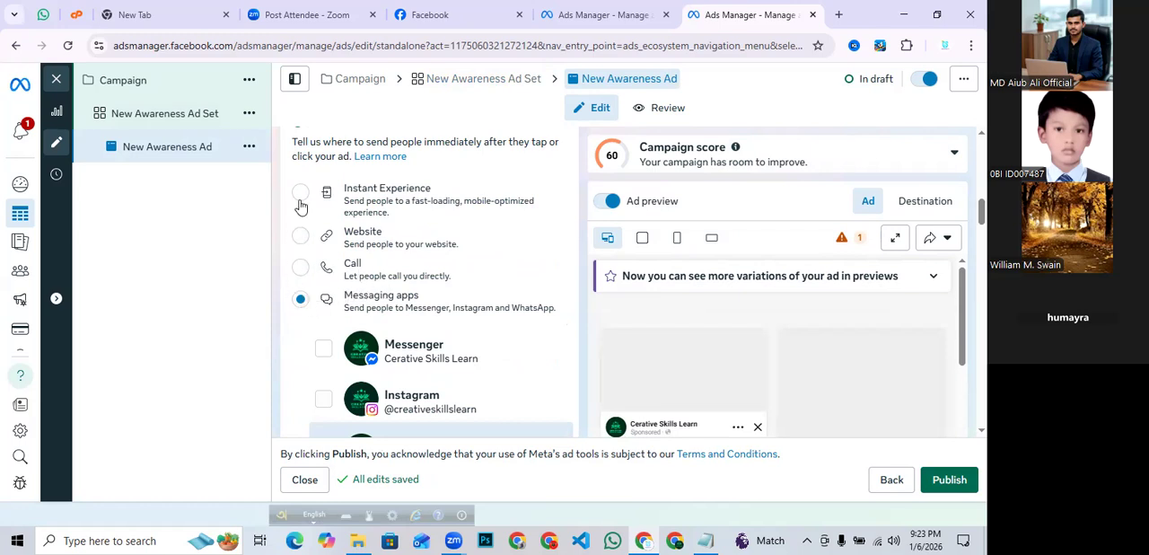
{"action": "scroll", "coordinate": [529, 281], "scroll_direction": "down", "scroll_amount": 1}
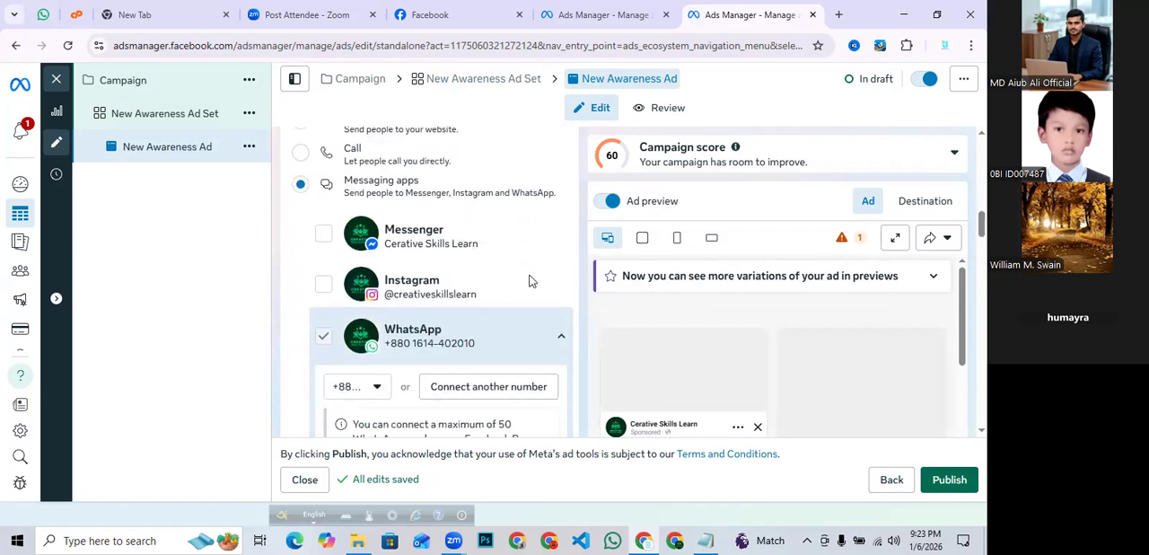
{"action": "scroll", "coordinate": [530, 281], "scroll_direction": "down", "scroll_amount": 1}
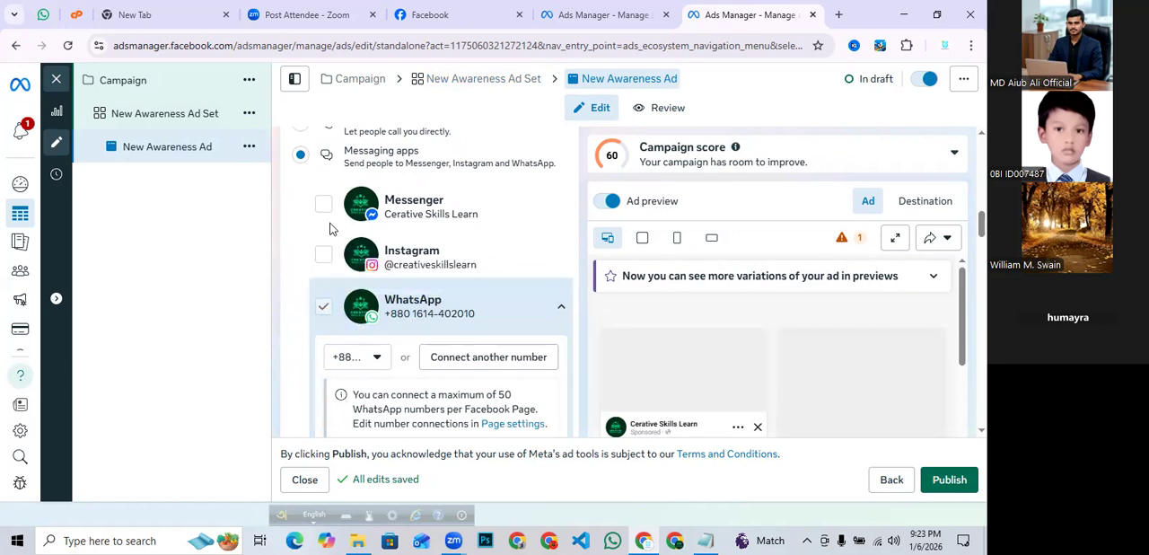
{"action": "scroll", "coordinate": [481, 260], "scroll_direction": "down", "scroll_amount": 3}
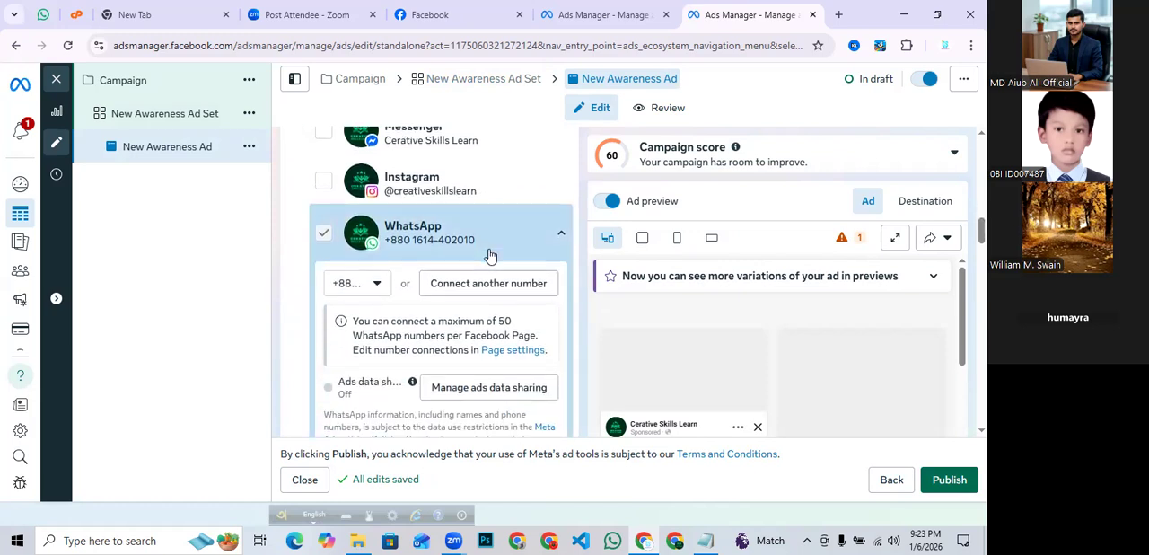
{"action": "scroll", "coordinate": [426, 269], "scroll_direction": "up", "scroll_amount": 3}
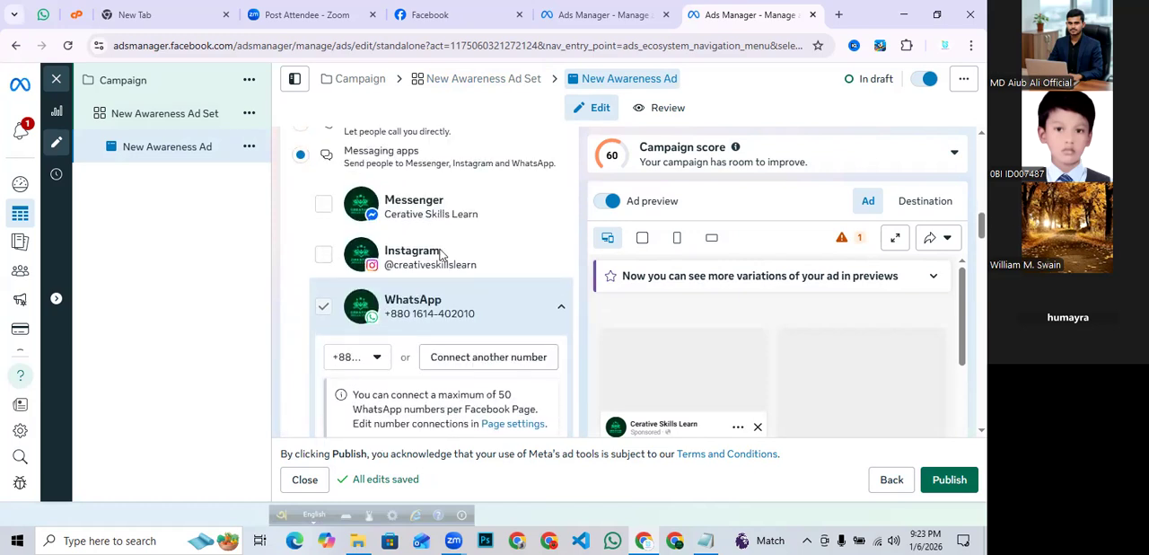
{"action": "scroll", "coordinate": [440, 256], "scroll_direction": "down", "scroll_amount": 4}
{"action": "scroll", "coordinate": [422, 260], "scroll_direction": "down", "scroll_amount": 3}
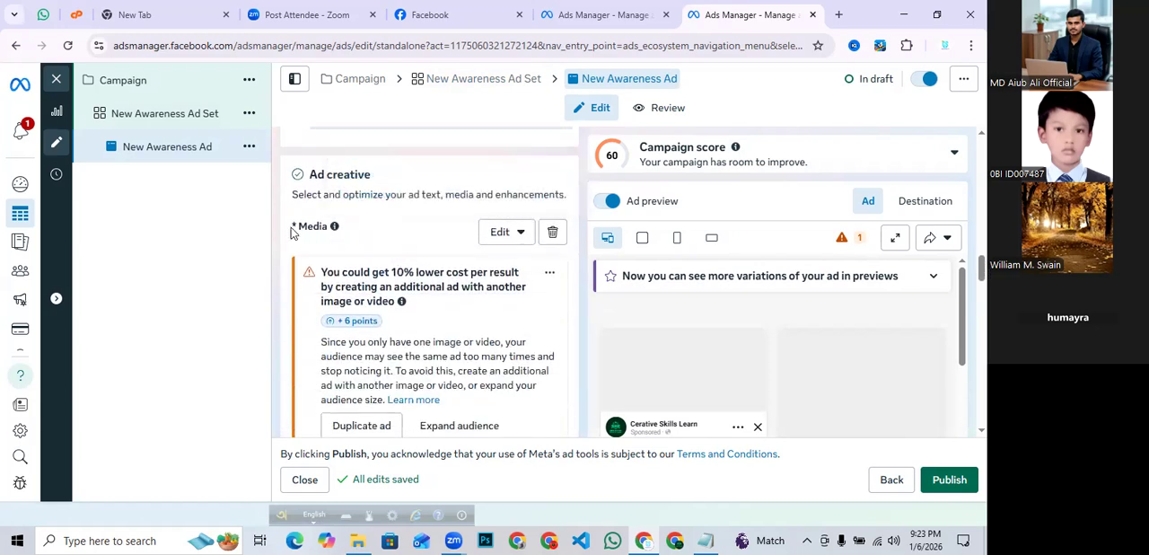
- Examine the ad creative section, including media warnings, primary text, headline and call to action
{"action": "scroll", "coordinate": [475, 245], "scroll_direction": "down", "scroll_amount": 1}
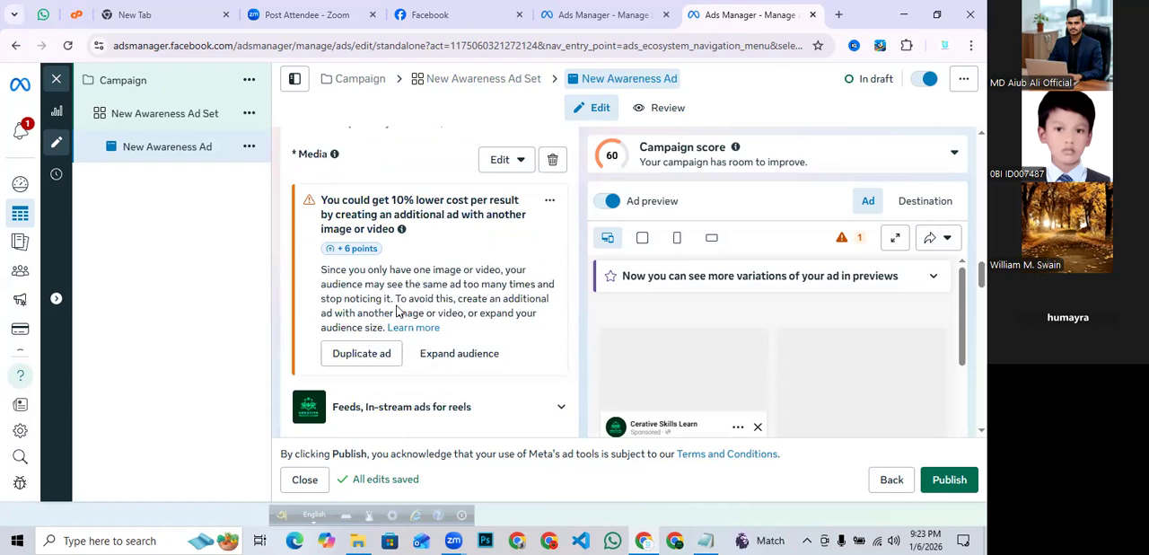
{"action": "scroll", "coordinate": [382, 269], "scroll_direction": "up", "scroll_amount": 2}
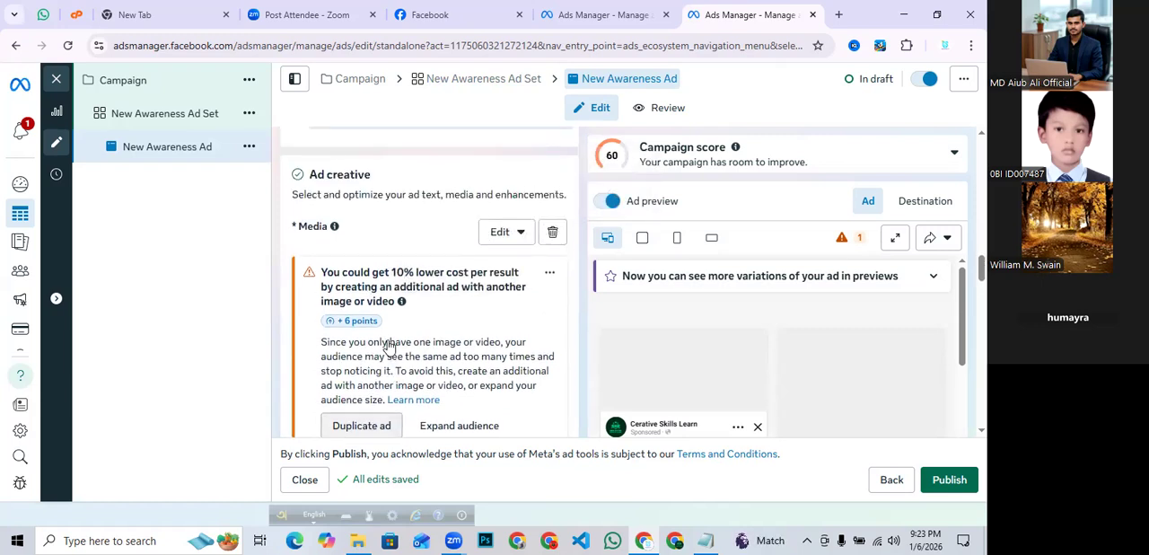
{"action": "scroll", "coordinate": [388, 315], "scroll_direction": "down", "scroll_amount": 5}
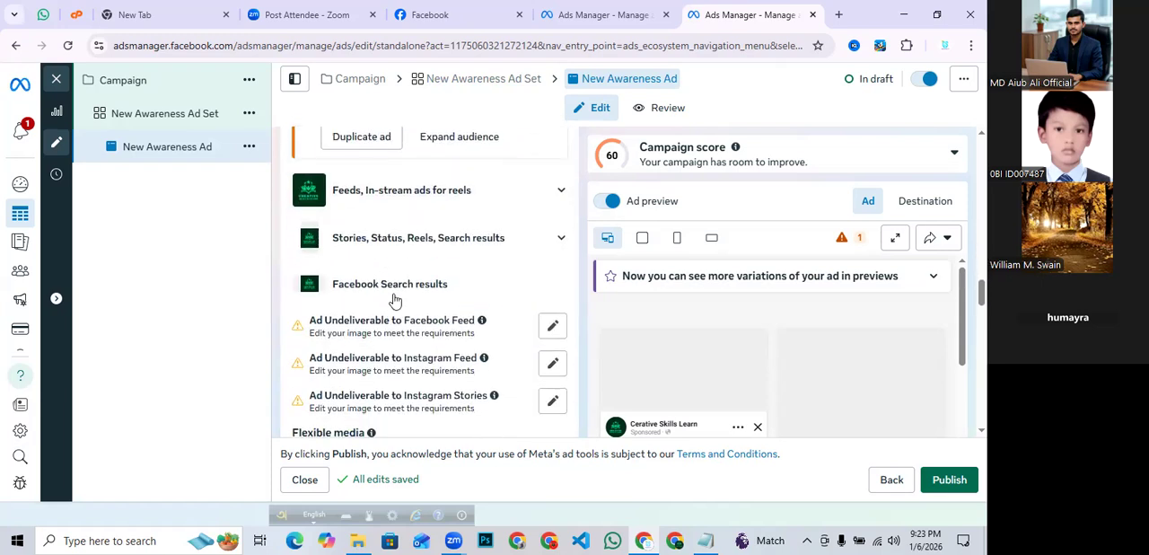
{"action": "scroll", "coordinate": [410, 264], "scroll_direction": "down", "scroll_amount": 1}
{"action": "scroll", "coordinate": [410, 262], "scroll_direction": "down", "scroll_amount": 4}
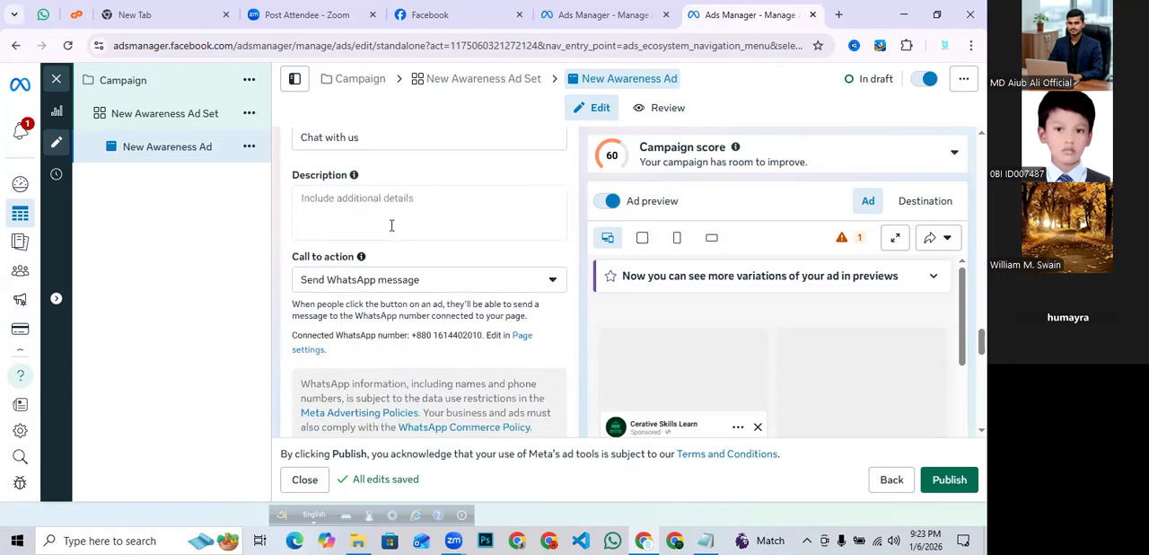
{"action": "scroll", "coordinate": [392, 229], "scroll_direction": "up", "scroll_amount": 4}
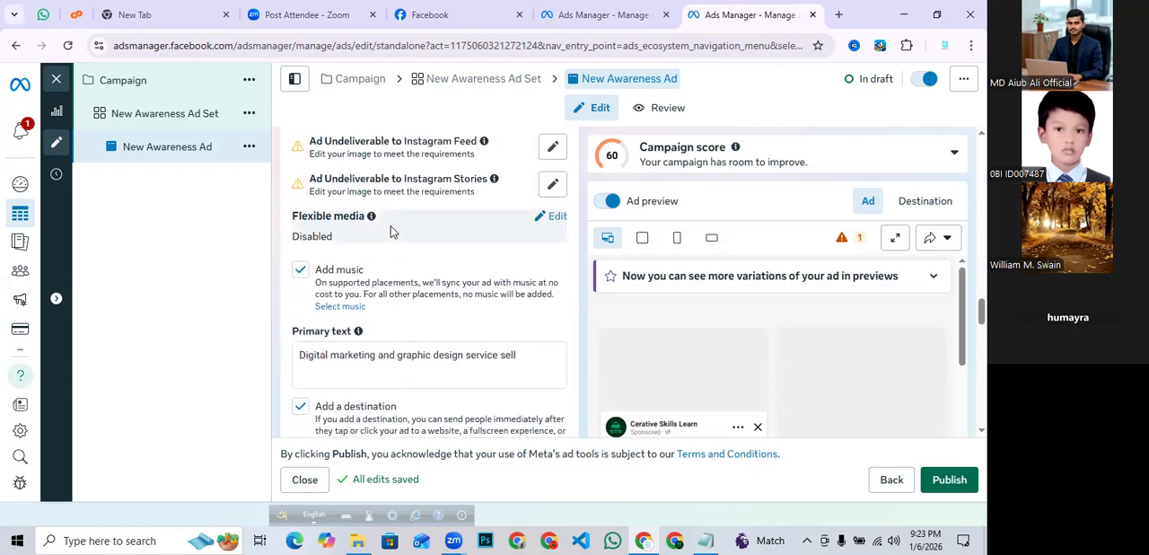
{"action": "scroll", "coordinate": [391, 232], "scroll_direction": "up", "scroll_amount": 2}
{"action": "scroll", "coordinate": [392, 232], "scroll_direction": "up", "scroll_amount": 3}
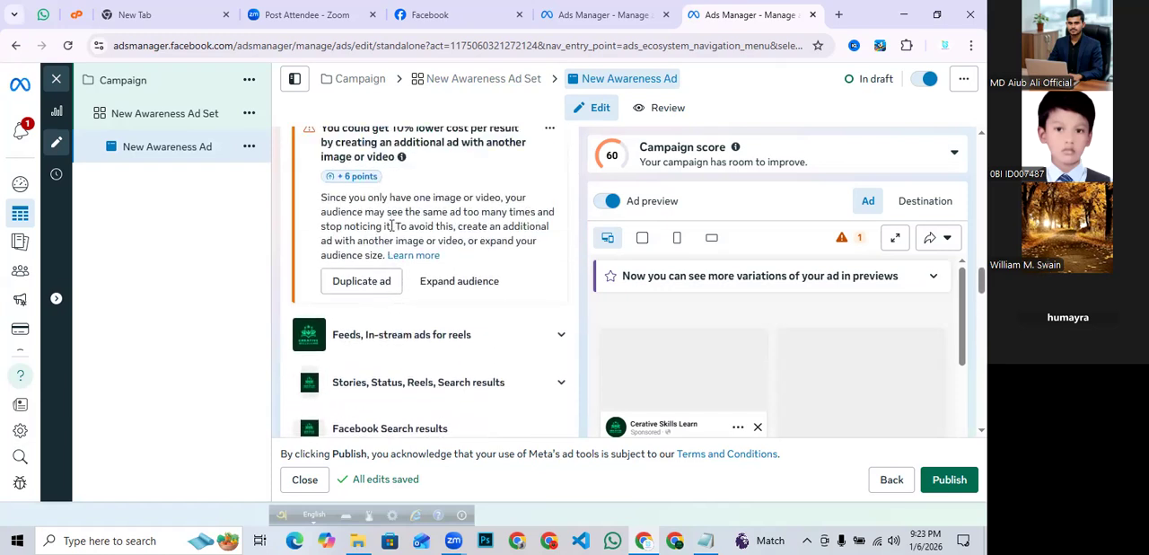
{"action": "scroll", "coordinate": [392, 227], "scroll_direction": "up", "scroll_amount": 1}
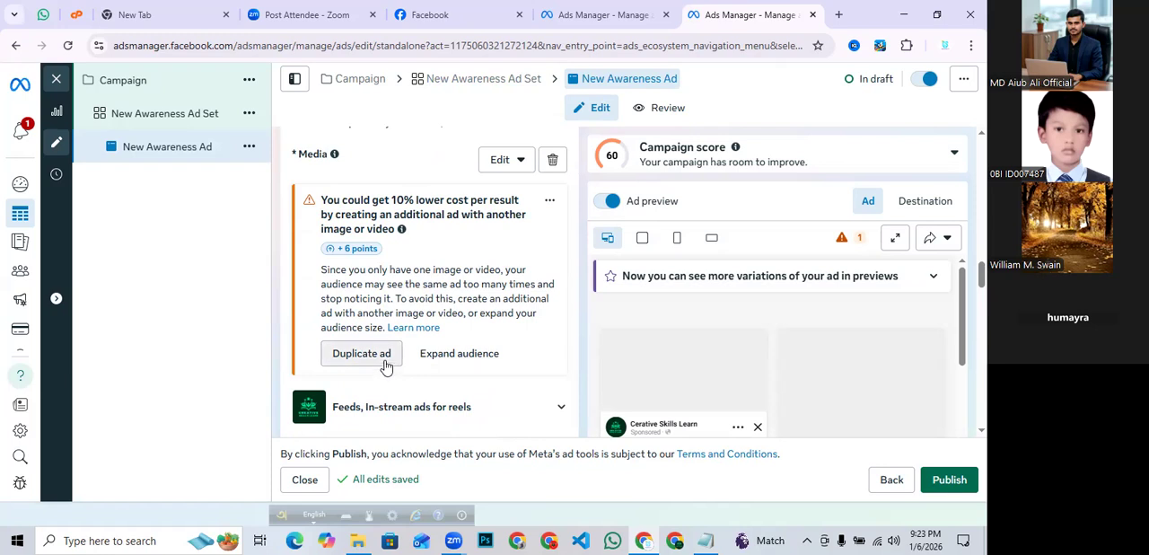
- Replace the ad's media with the 1024 × 1024 page image, keeping the default crops and text
{"action": "left_click", "coordinate": [508, 166]}
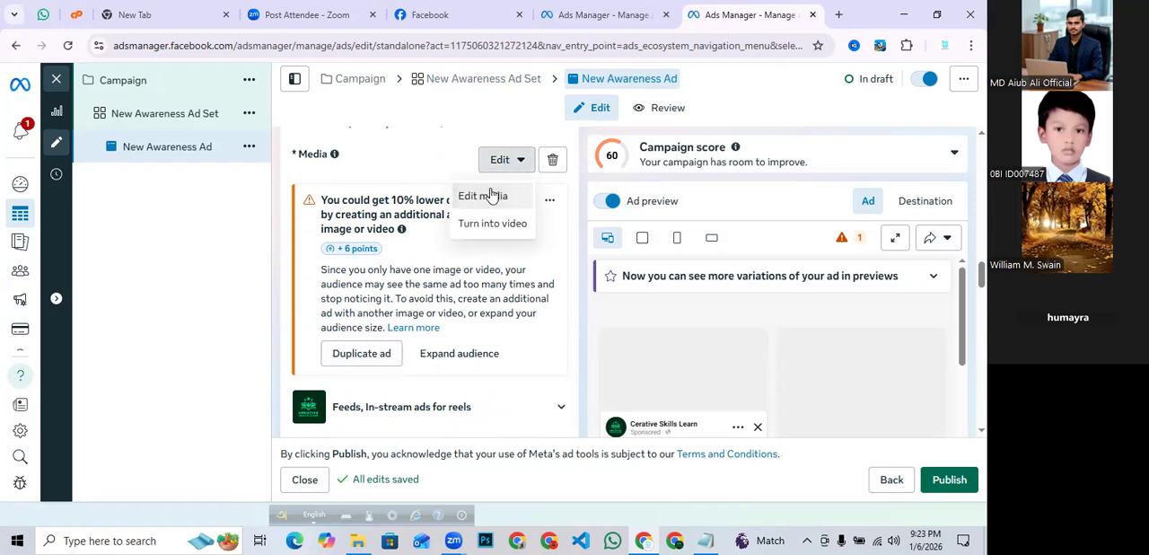
{"action": "left_click", "coordinate": [489, 196]}
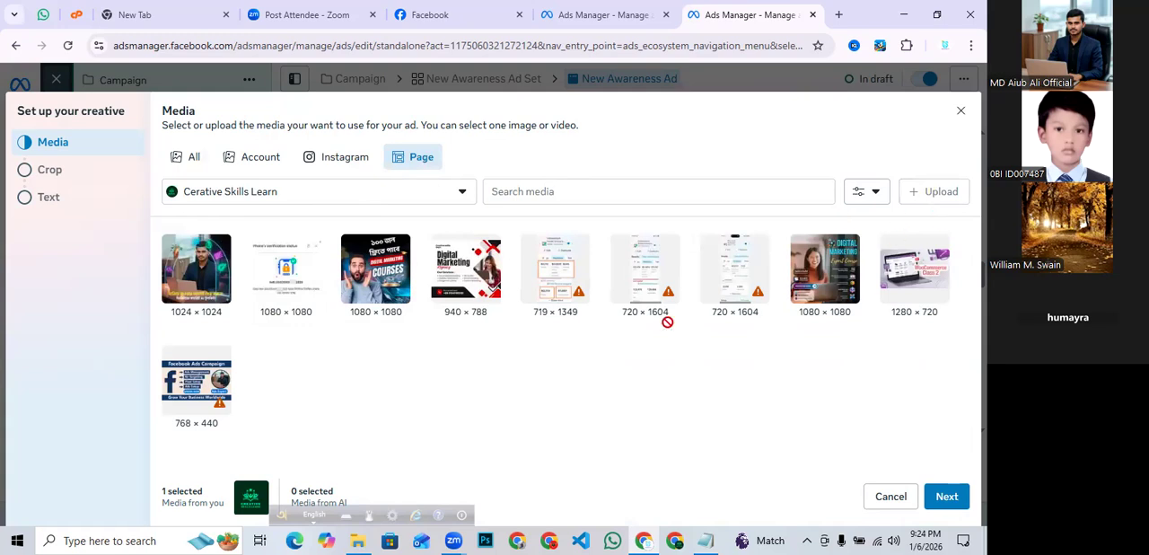
{"action": "left_click", "coordinate": [179, 289]}
{"action": "scroll", "coordinate": [179, 289], "scroll_direction": "down", "scroll_amount": 2}
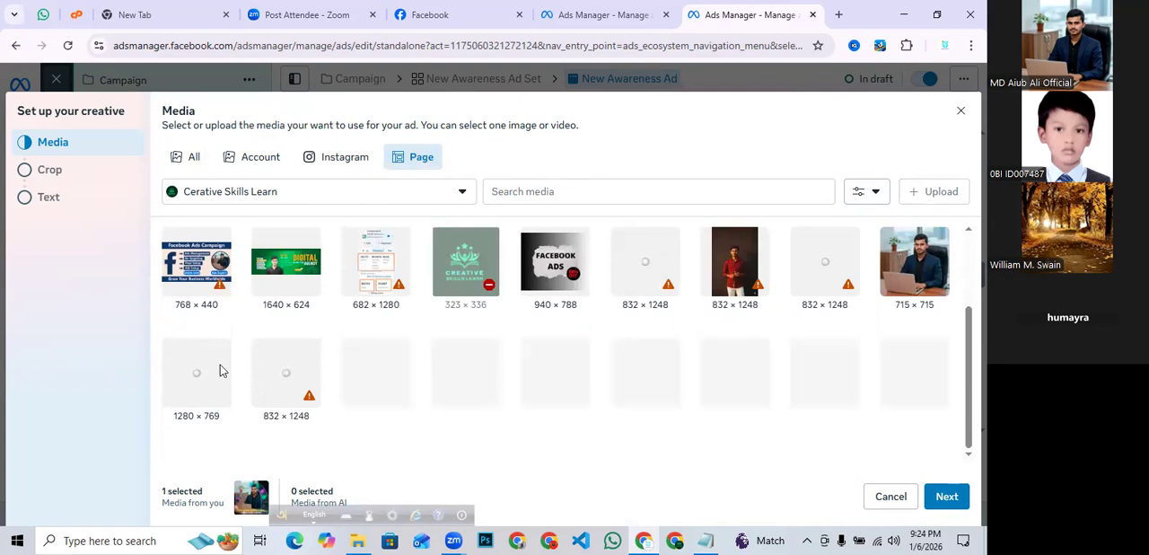
{"action": "left_click", "coordinate": [949, 497]}
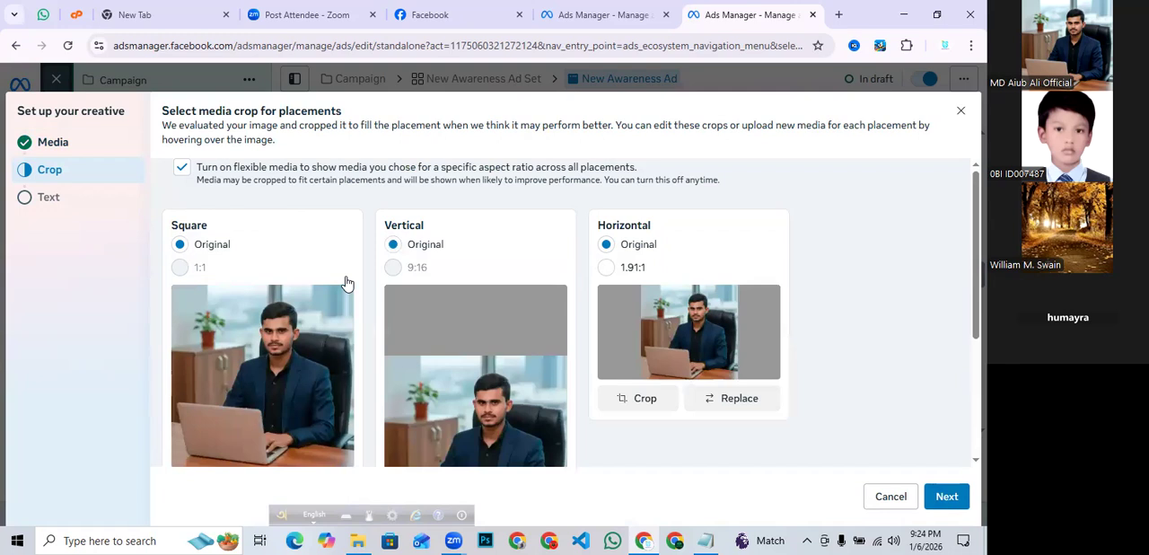
{"action": "left_click", "coordinate": [938, 499]}
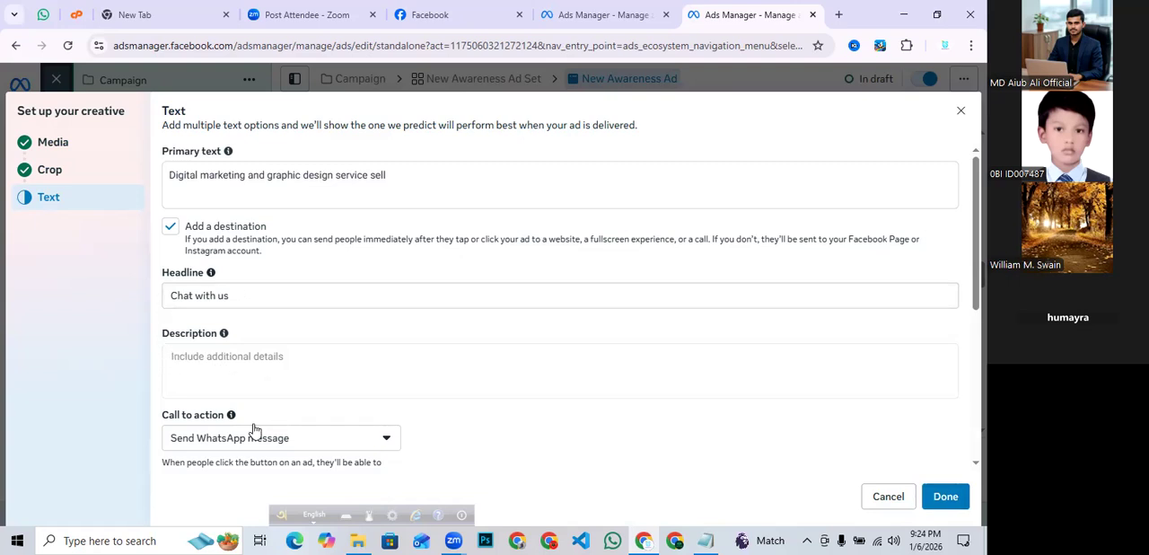
{"action": "scroll", "coordinate": [243, 410], "scroll_direction": "down", "scroll_amount": 3}
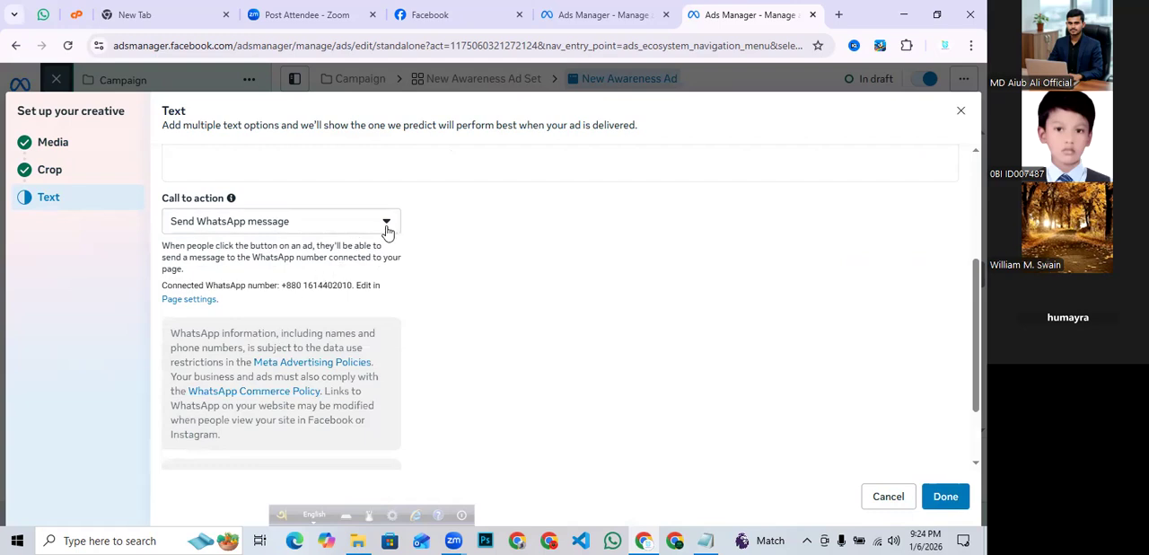
{"action": "scroll", "coordinate": [529, 343], "scroll_direction": "down", "scroll_amount": 1}
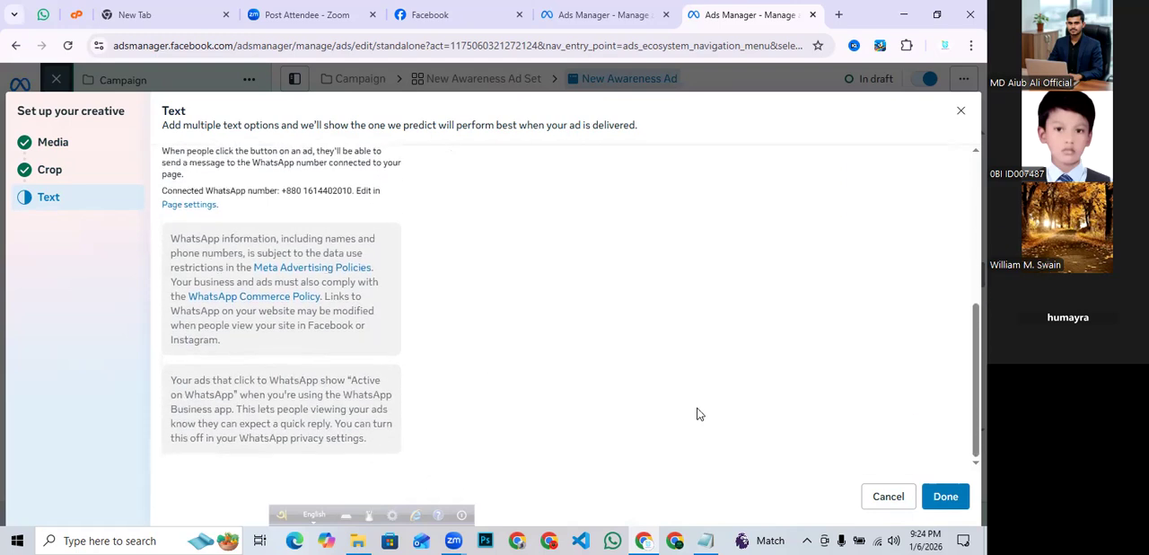
{"action": "left_click", "coordinate": [946, 498]}
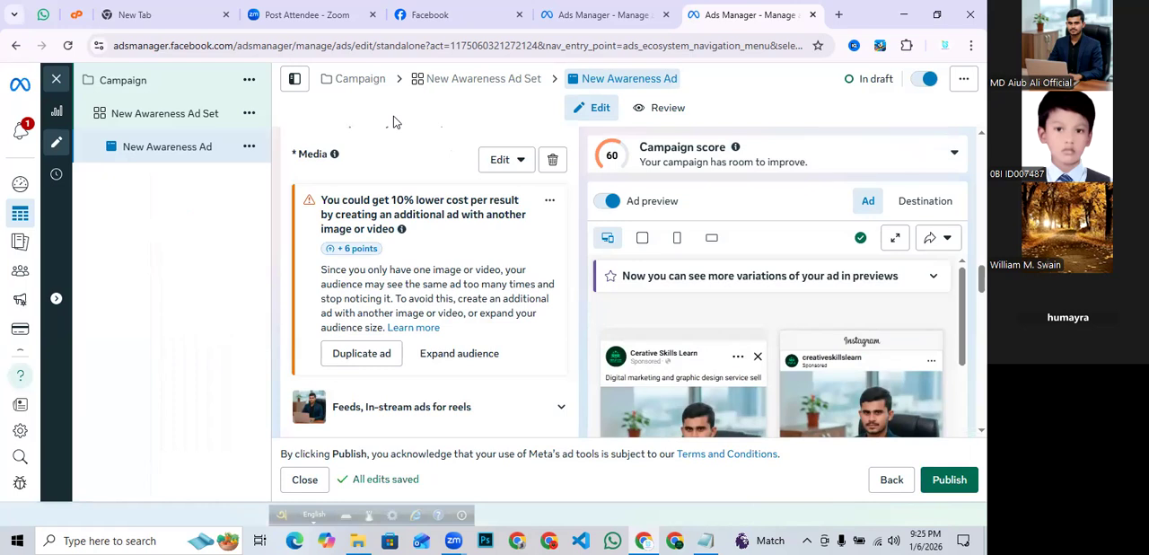
- Return to the campaign's ads overview and close the current Ads Manager tab
{"action": "scroll", "coordinate": [344, 149], "scroll_direction": "up", "scroll_amount": 1}
{"action": "scroll", "coordinate": [169, 214], "scroll_direction": "down", "scroll_amount": 2}
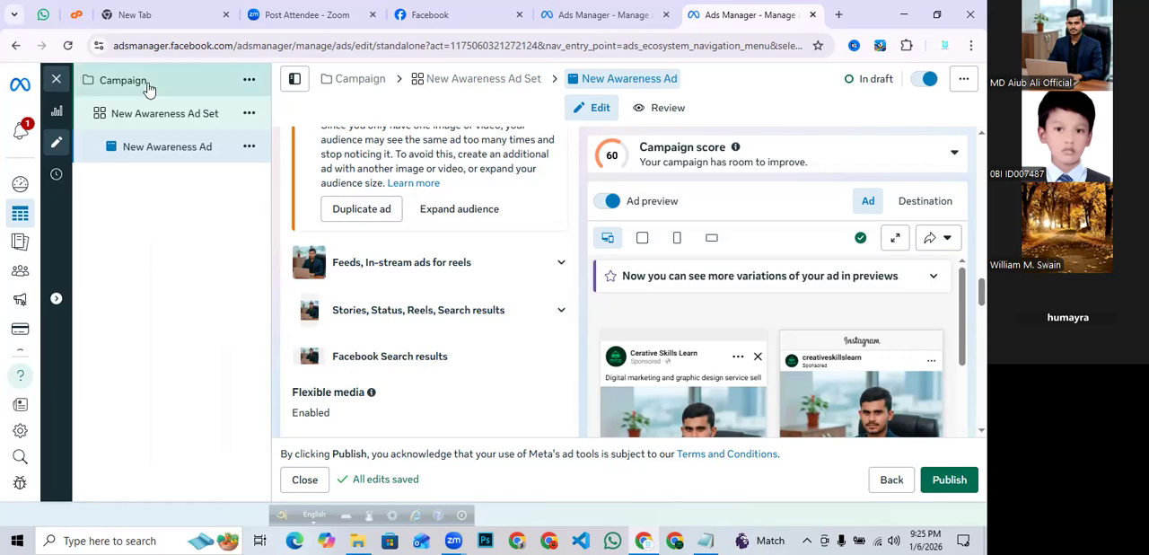
{"action": "left_click", "coordinate": [56, 80]}
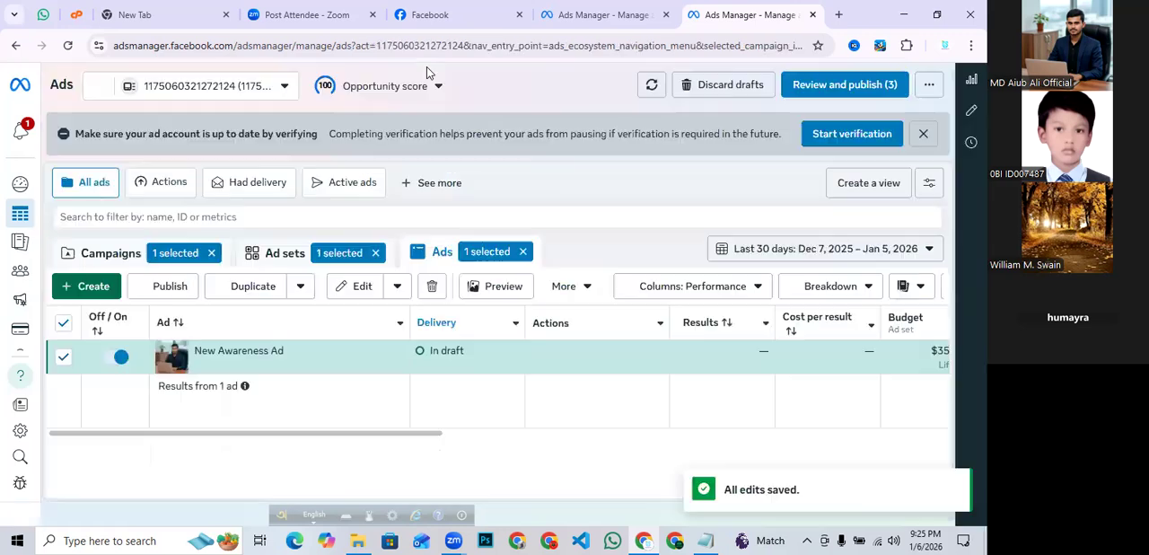
{"action": "left_click", "coordinate": [811, 16]}
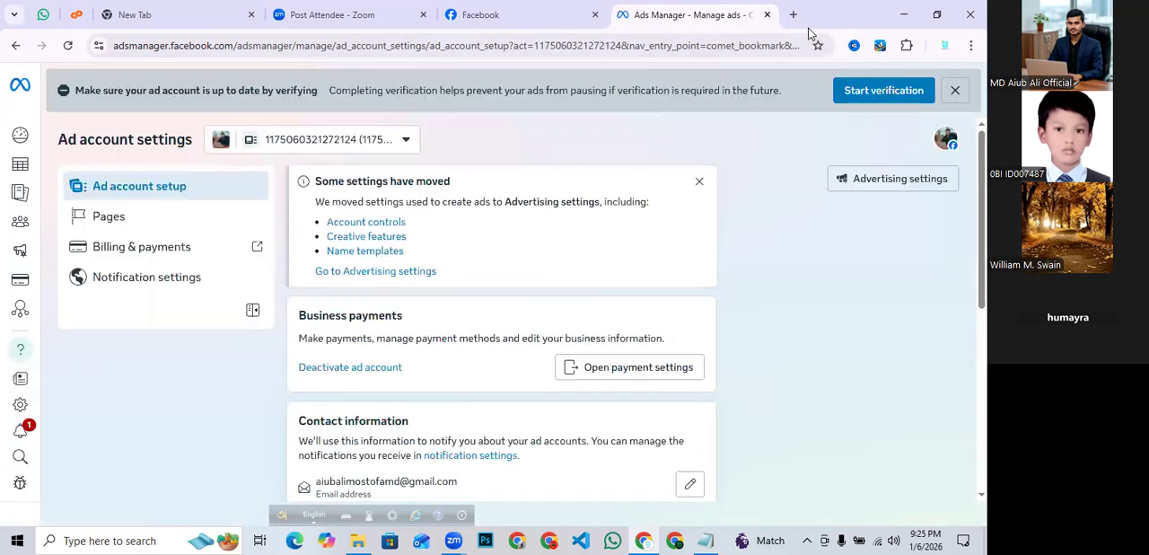